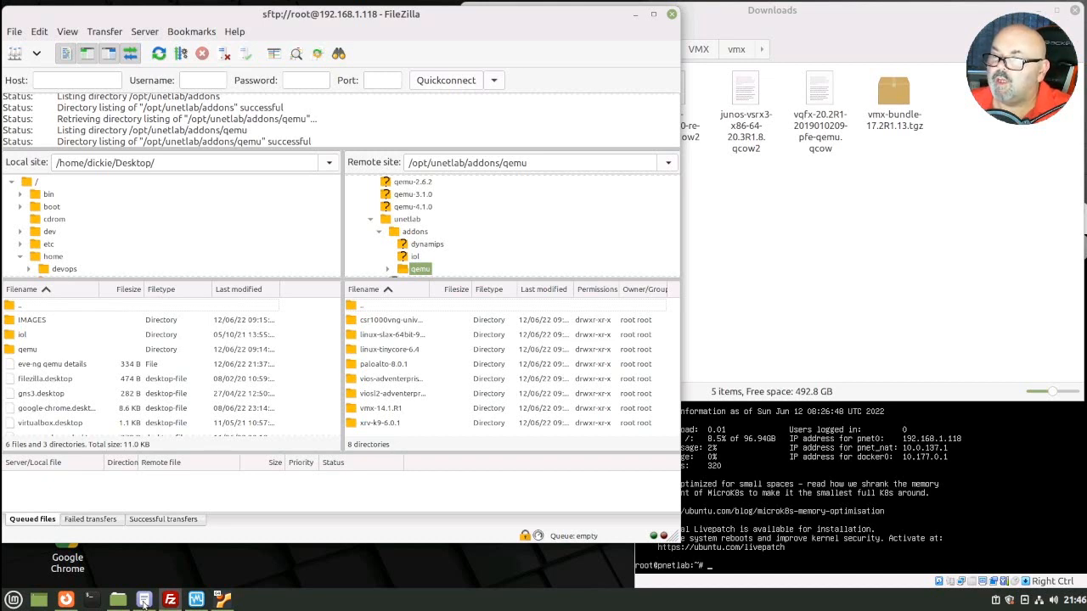
Step: Bring up the 'eve-ng qemu details' notes beside FileZilla in the remote qemu folder
left_click(145, 600)
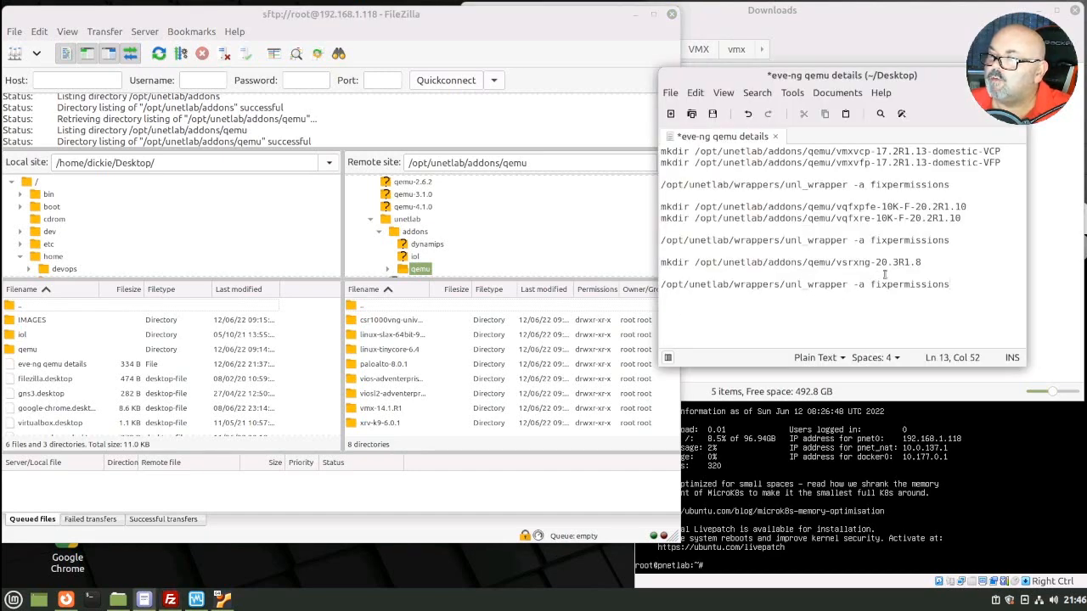
Step: Select the 'mkdir /opt/unetlab/addons/qemu/vsrxng-20.3R1.8' line in the notes and open a terminal
left_click_drag(922, 264, 659, 266)
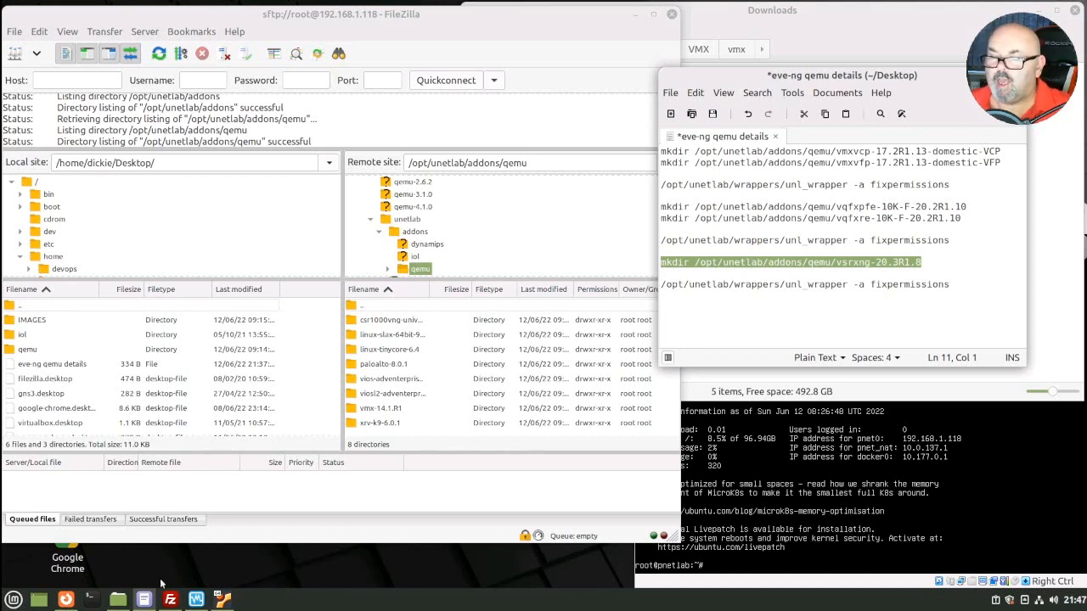
left_click(90, 599)
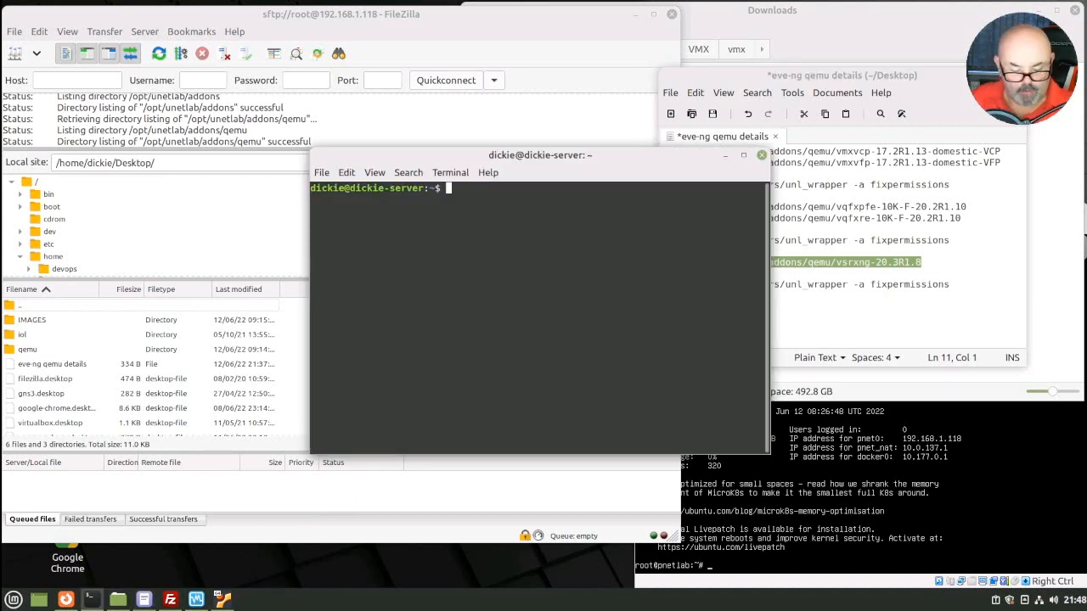
Step: Log in over SSH to the PNETLab server at 192.168.1.118 as root
type("ssh")
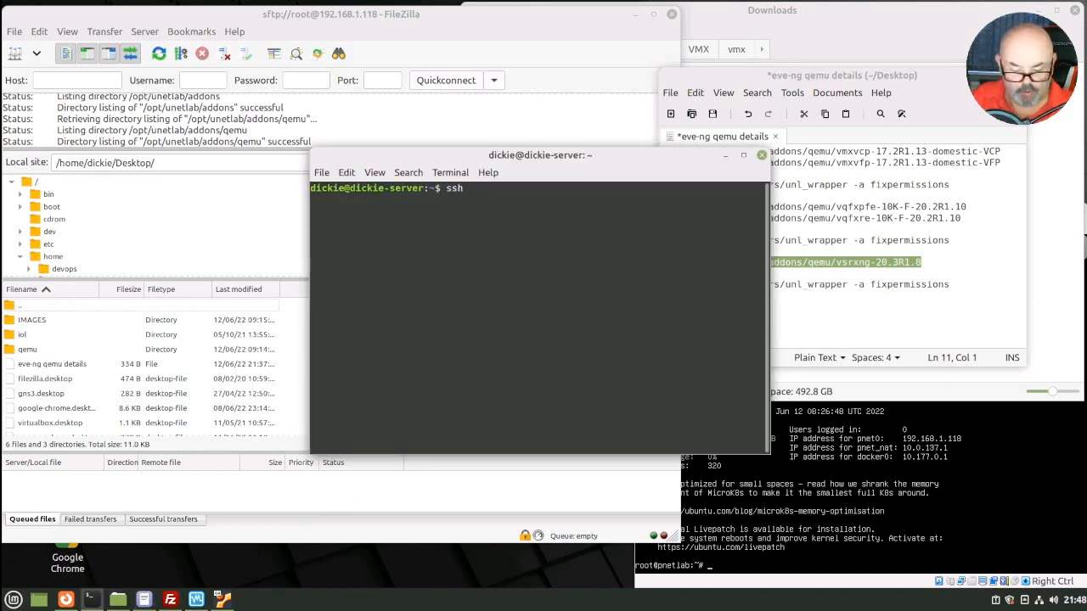
type(" root")
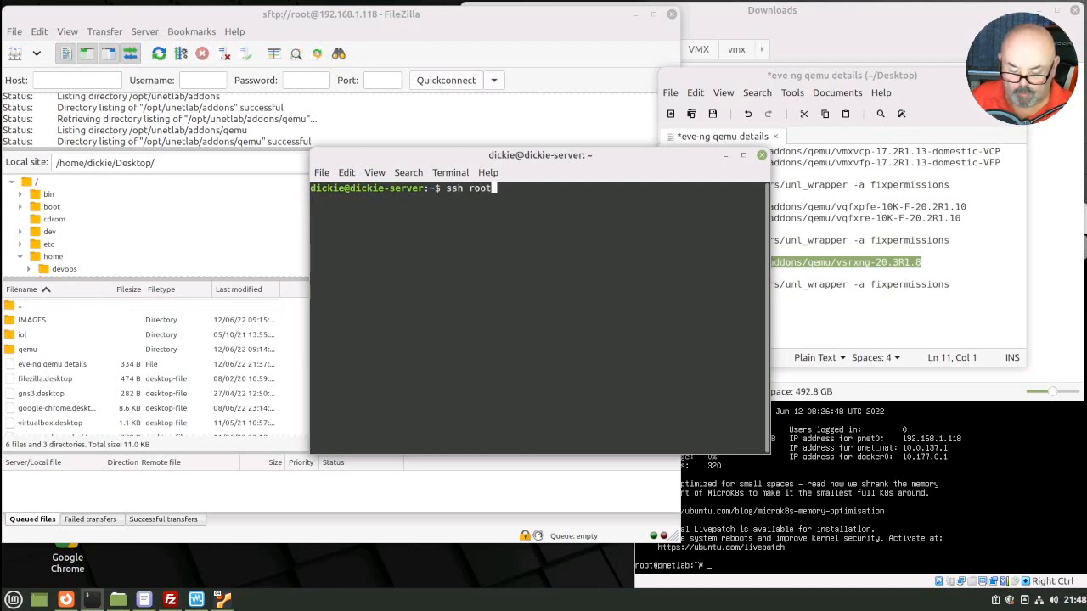
type("@")
type("192.1")
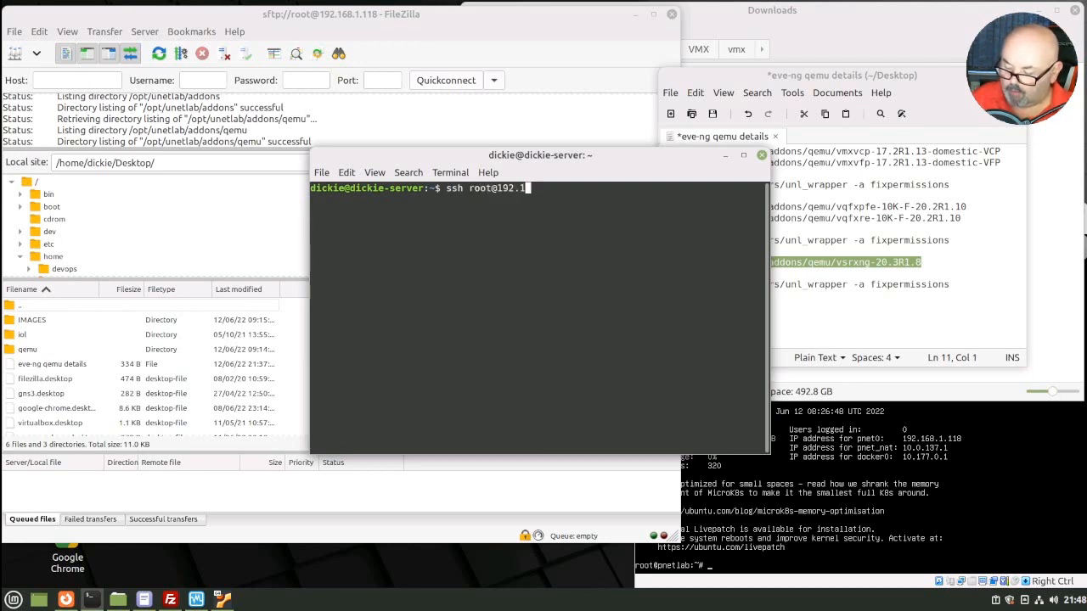
type("68.1.118")
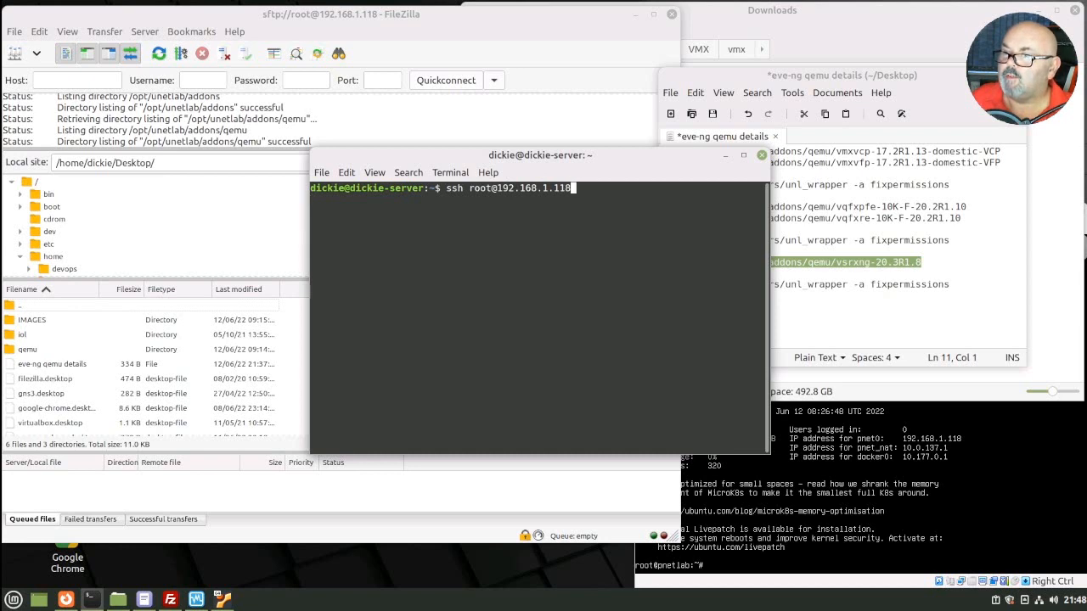
key("Return")
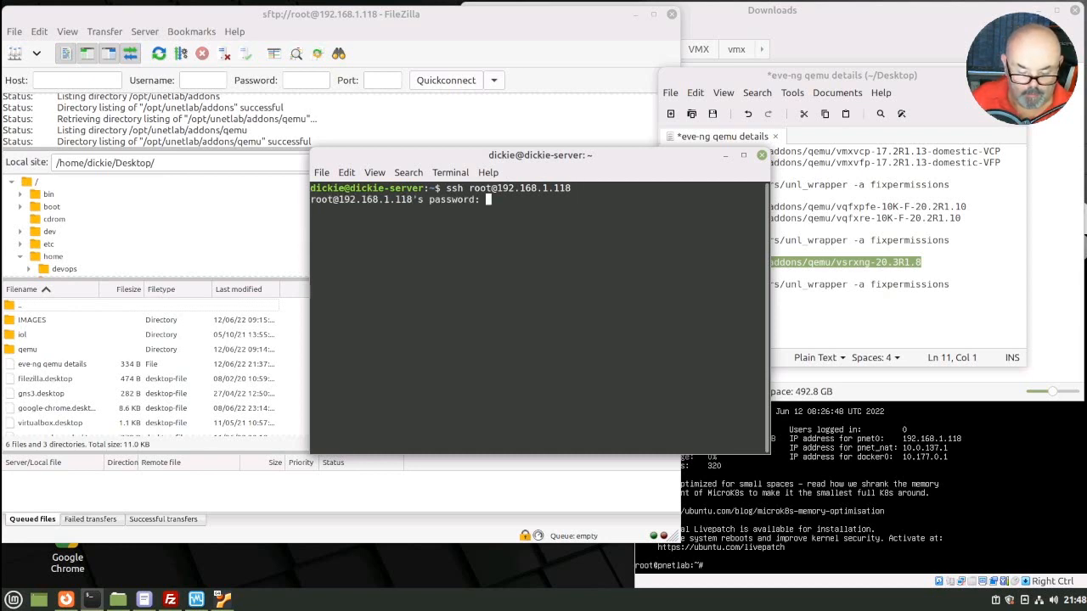
key("Return")
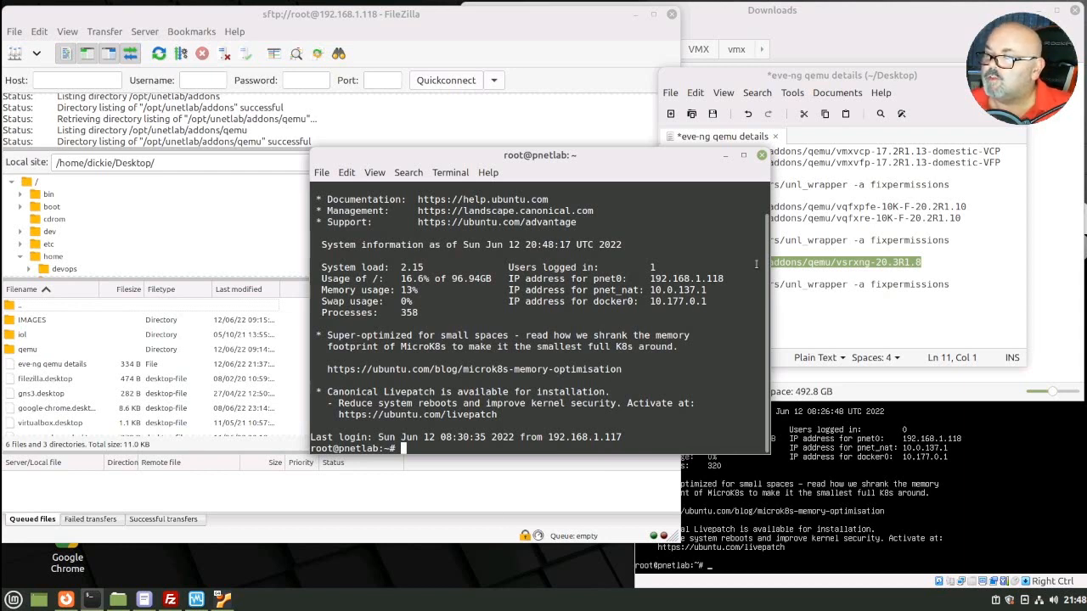
Step: Copy the mkdir line from the notes and run it to create /opt/unetlab/addons/qemu/vsrxng-20.3R1.8
right_click(799, 269)
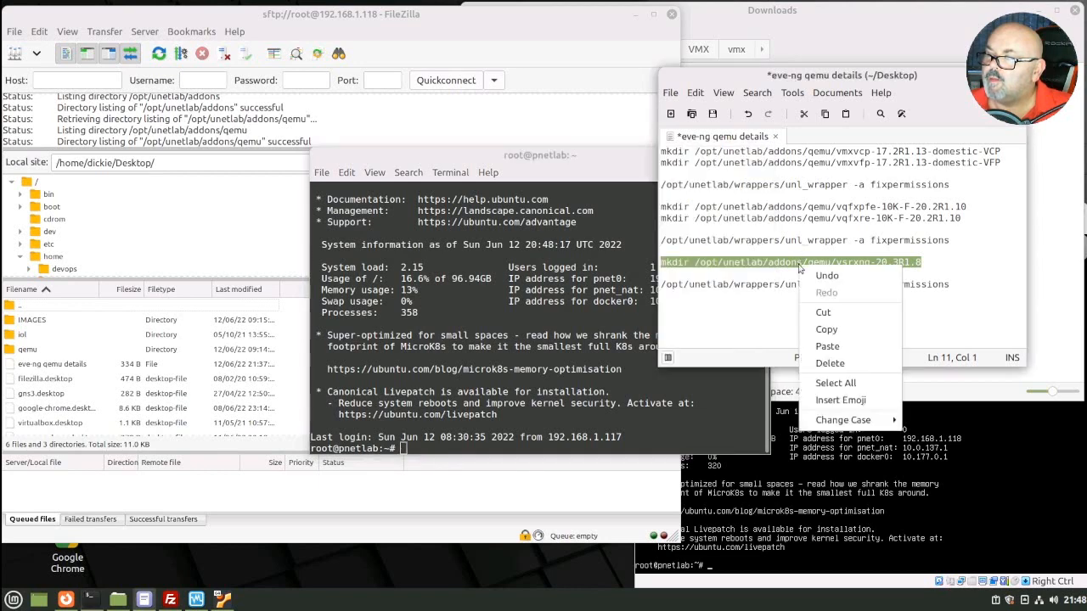
left_click(837, 333)
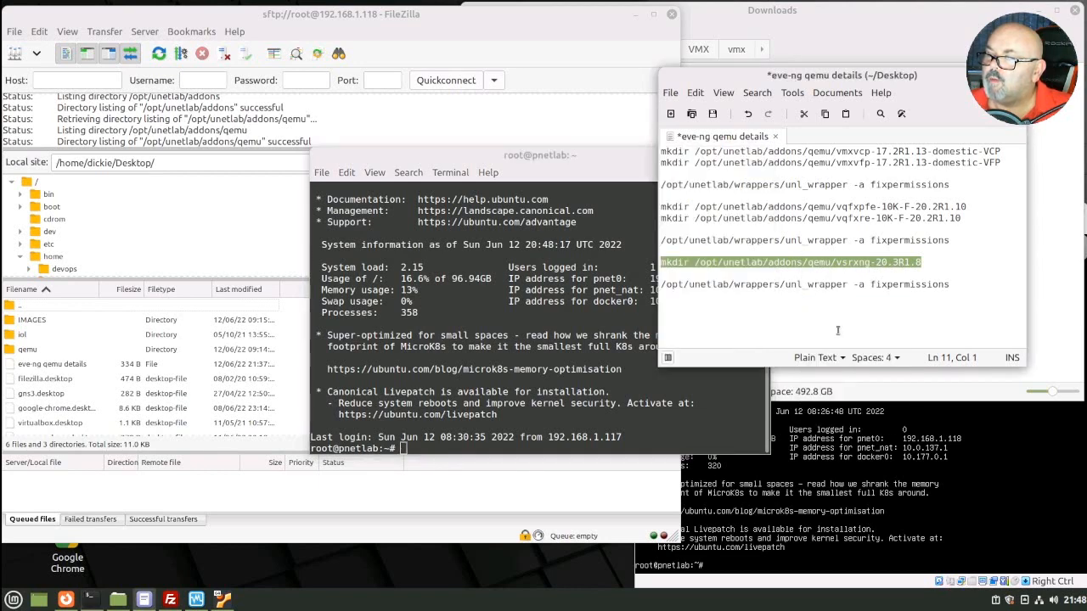
left_click(501, 447)
right_click(505, 448)
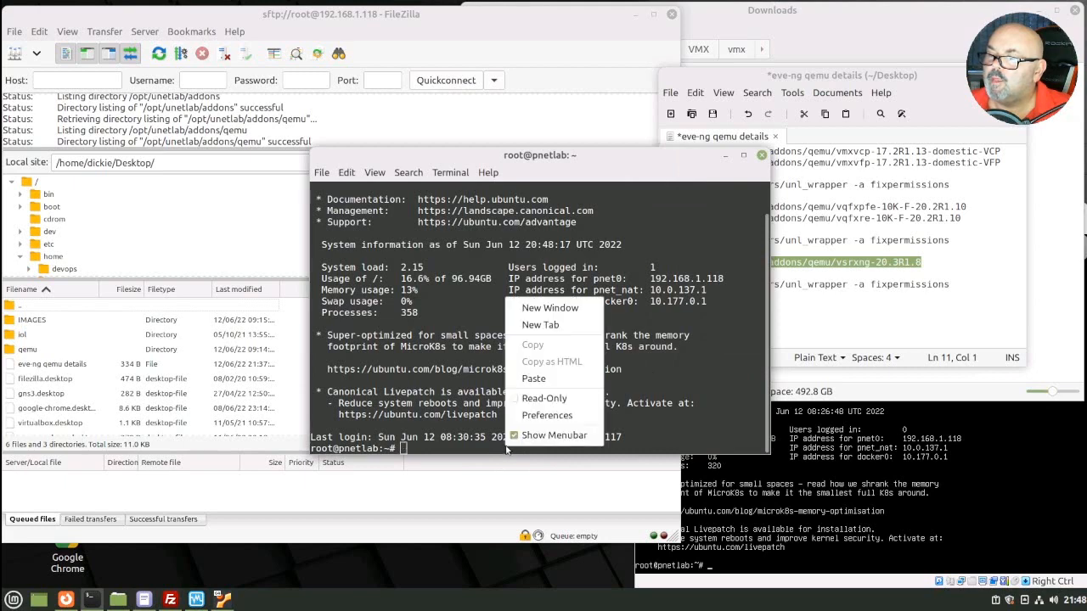
left_click(535, 378)
key("Return")
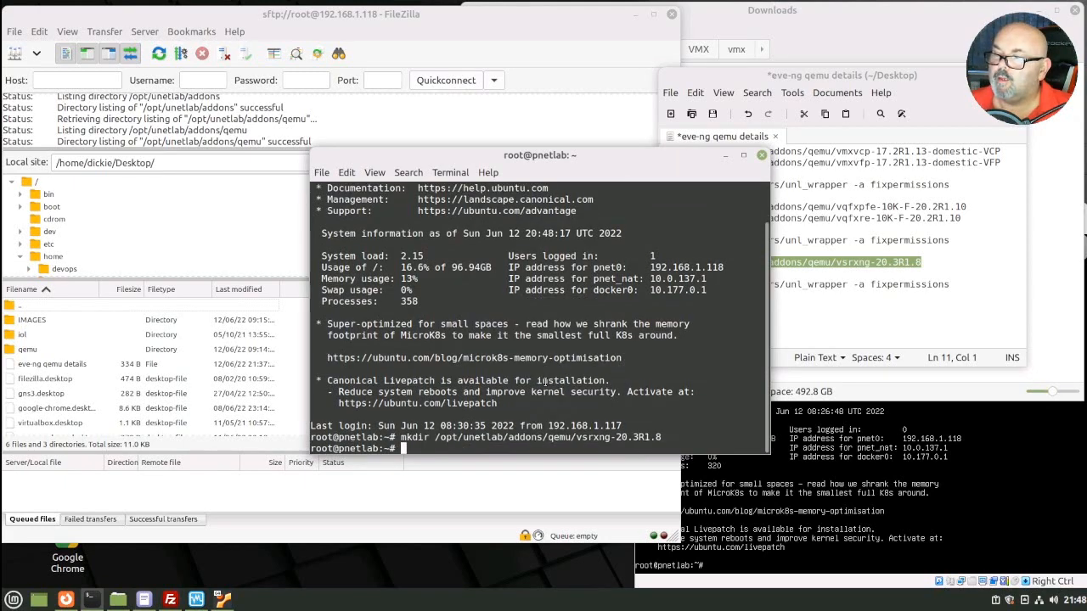
left_click(476, 43)
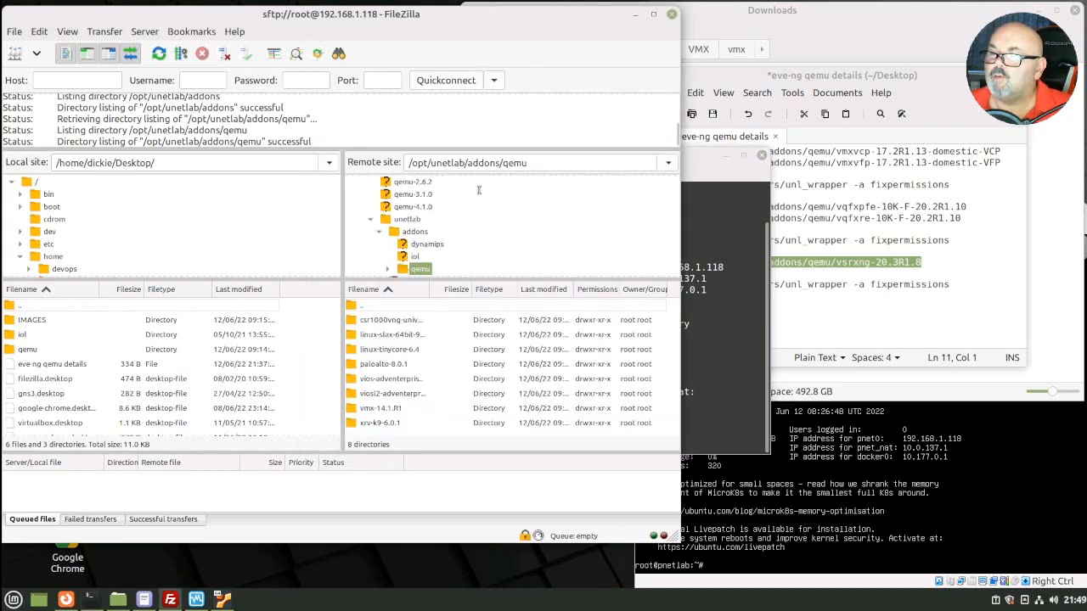
Step: Refresh the server's qemu listing, open the new vsrxng-20.3R1.8 folder, and bring up local Downloads
right_click(441, 436)
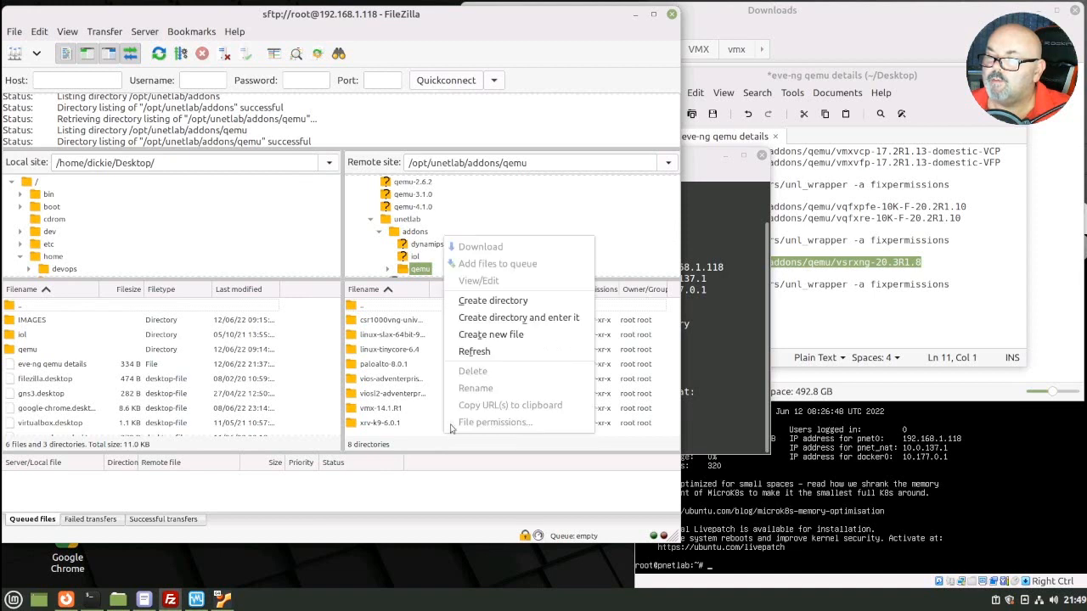
left_click(492, 357)
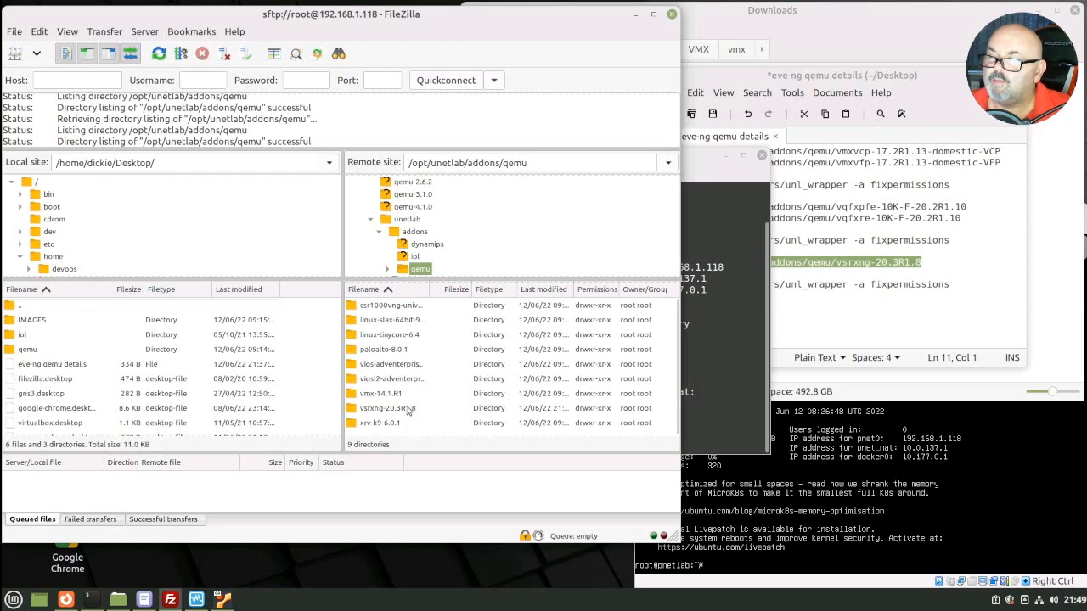
double_click(408, 410)
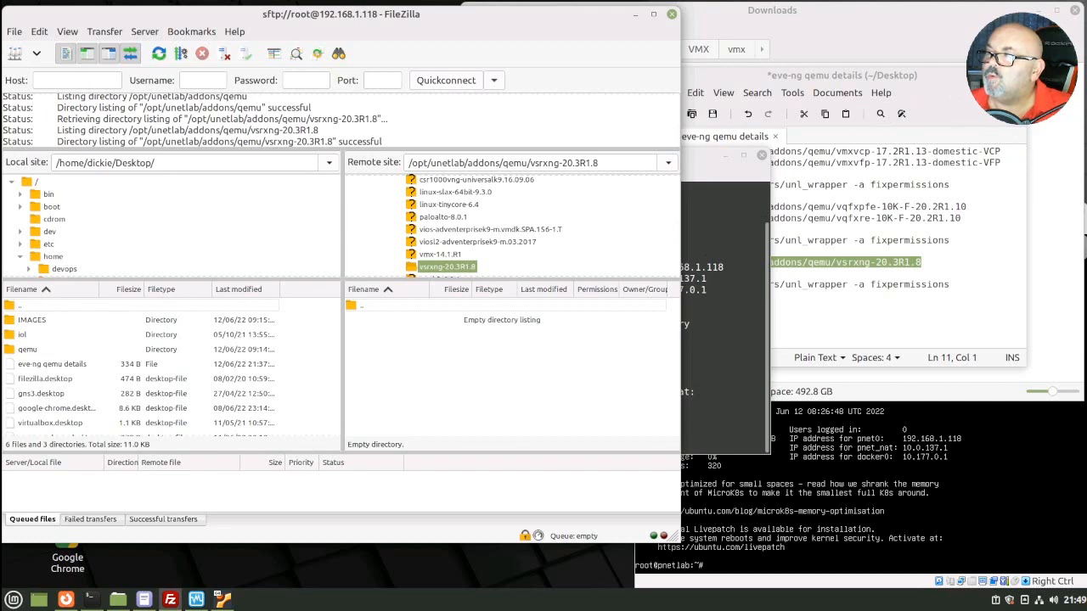
left_click(982, 75)
left_click(854, 260)
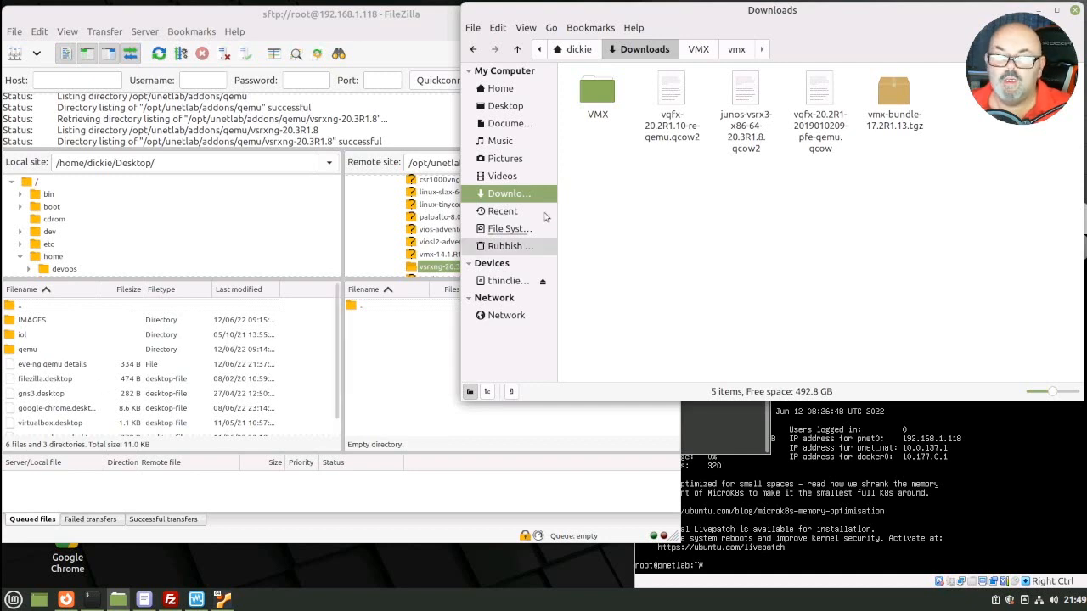
Step: Duplicate junos-vsrx3-x86-64-20.3R1.8.qcow2 within the Downloads folder
right_click(746, 108)
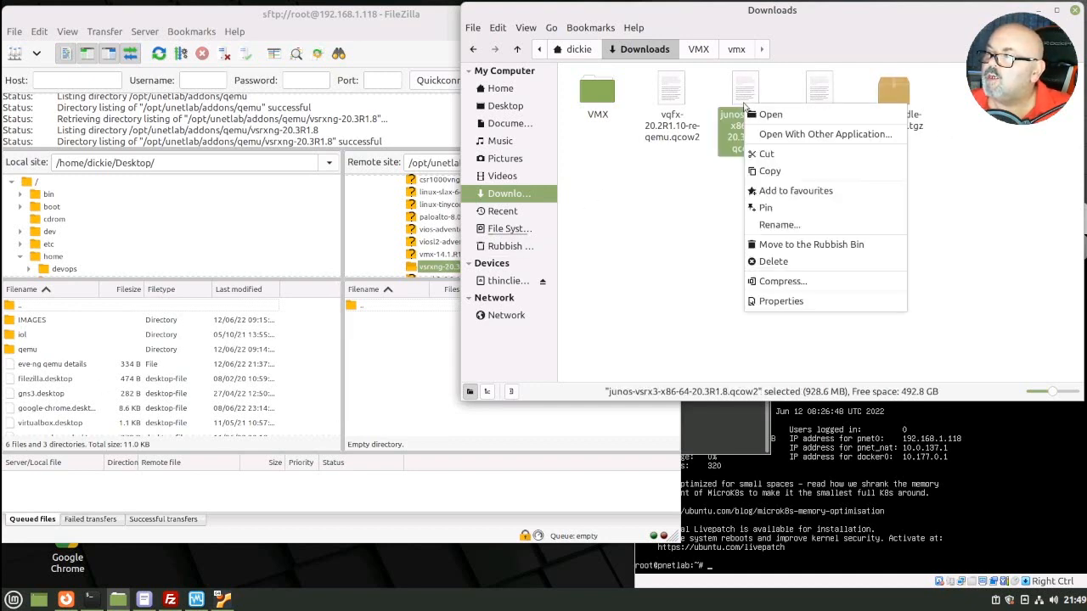
left_click(803, 171)
left_click(762, 242)
right_click(762, 243)
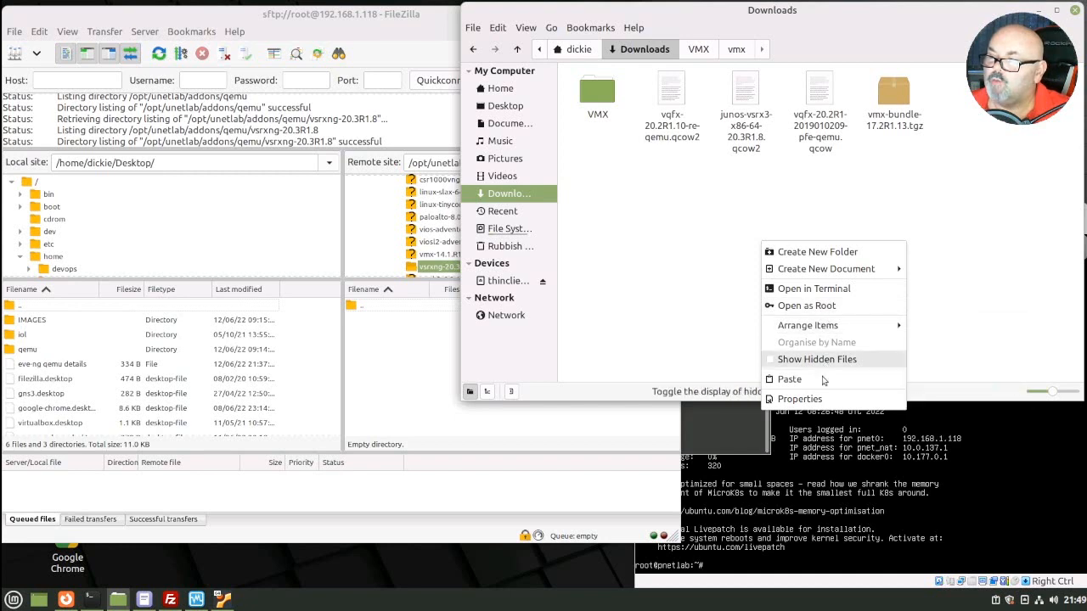
left_click(789, 380)
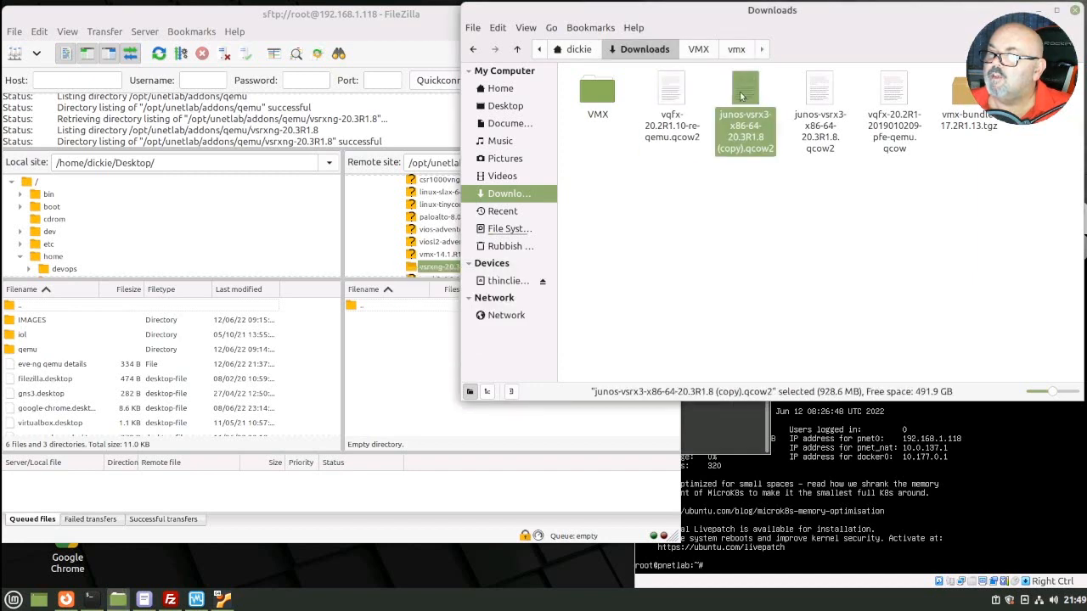
Step: Rename the duplicated image to virtioa.qcow2
right_click(742, 96)
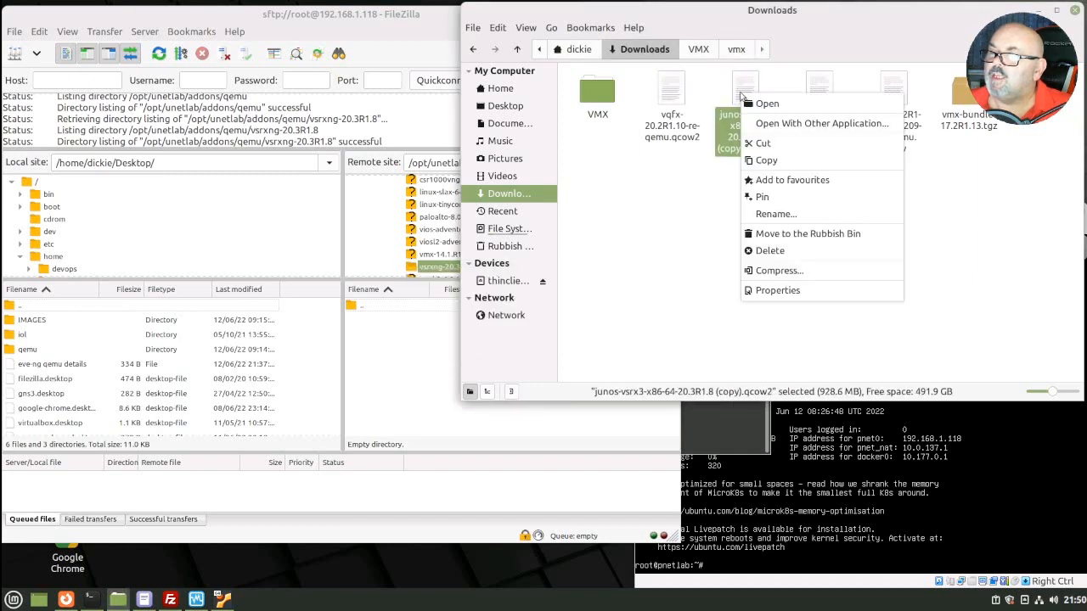
left_click(796, 217)
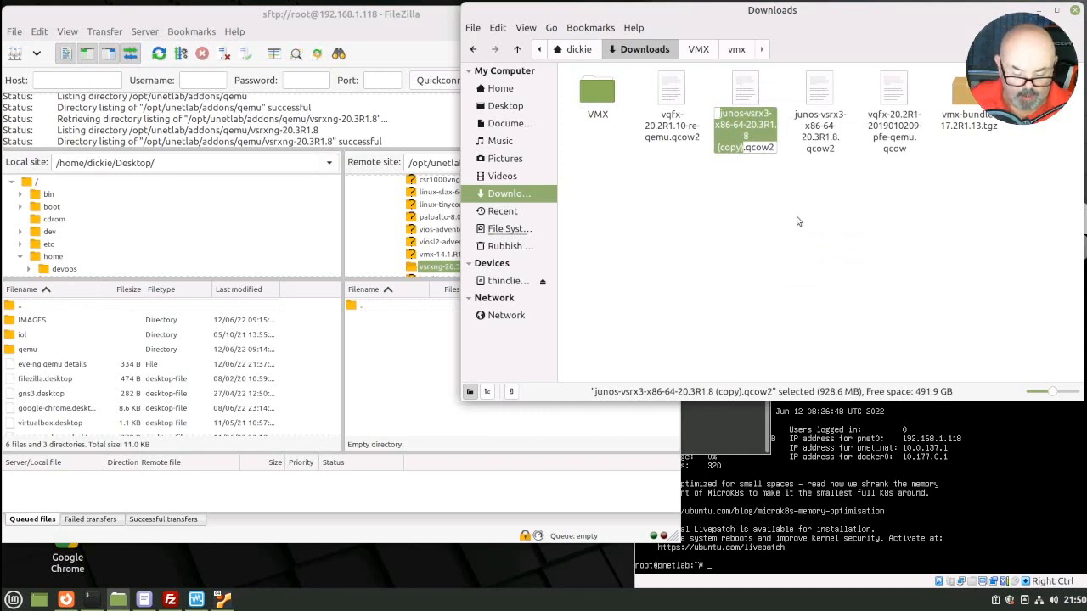
type("virt")
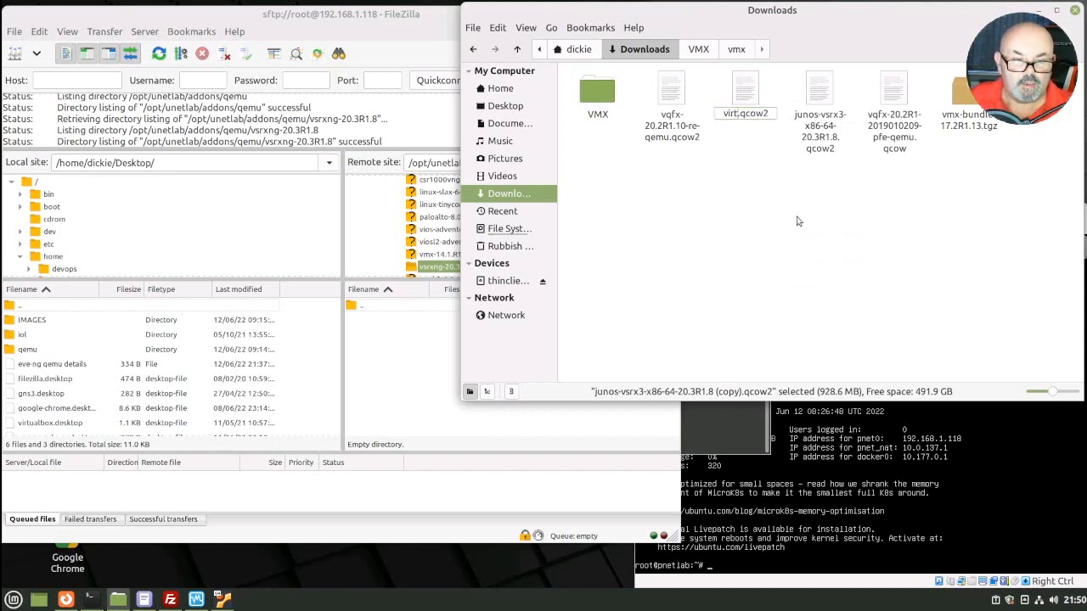
type("ioa")
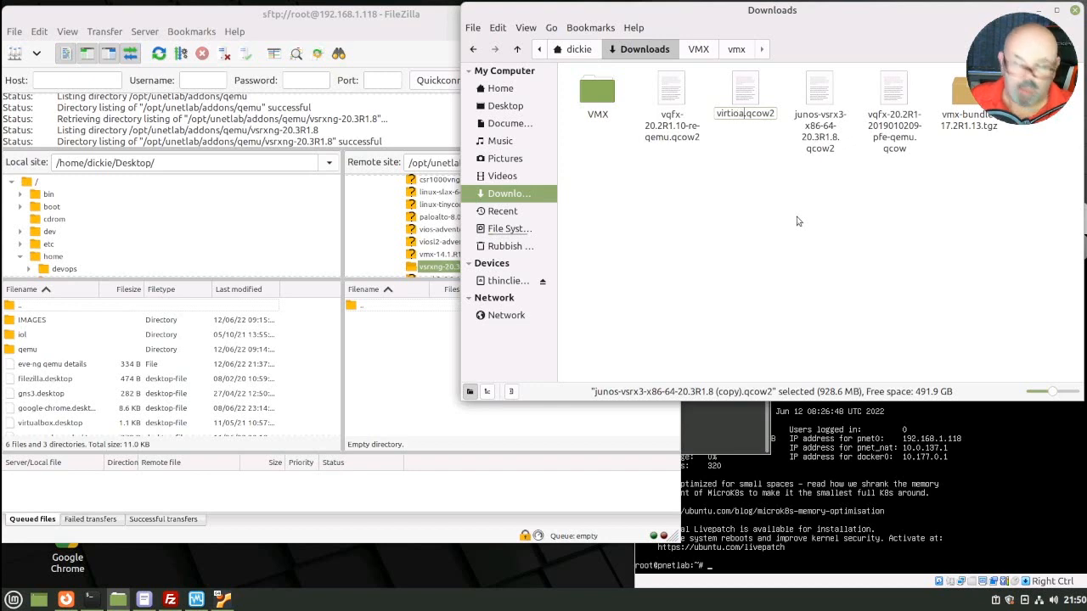
key("Return")
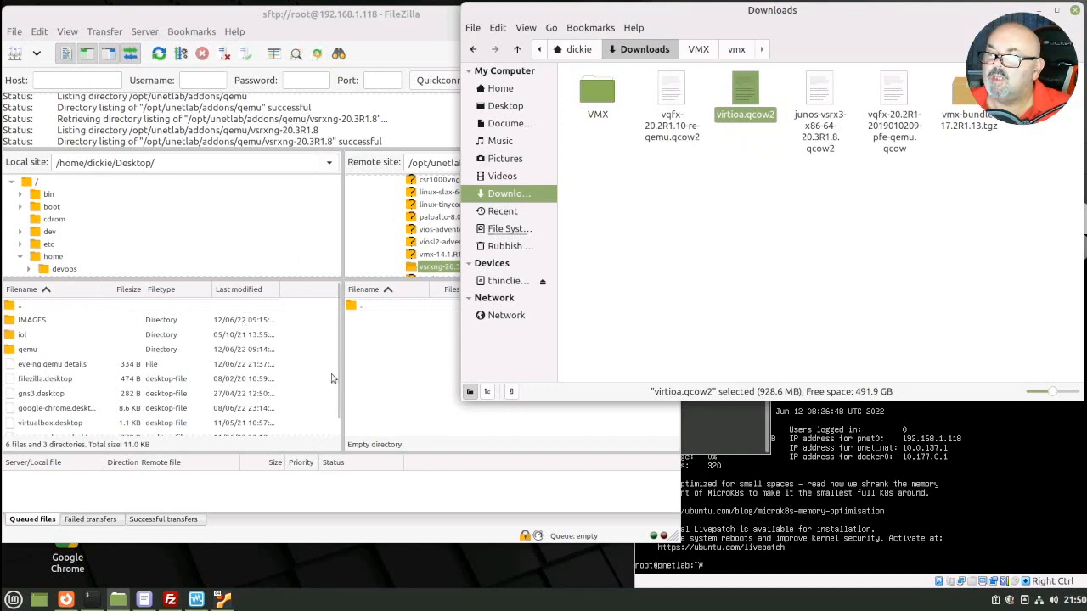
left_click(395, 340)
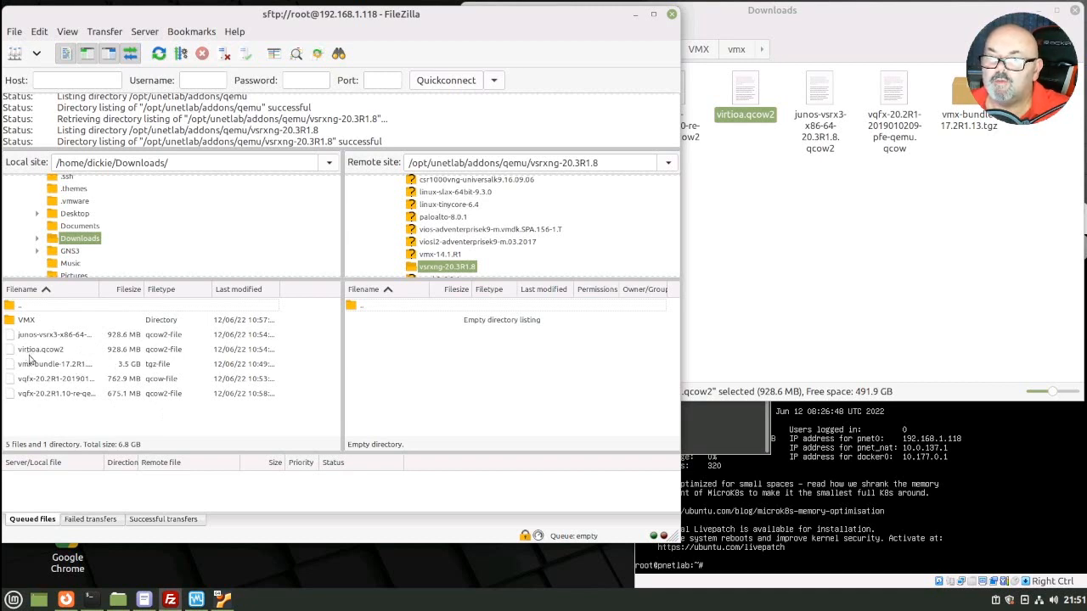
Step: Upload virtioa.qcow2 to the server's vsrxng-20.3R1.8 folder and select the fixpermissions command in the notes
left_click_drag(36, 355, 408, 352)
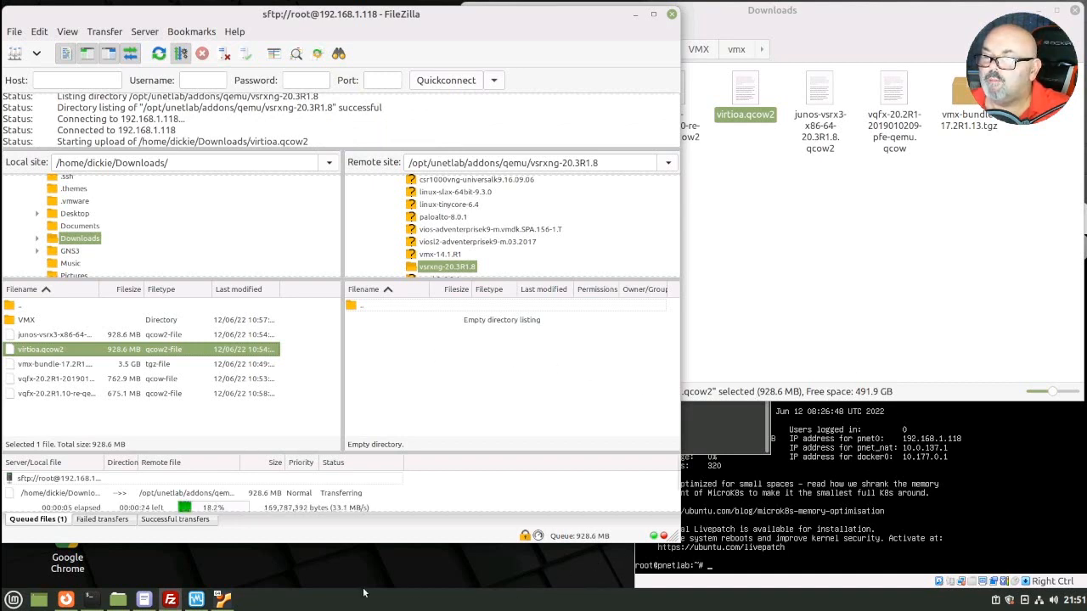
left_click(144, 600)
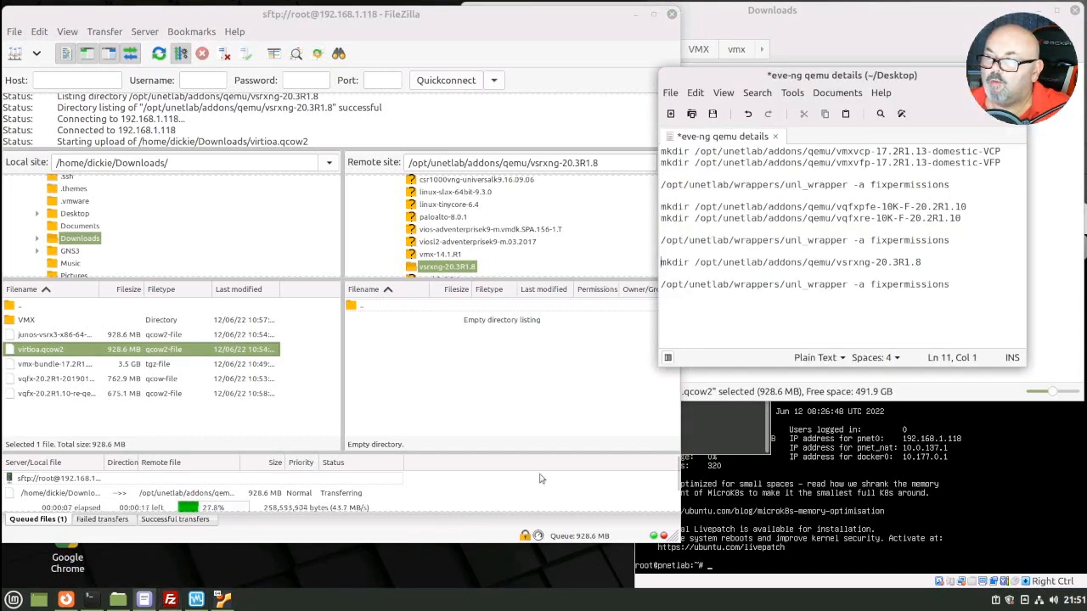
triple_click(806, 285)
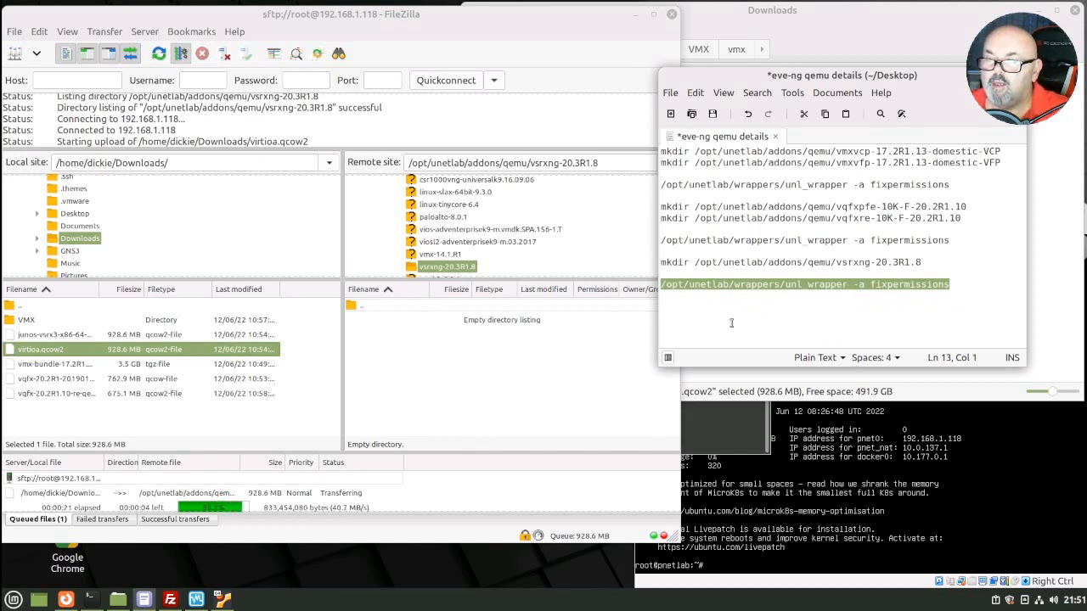
mouse_move(90, 603)
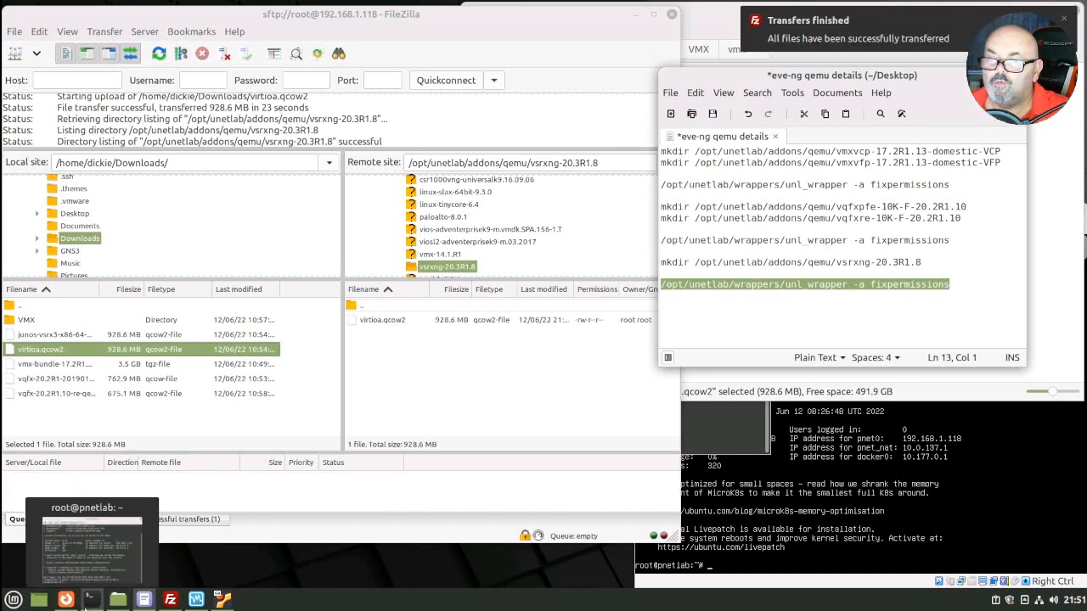
Step: Run /opt/unetlab/wrappers/unl_wrapper -a fixpermissions in the server shell, then minimize the terminal
left_click(90, 601)
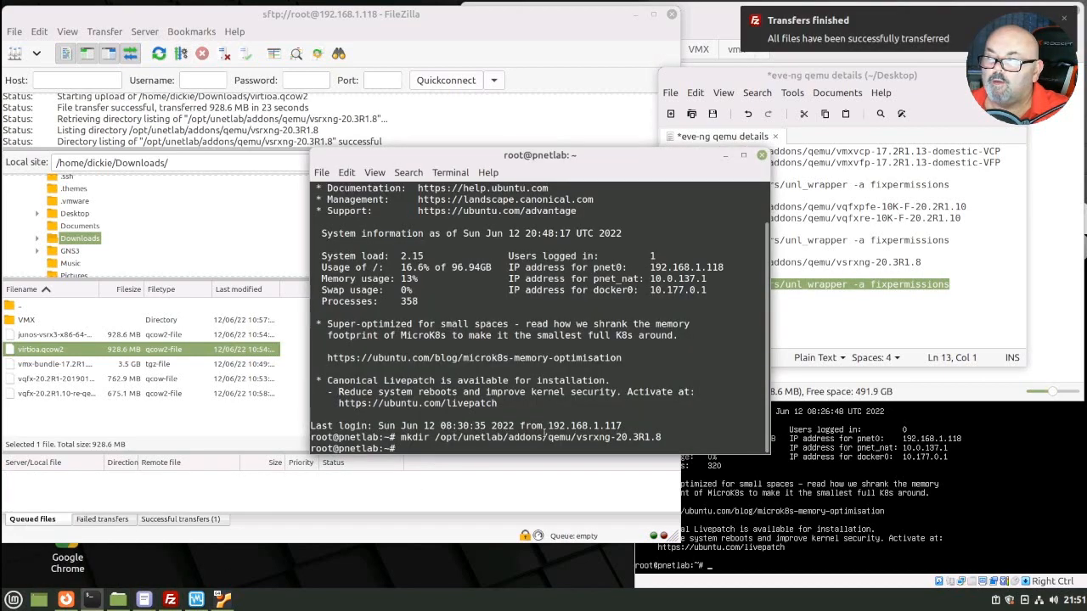
right_click(455, 442)
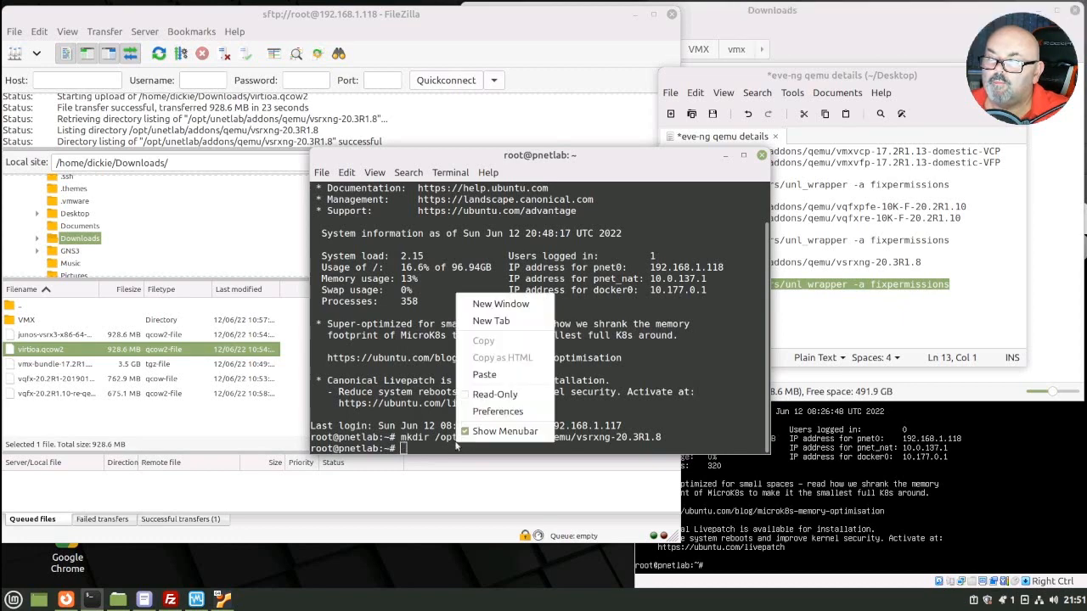
left_click(484, 374)
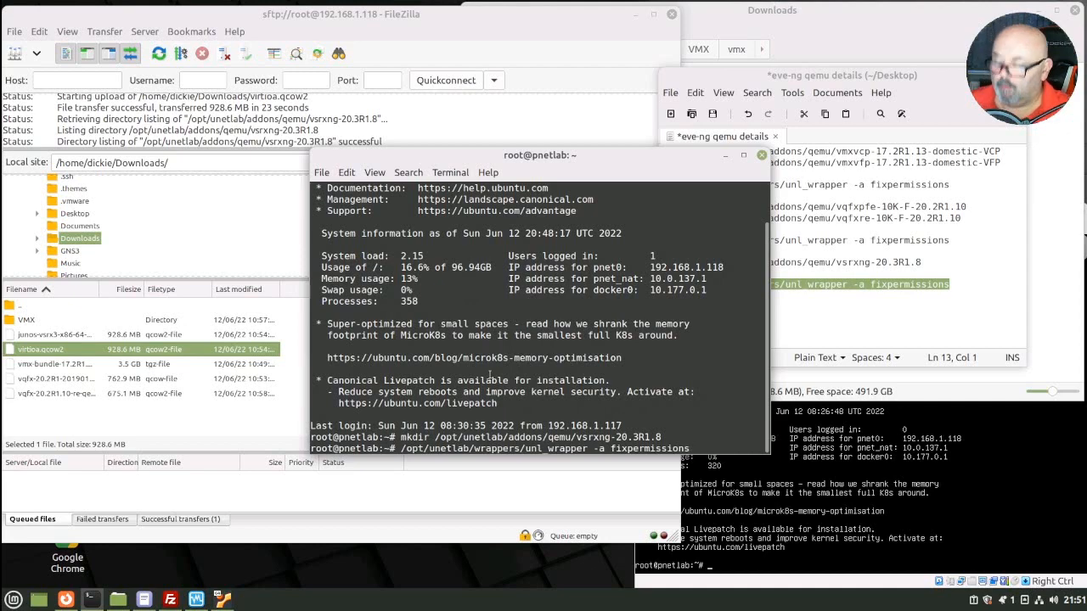
key("Return")
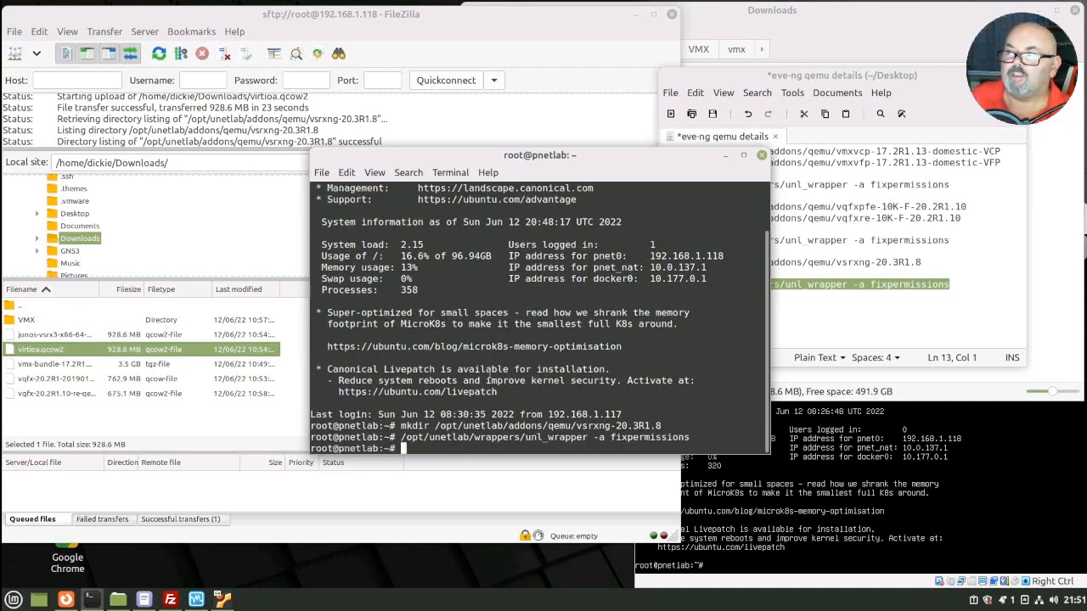
left_click(726, 157)
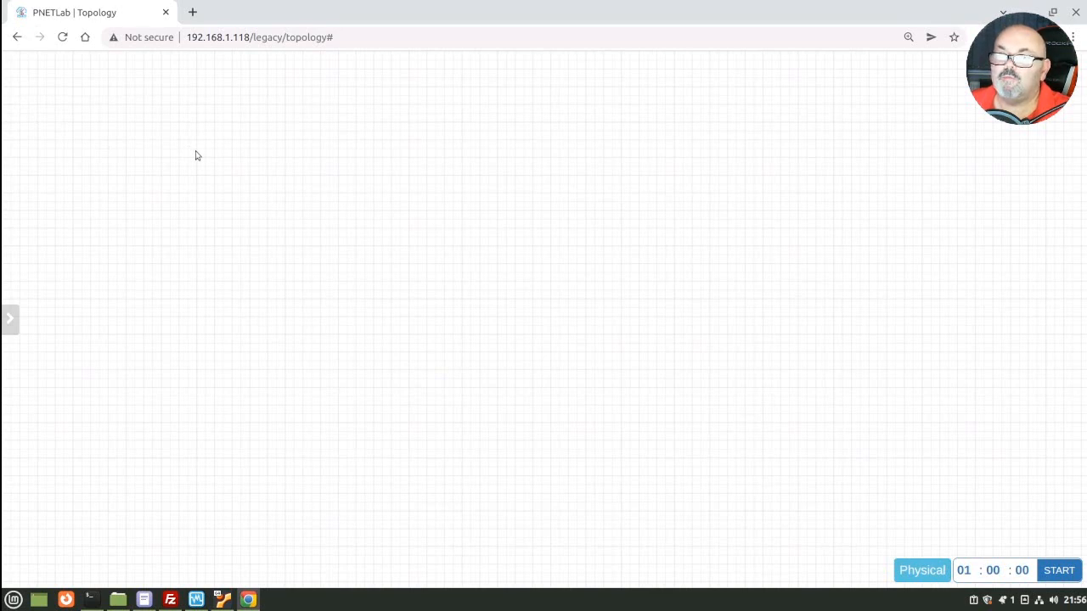
Step: Start adding a new node to the lab using the Juniper vSRX NextGen template
mouse_move(4, 85)
left_click(51, 97)
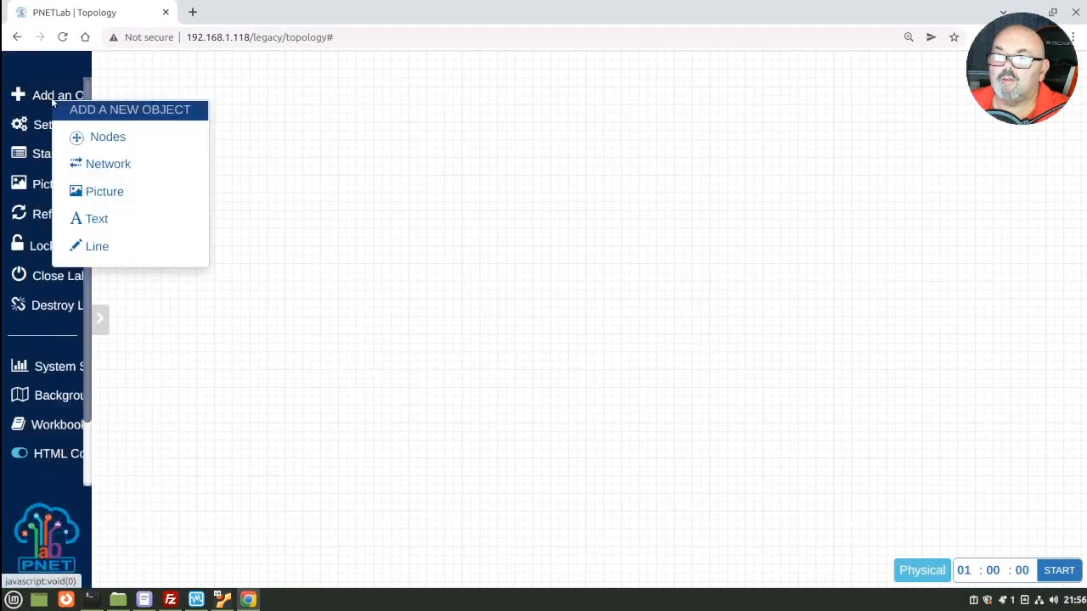
left_click(102, 135)
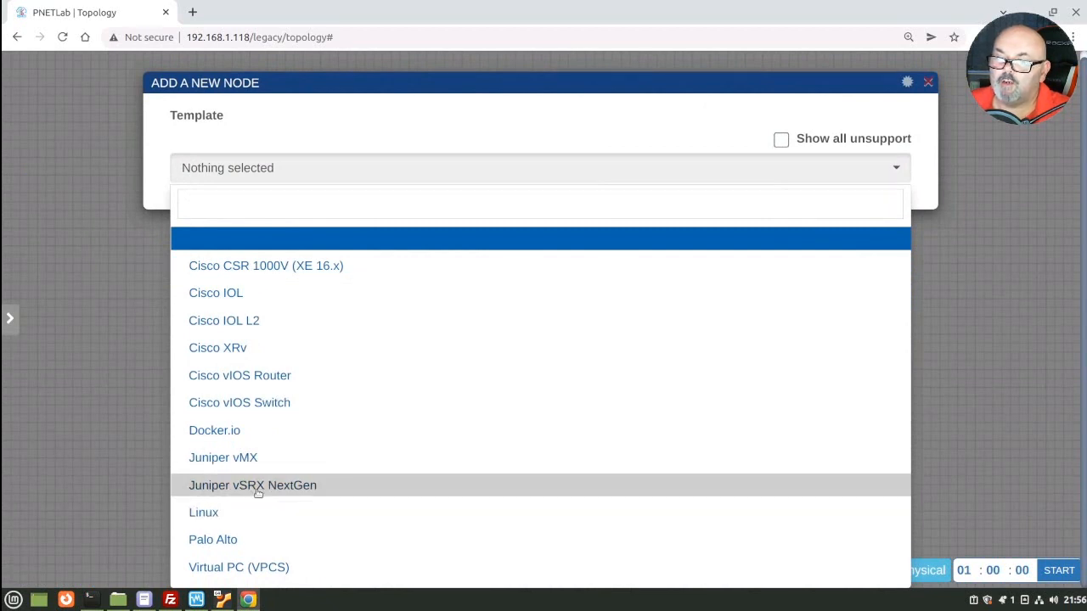
left_click(257, 488)
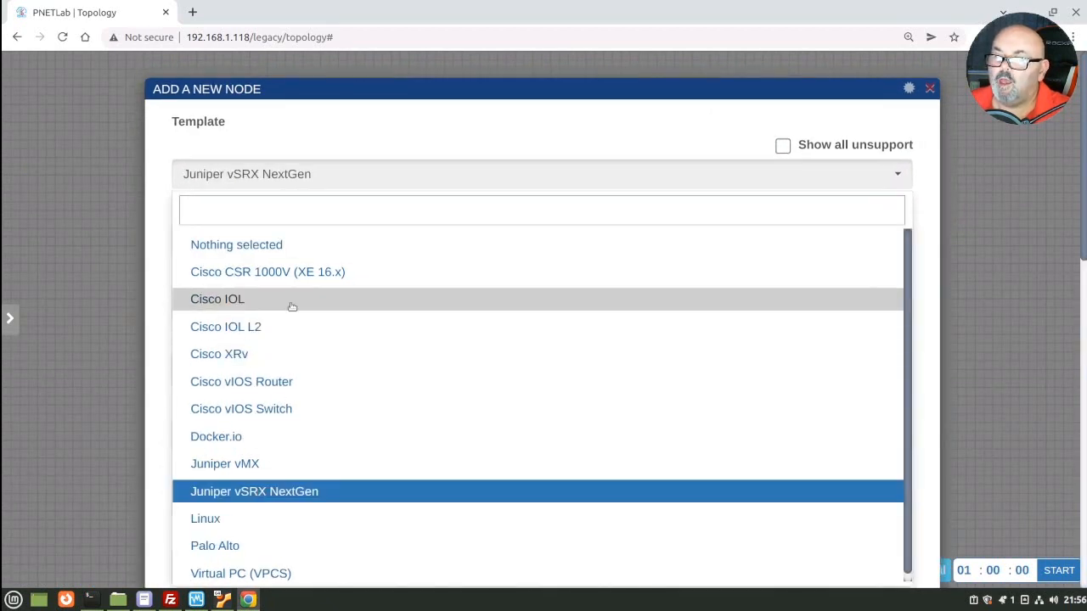
scroll(874, 433, "down", 3)
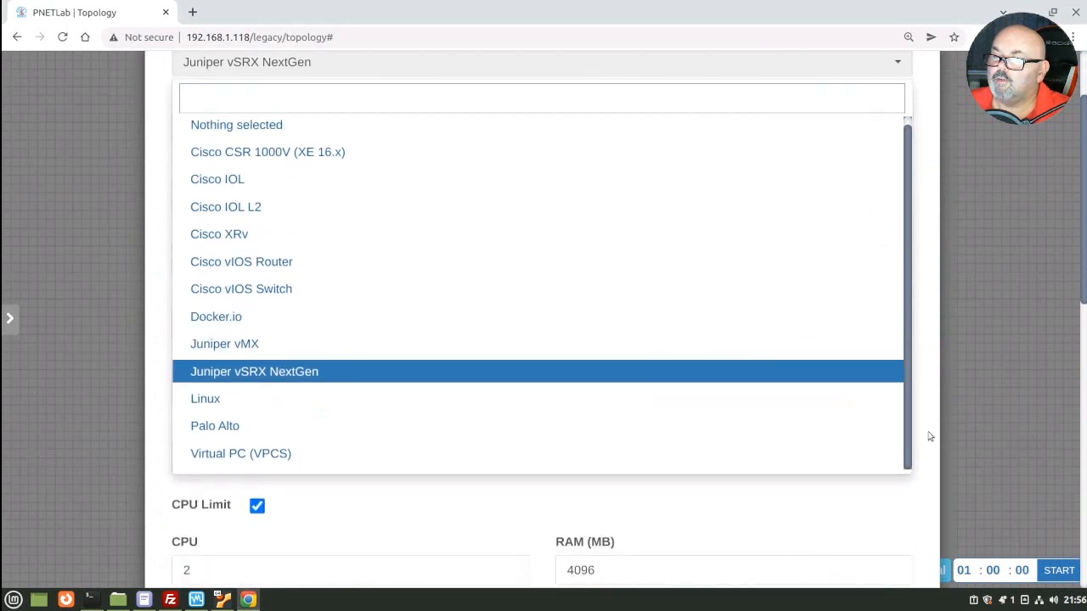
left_click(818, 514)
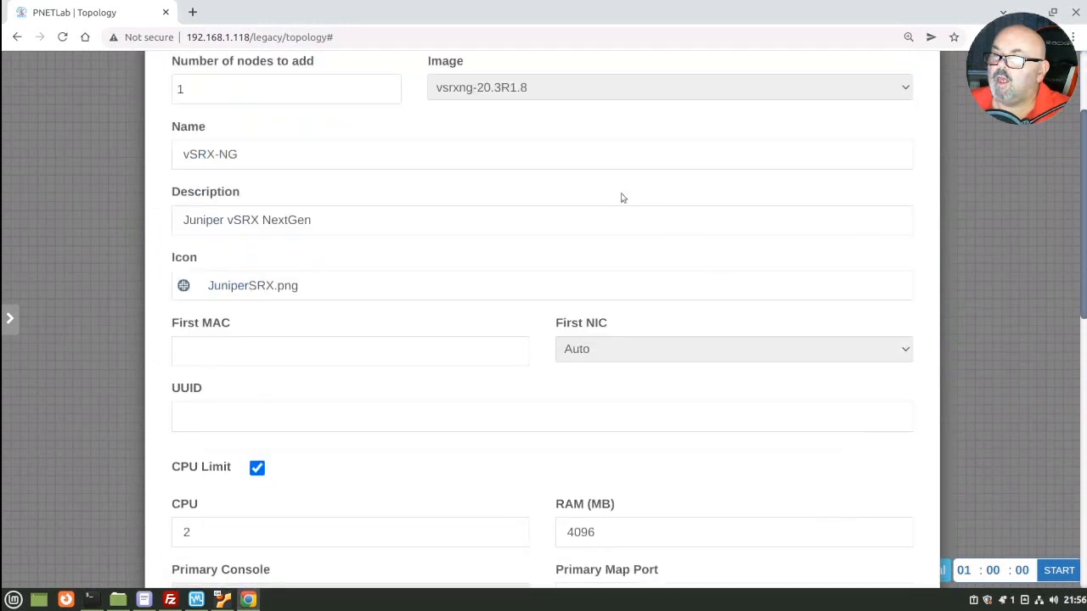
Step: Review the vSRX-NG settings (image vsrxng-20.3R1.8, 2 CPUs, 4096 MB RAM) and save the node
scroll(518, 175, "up", 1)
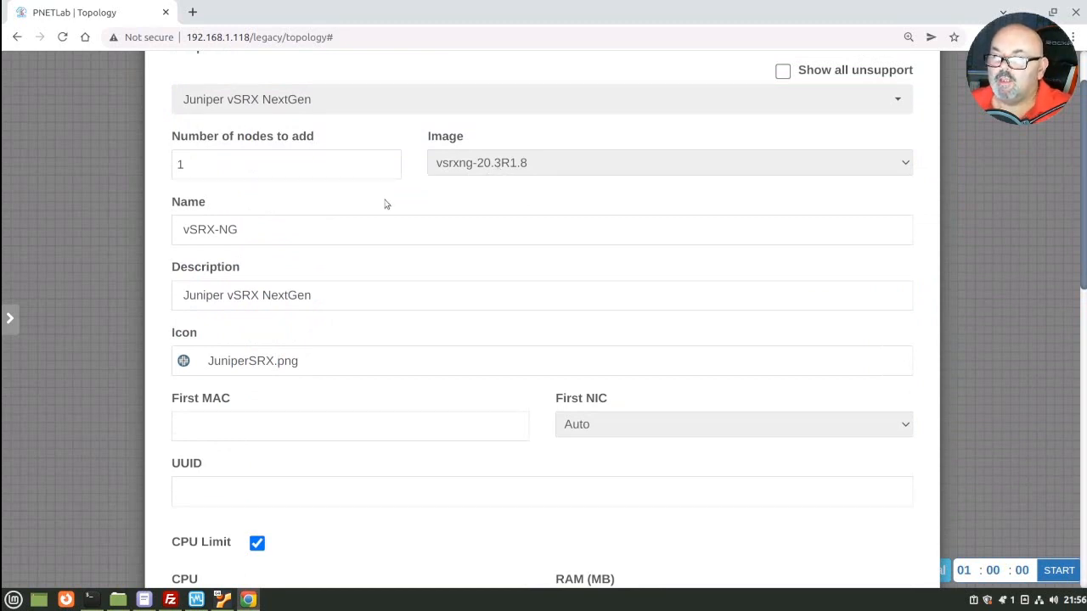
scroll(384, 200, "down", 4)
scroll(385, 199, "down", 3)
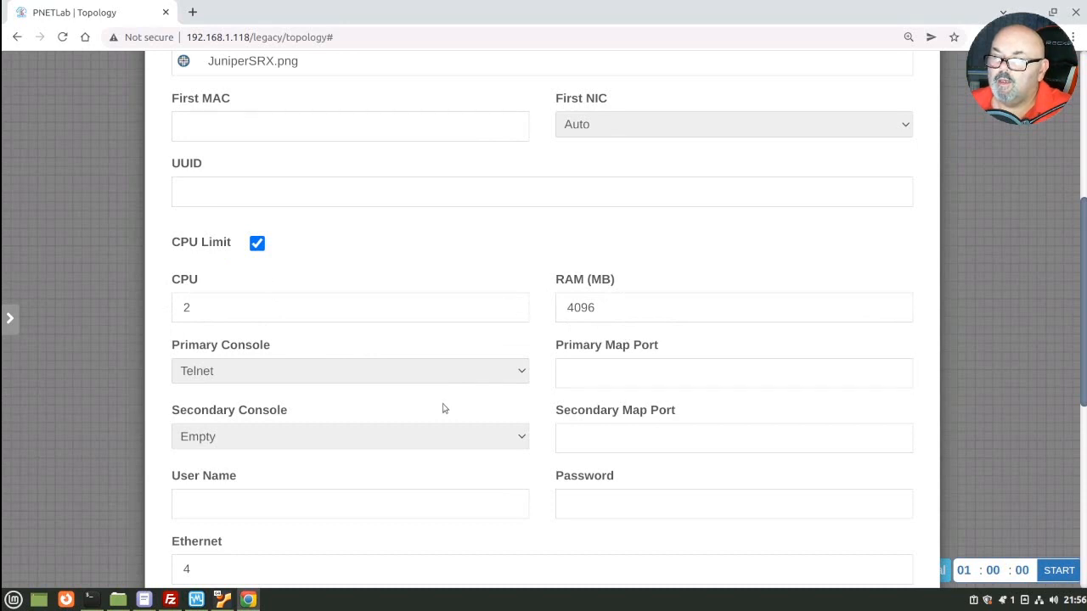
scroll(444, 408, "down", 3)
scroll(416, 407, "down", 2)
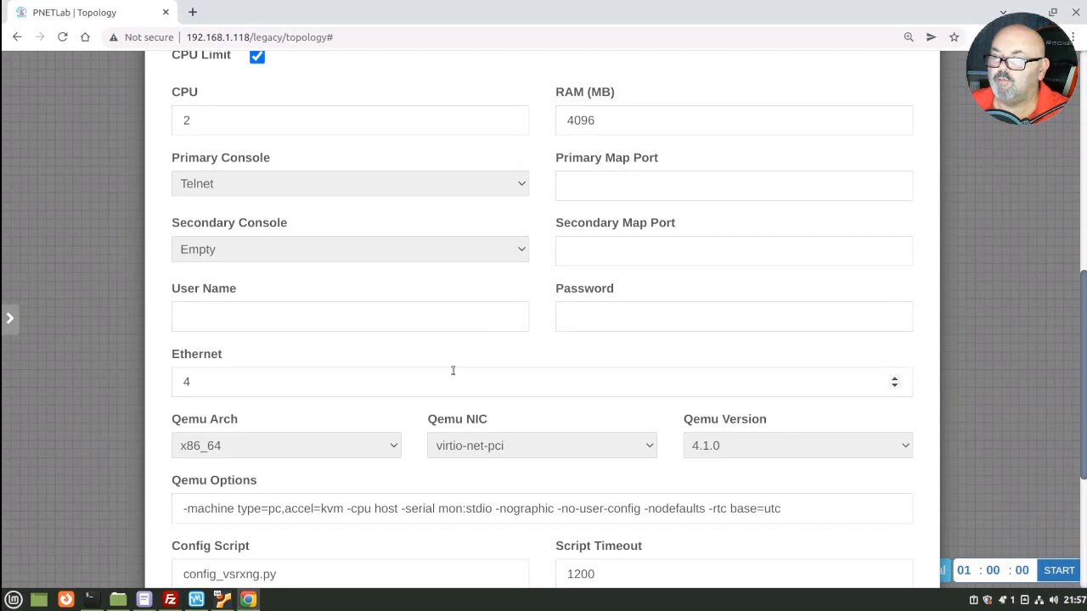
scroll(452, 370, "down", 4)
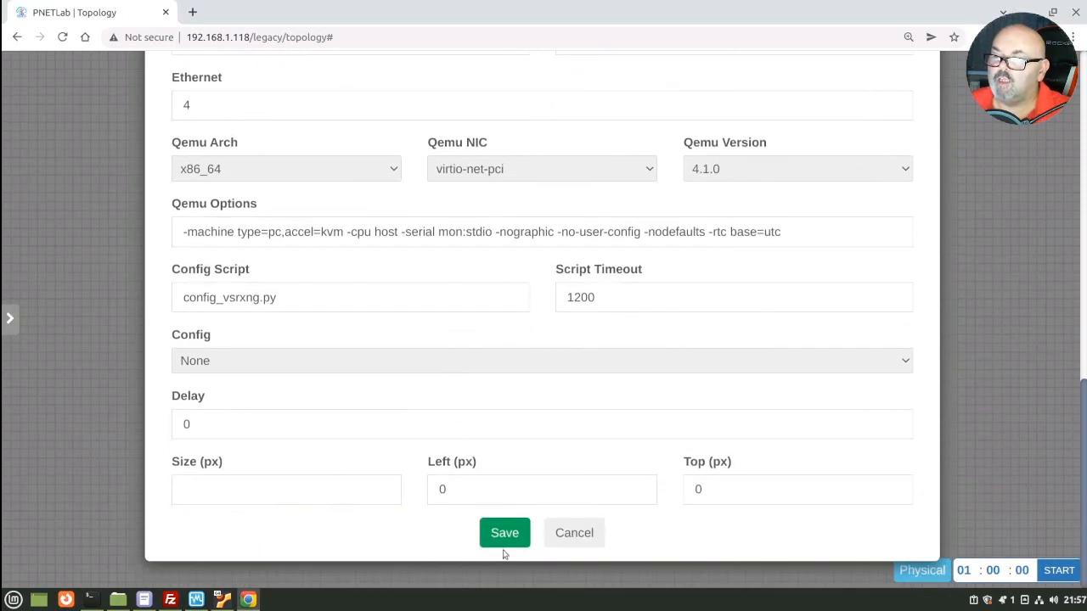
left_click(506, 535)
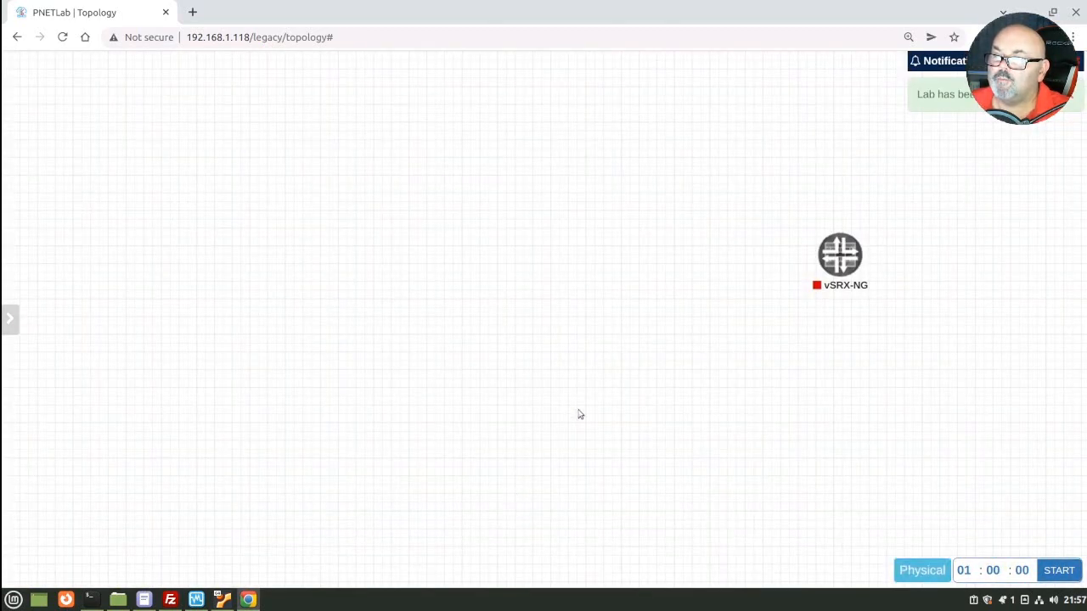
Step: Move the vSRX-NG node to the upper left of the canvas and start it
left_click_drag(828, 251, 478, 165)
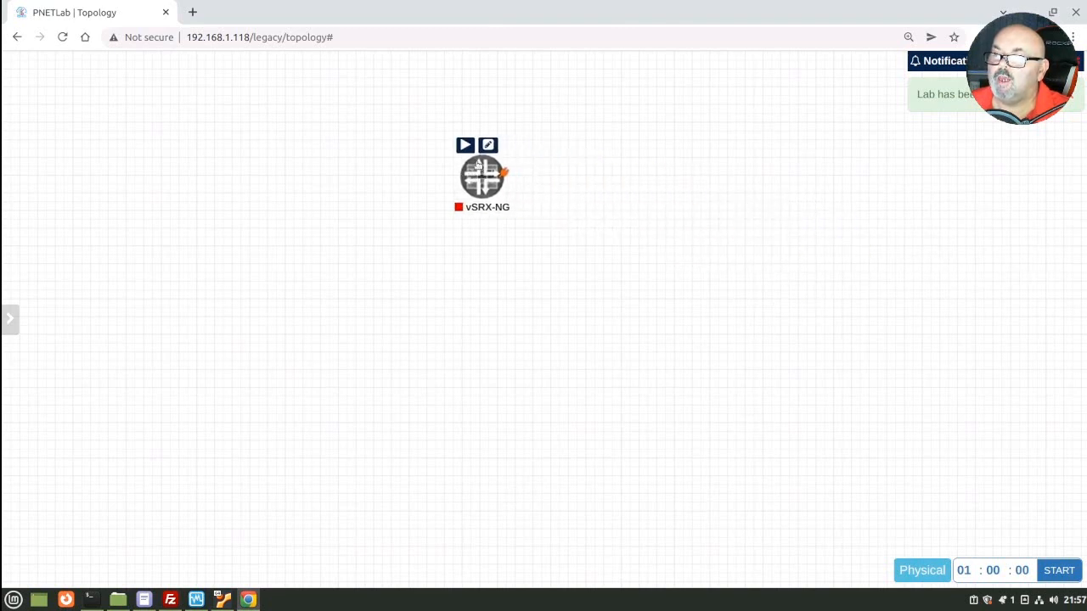
left_click(463, 147)
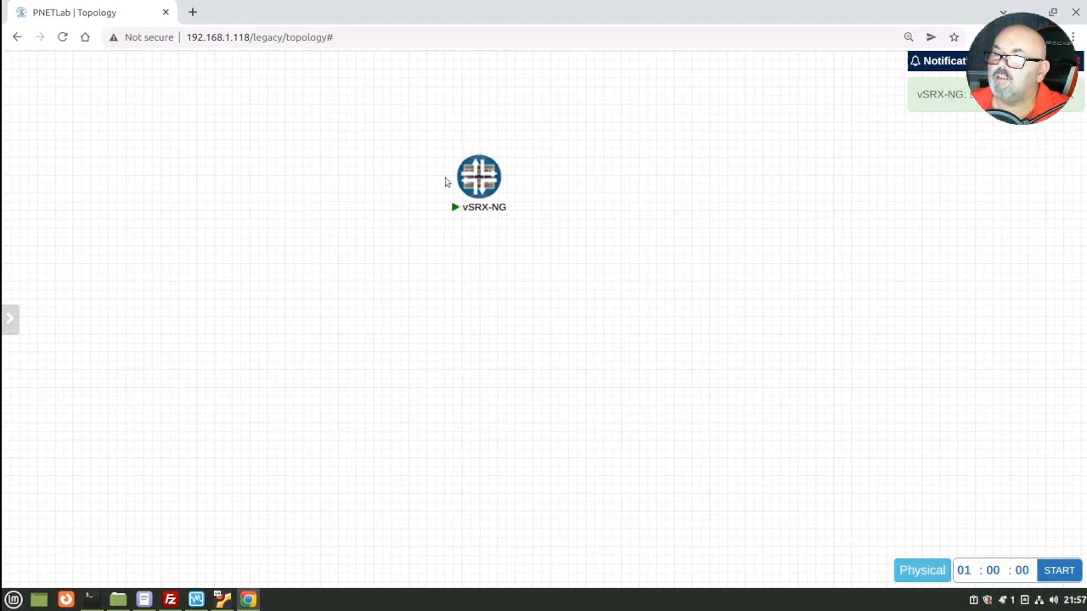
mouse_move(464, 212)
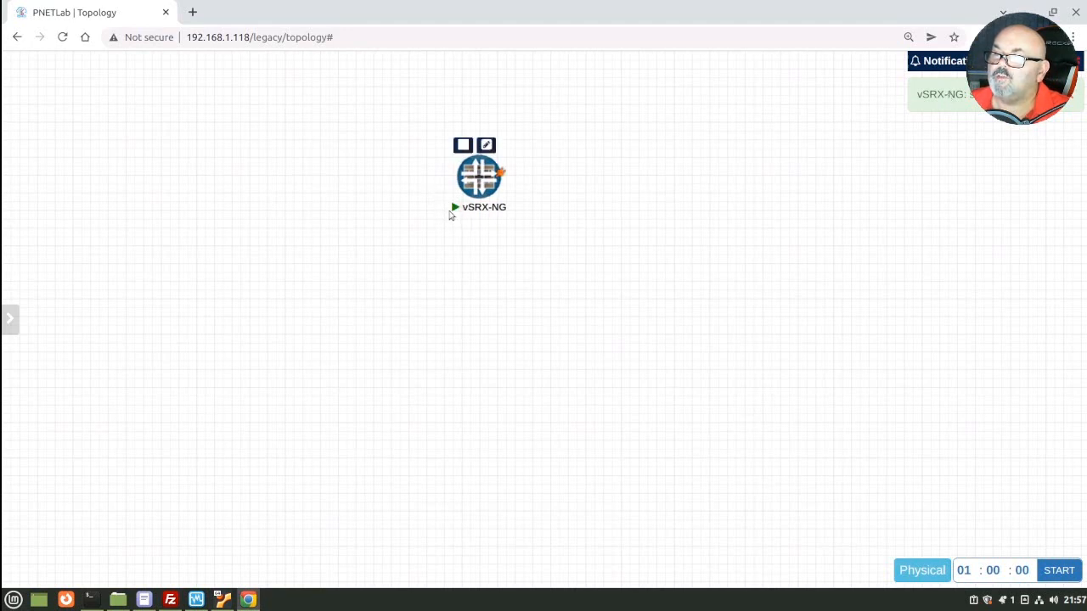
mouse_move(37, 236)
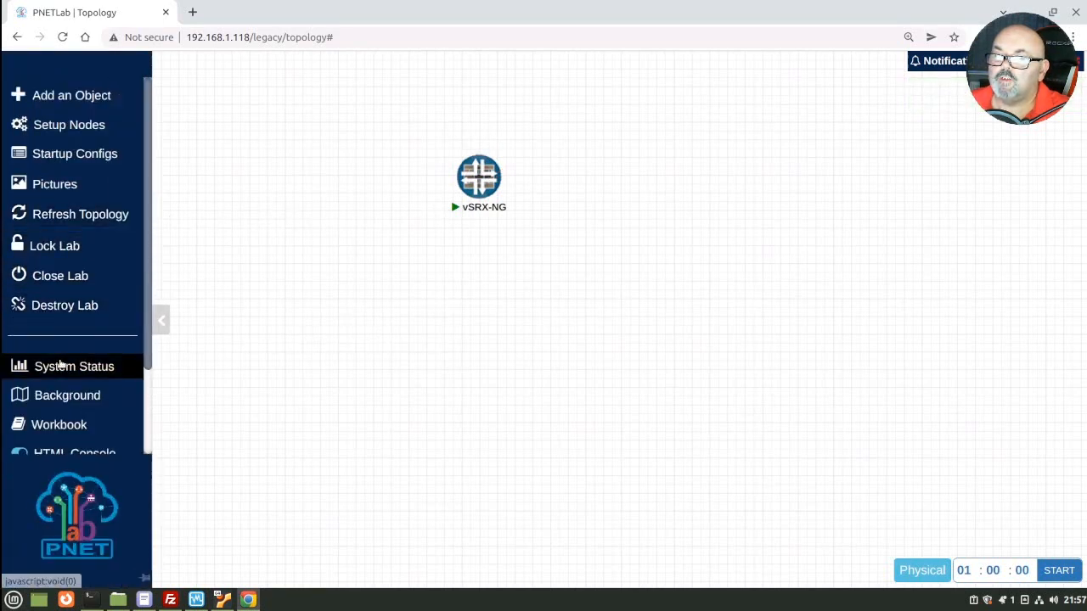
left_click(61, 367)
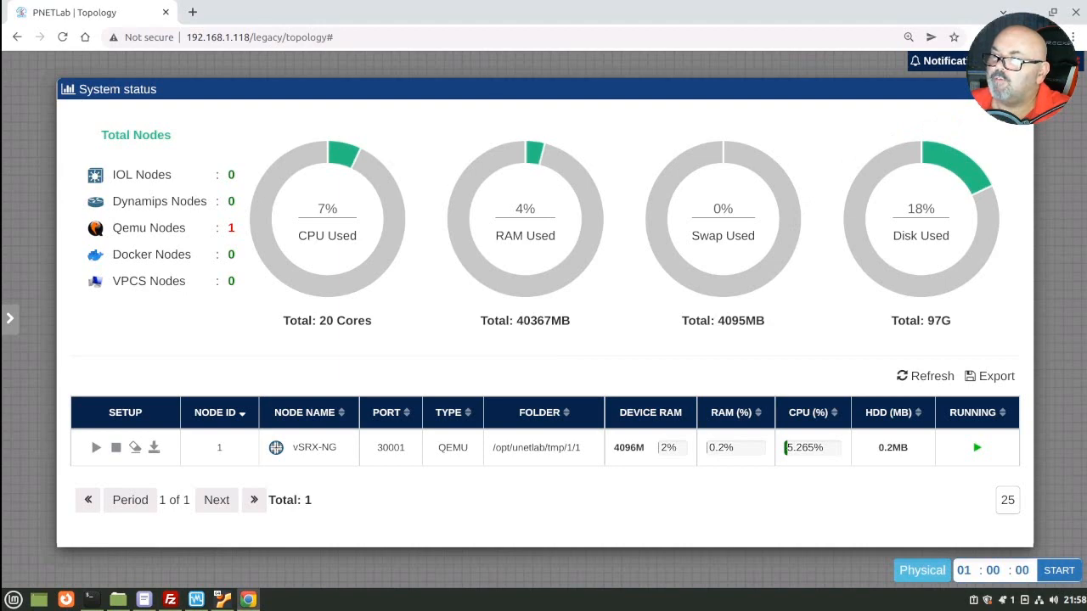
left_click(1019, 89)
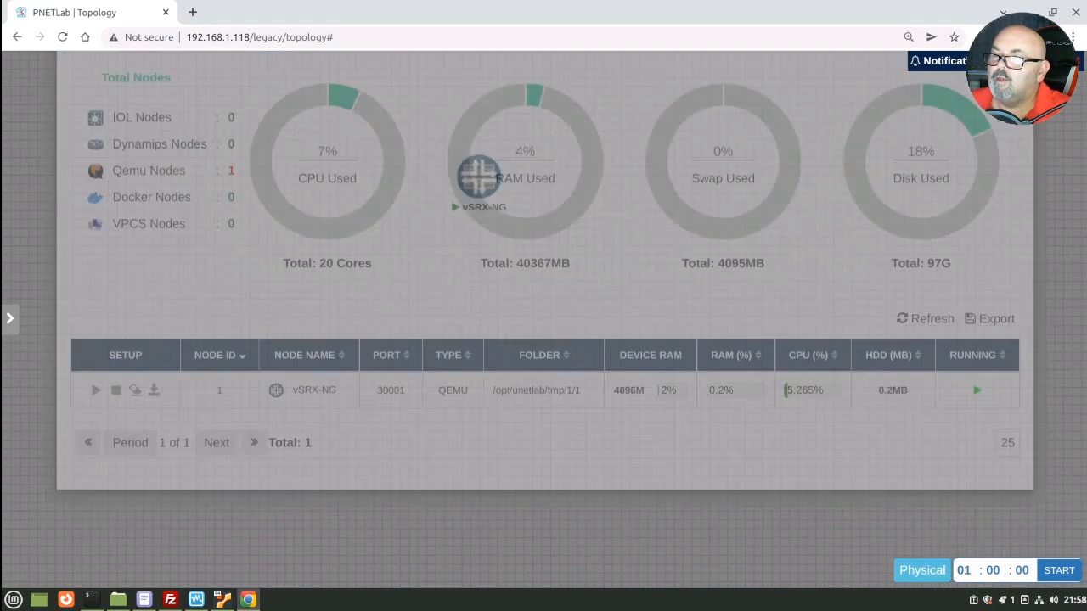
mouse_move(480, 188)
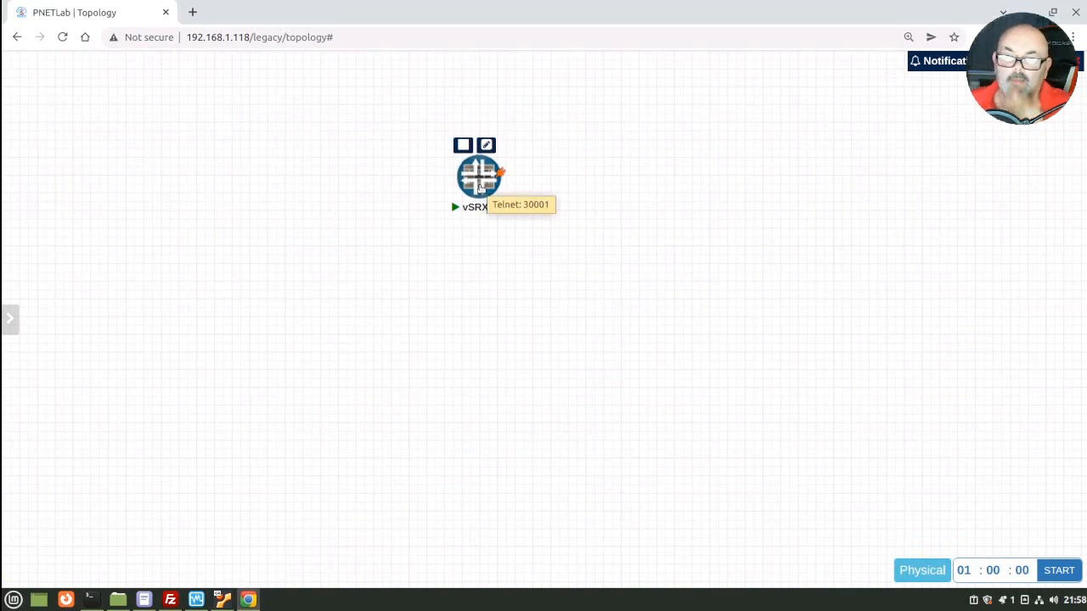
Step: Open the vSRX-NG console and let it boot to the Amnesiac login prompt
left_click(480, 189)
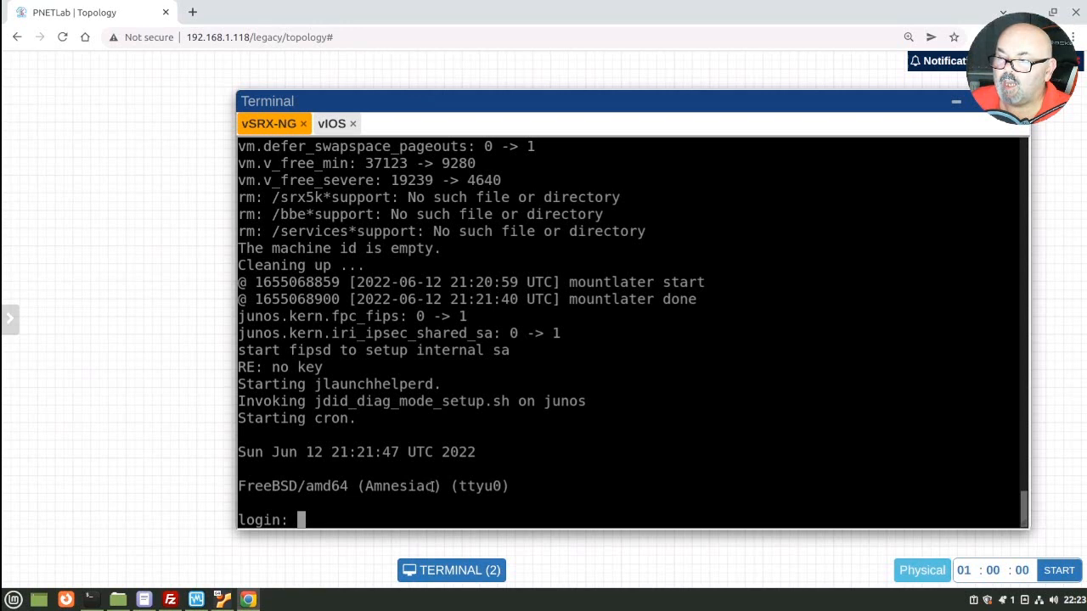
left_click_drag(440, 487, 360, 488)
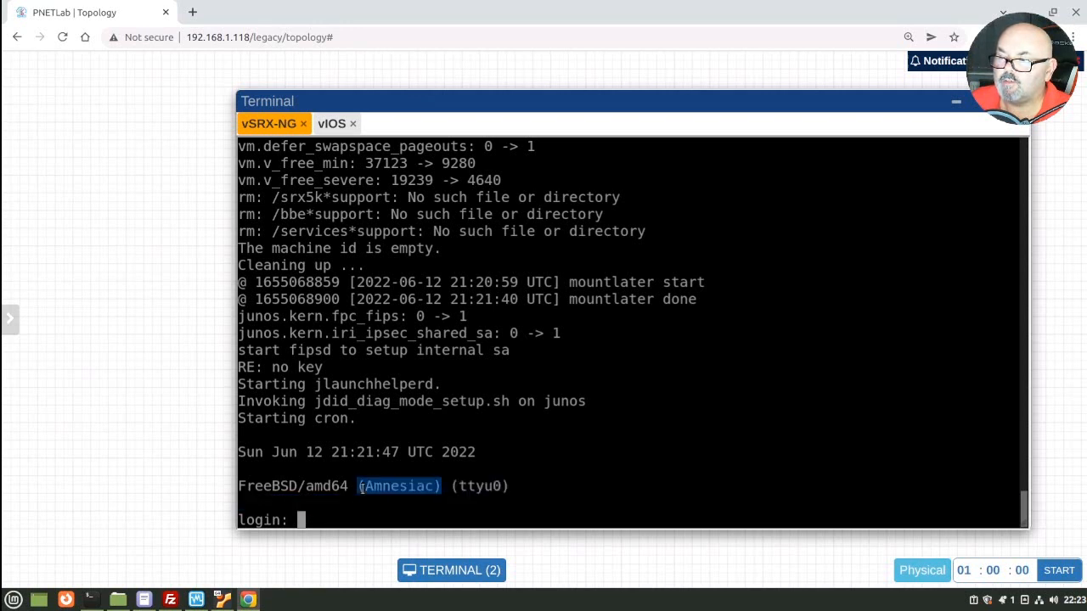
left_click(413, 490)
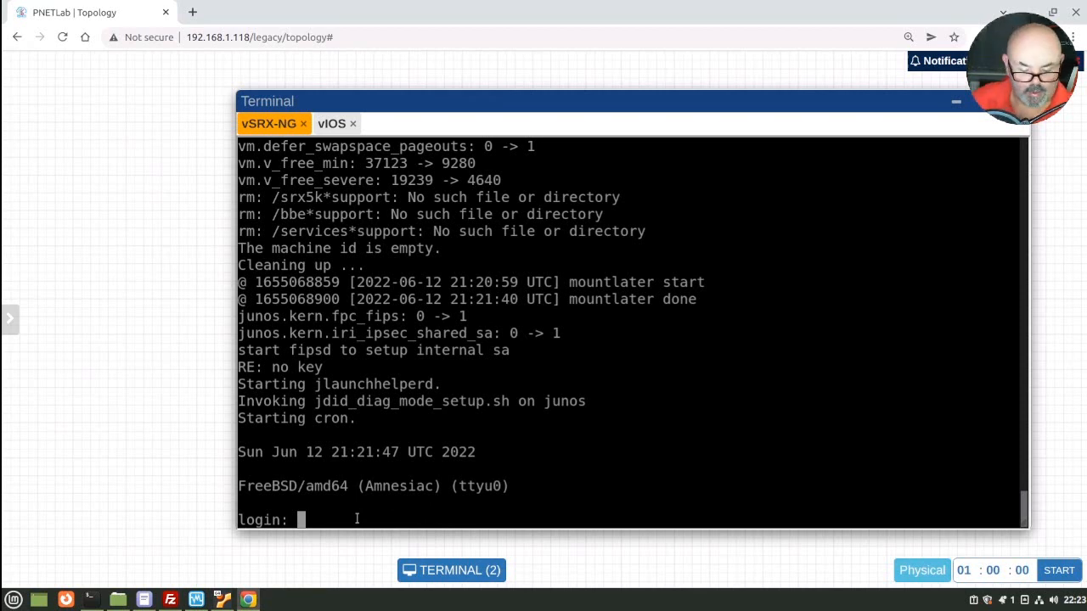
Step: Log in to the vSRX-NG as root and enter the Junos CLI
type("root")
key("Return")
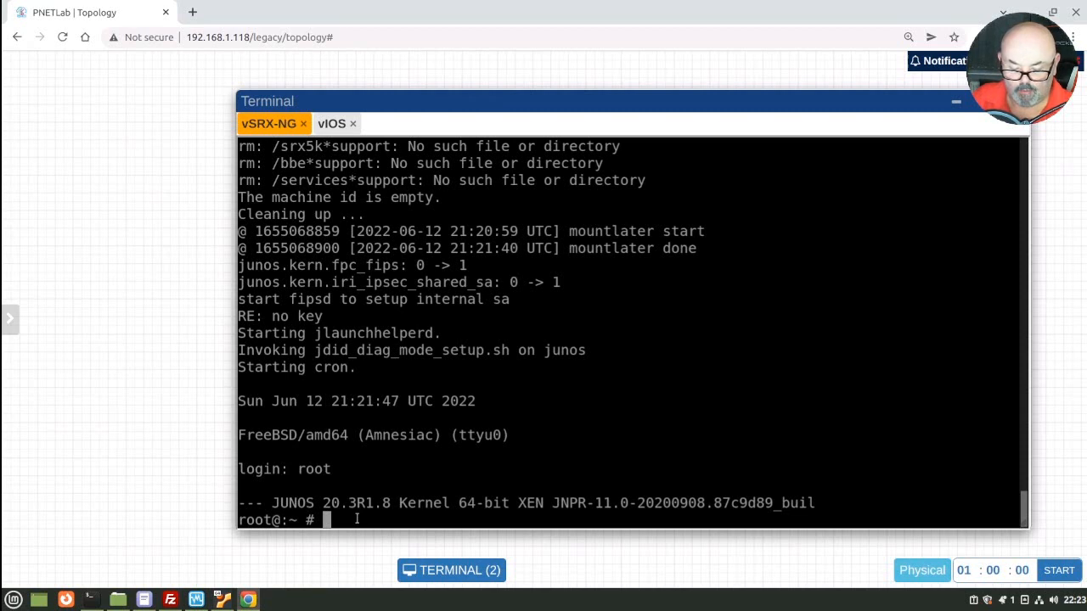
type("cli")
key("Return")
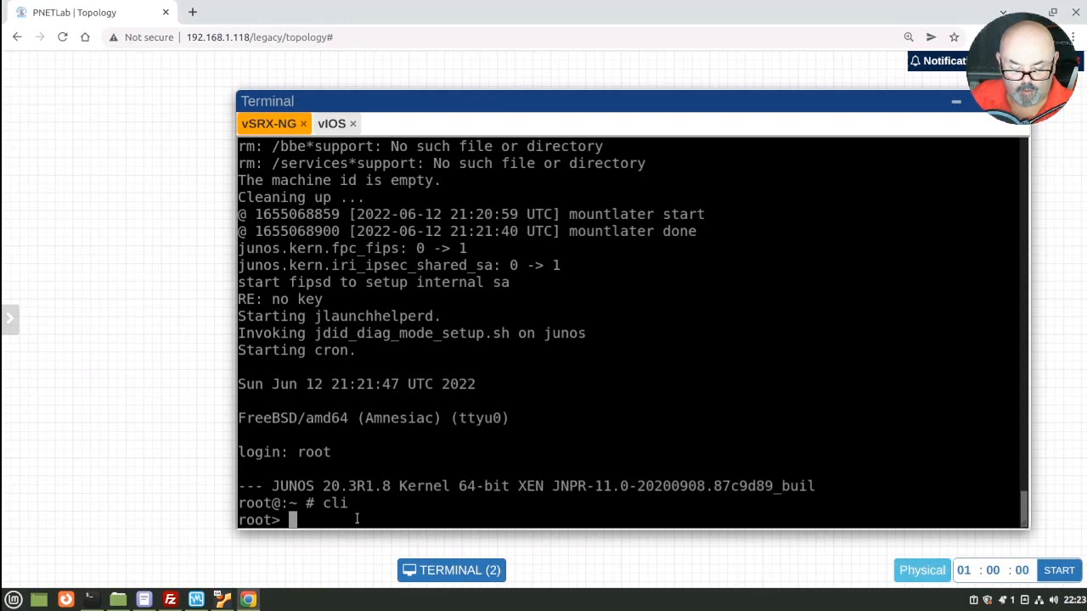
Step: Run show interfaces terse, then rerun it below the console messages
type("show in")
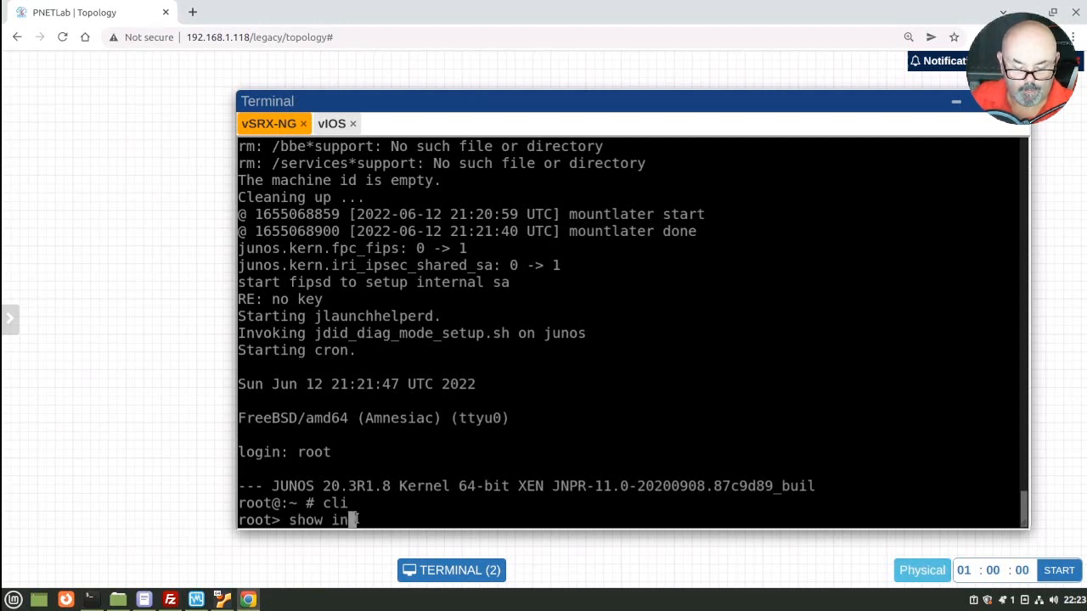
type("terfaces terse")
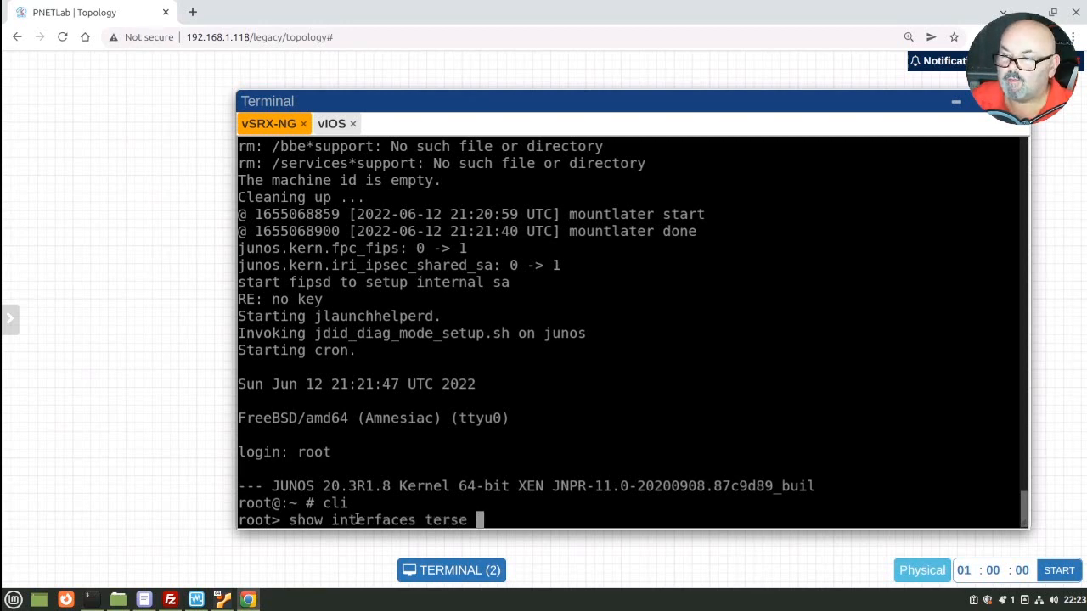
key("BackSpace")
key("Return")
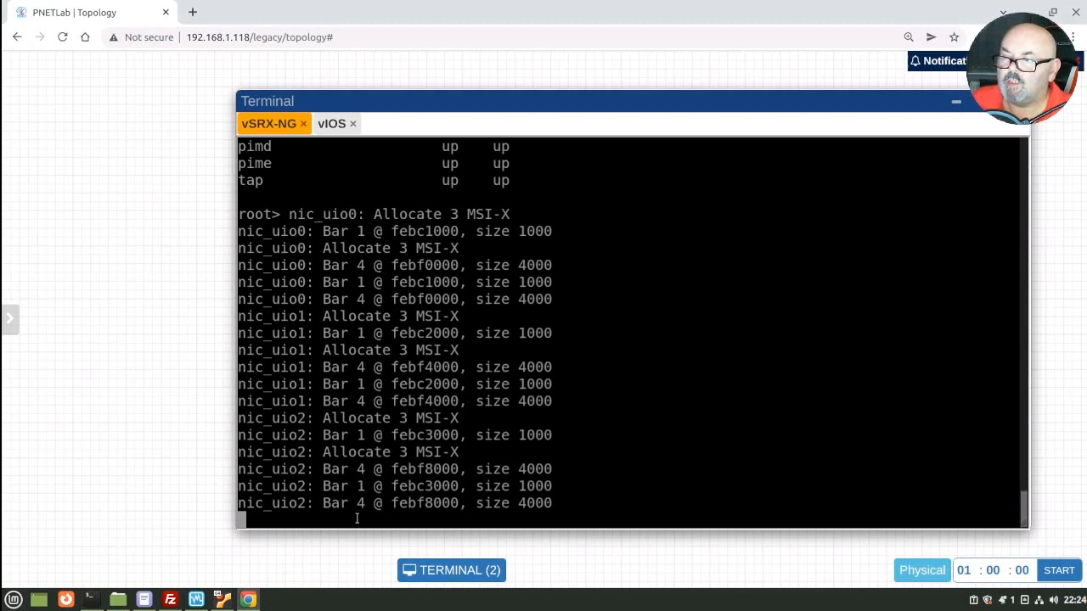
key("Return")
type("show interfaces terse")
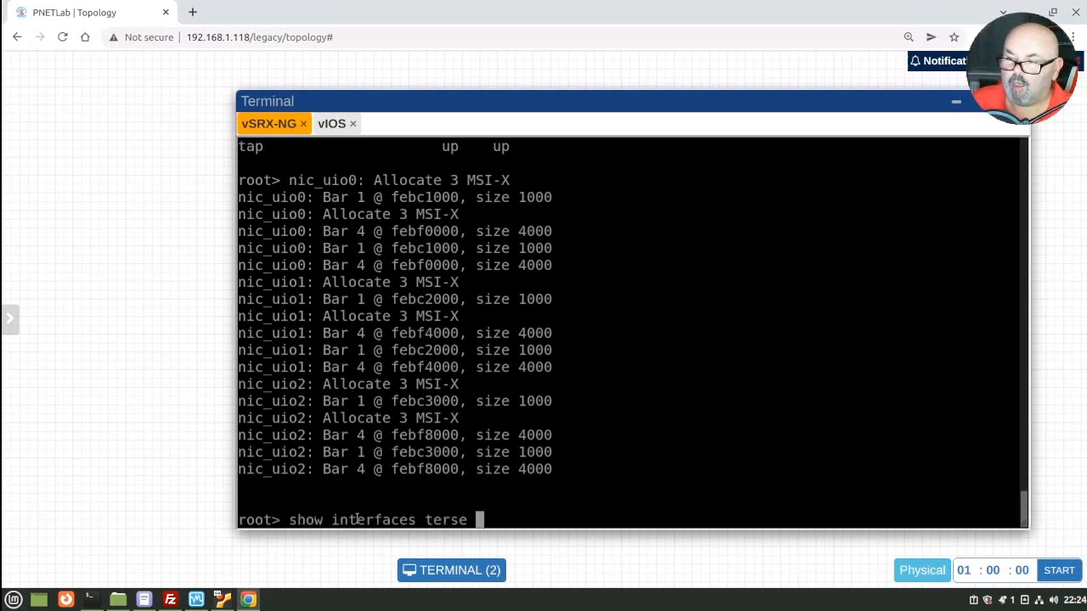
key("Return")
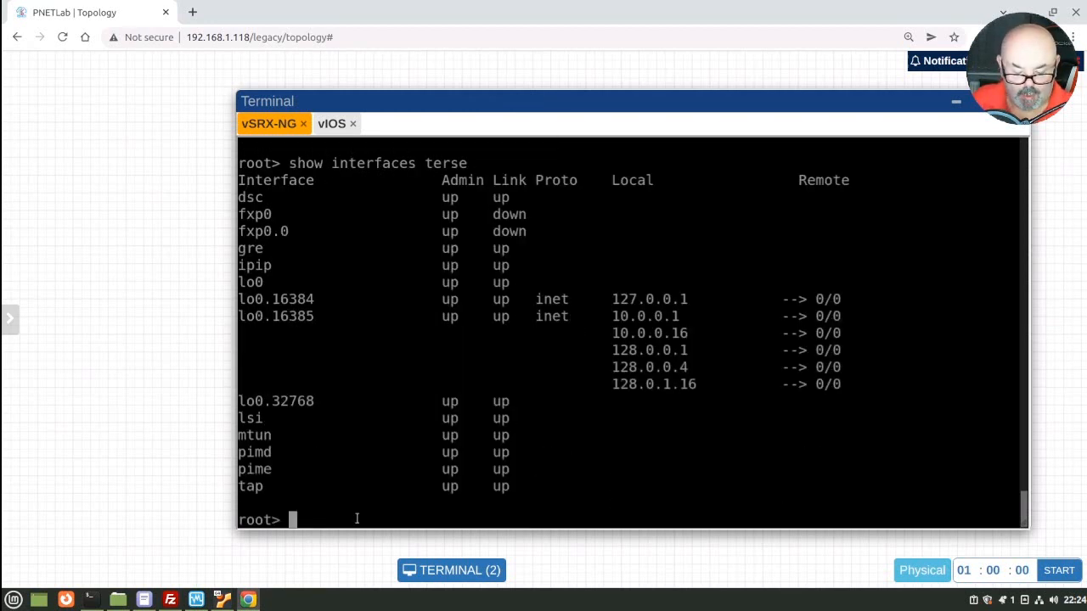
Step: Run show chassis fpc, then show chassis fpc pic-status, to check slot 0
type("show chass")
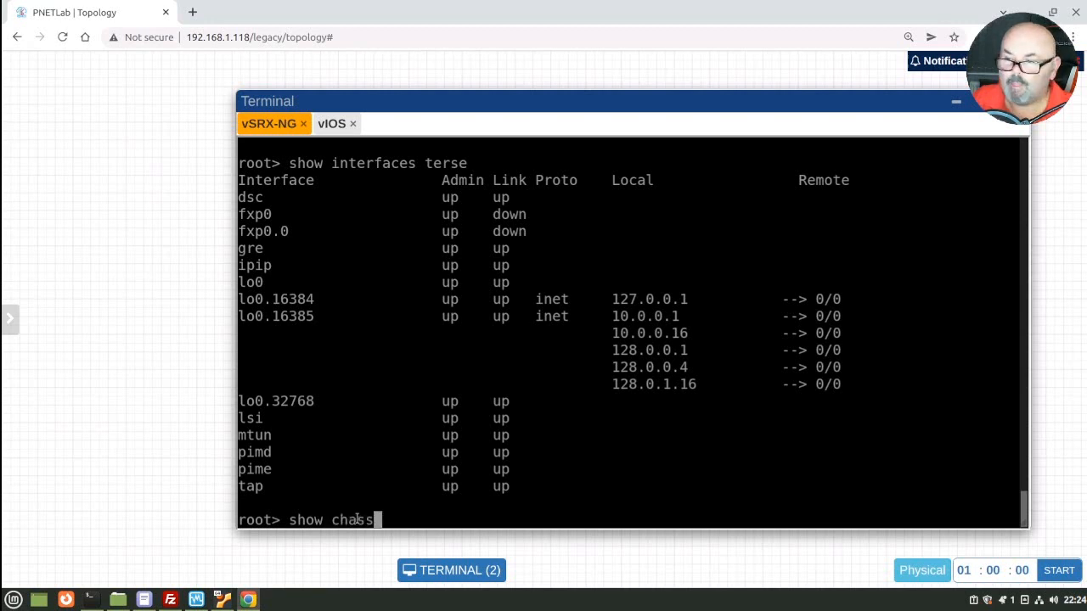
type("is fpc")
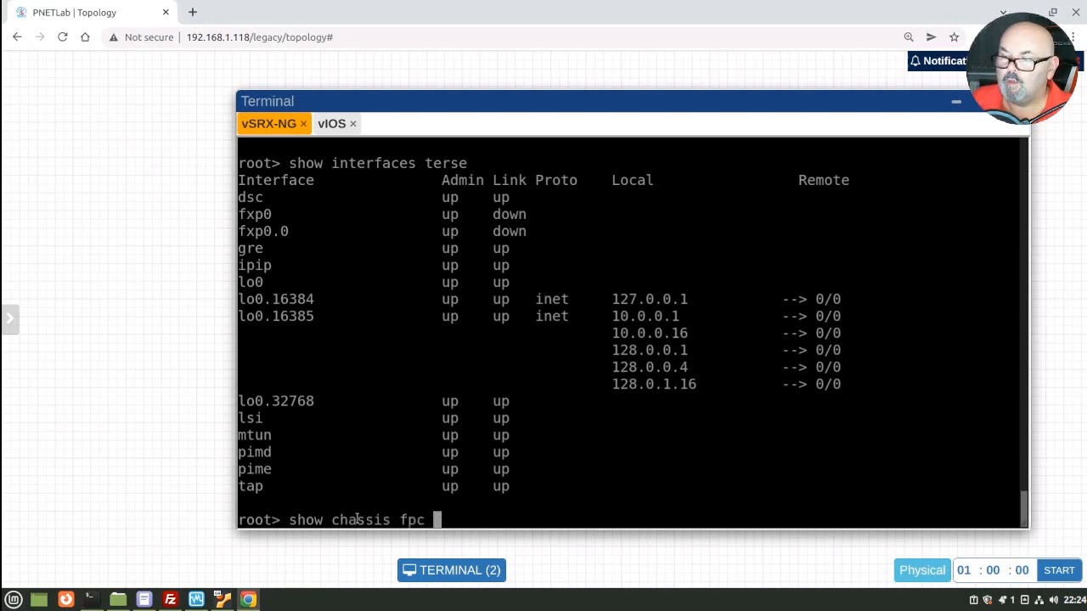
key("Return")
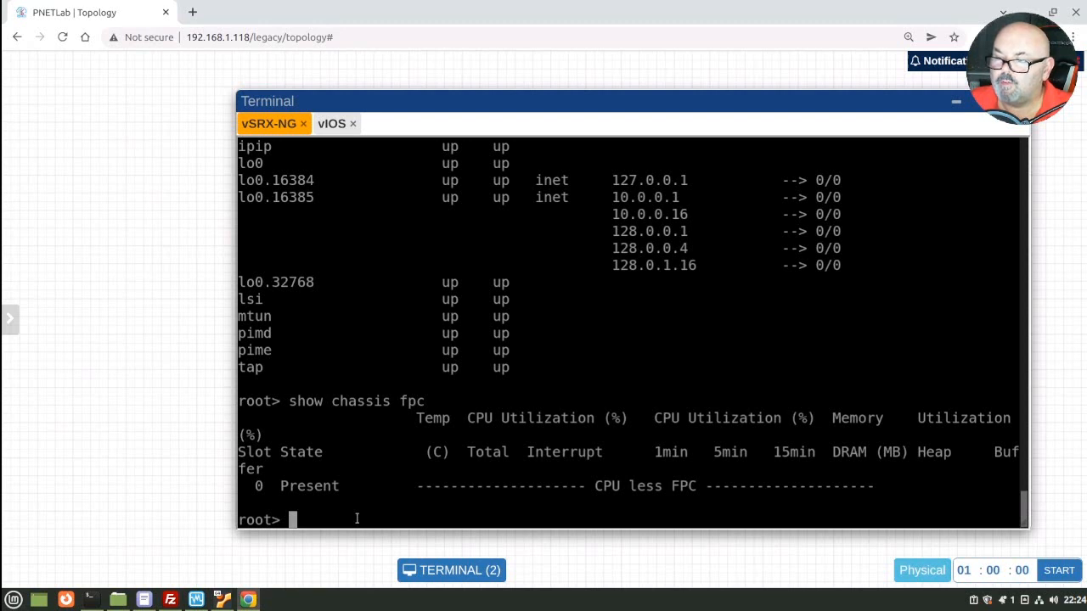
key("Up")
type("pic-status")
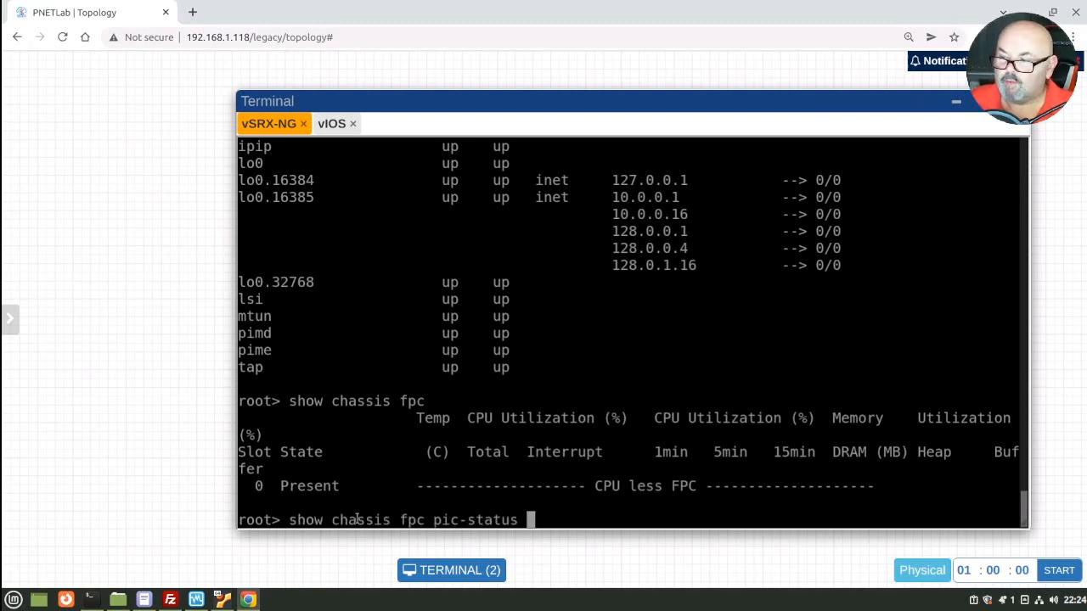
key("Return")
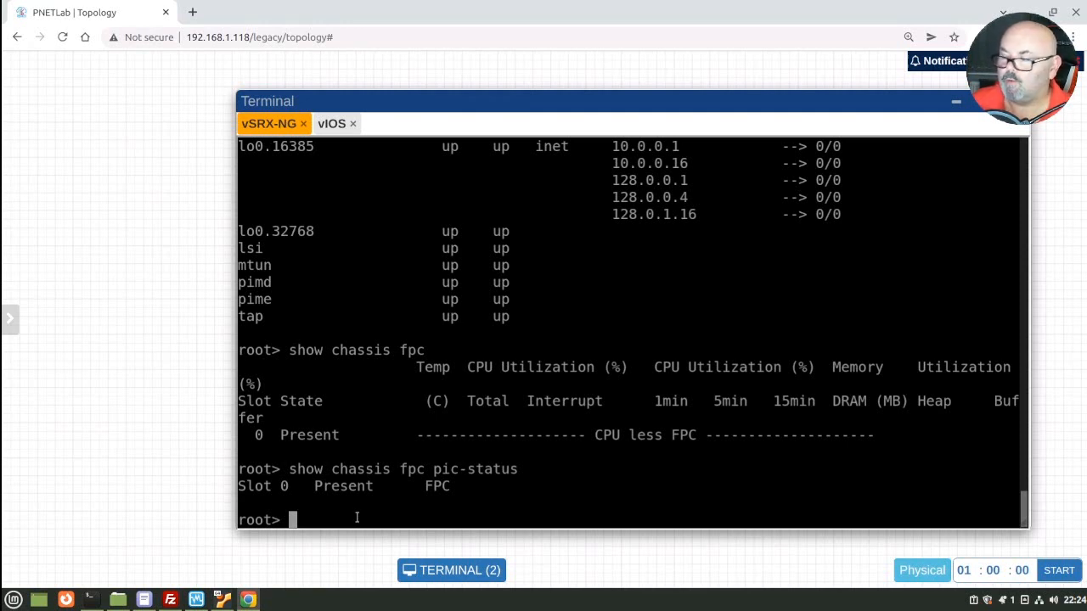
key("Up")
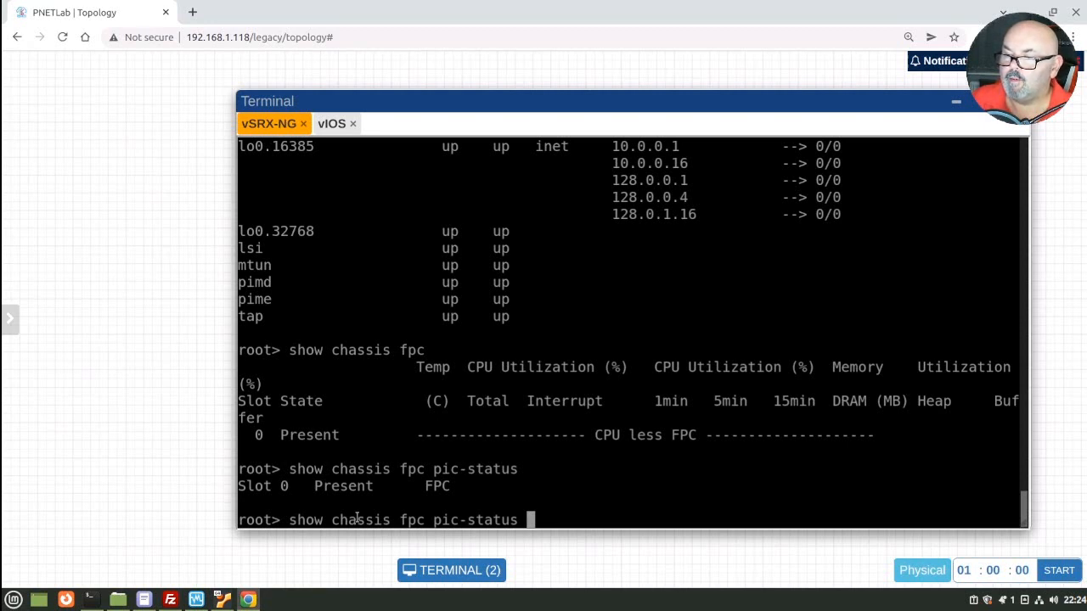
key("ctrl+w")
Step: Rerun show interfaces terse and page through until ge-0/0/0 to ge-0/0/2 are listed
key("Up")
key("Up")
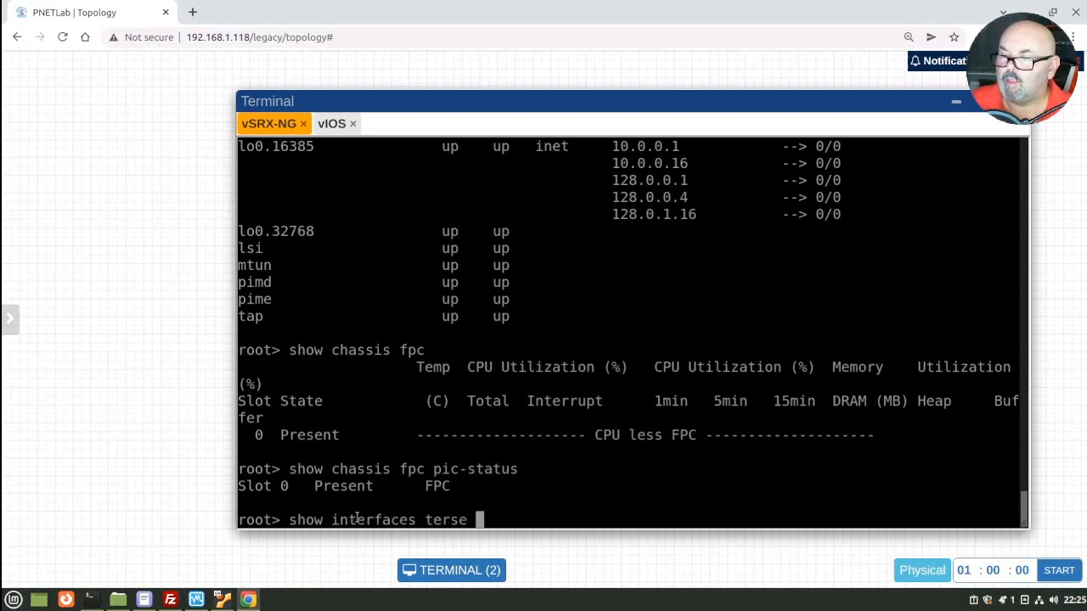
key("Return")
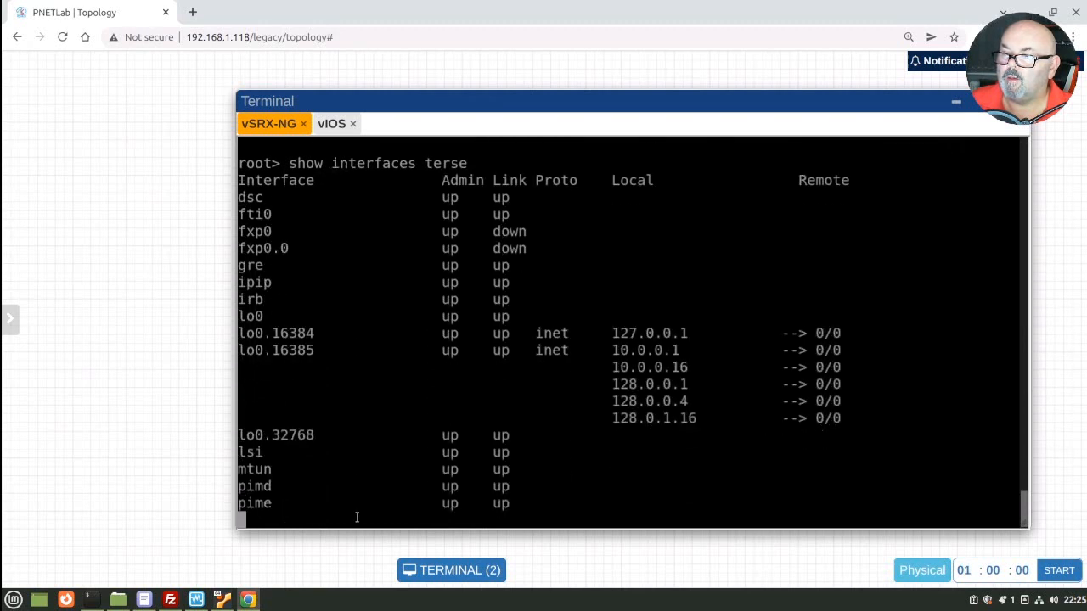
key("space")
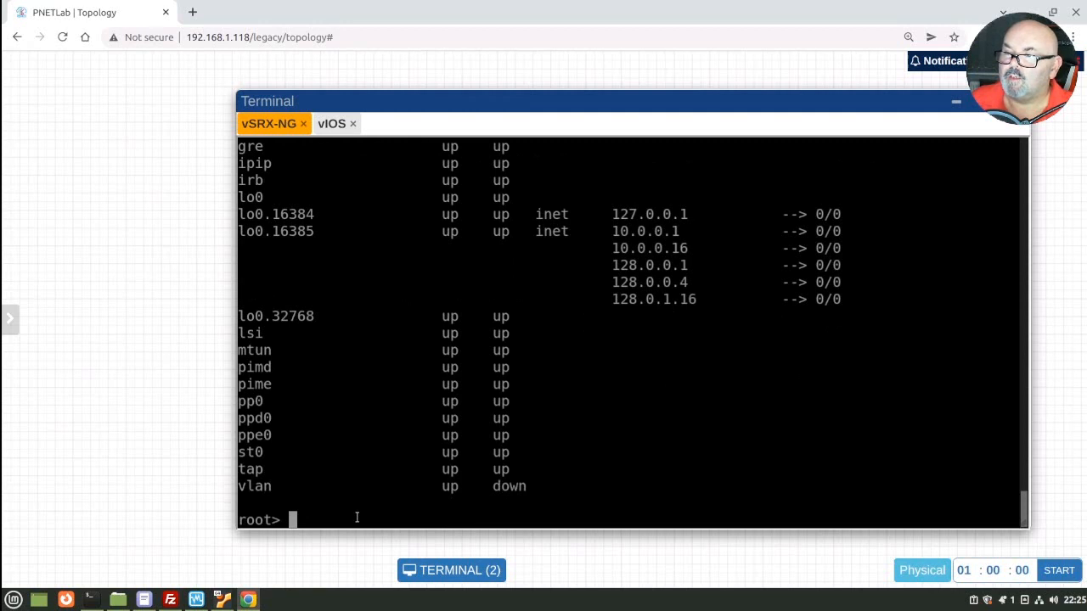
scroll(356, 517, "up", 2)
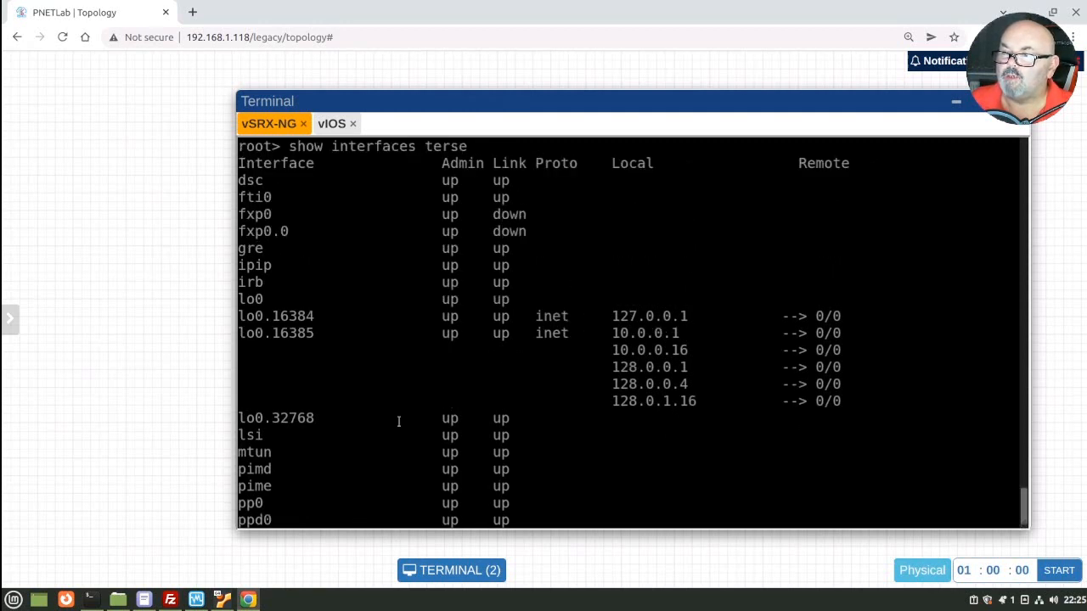
scroll(364, 418, "down", 1)
scroll(364, 419, "down", 1)
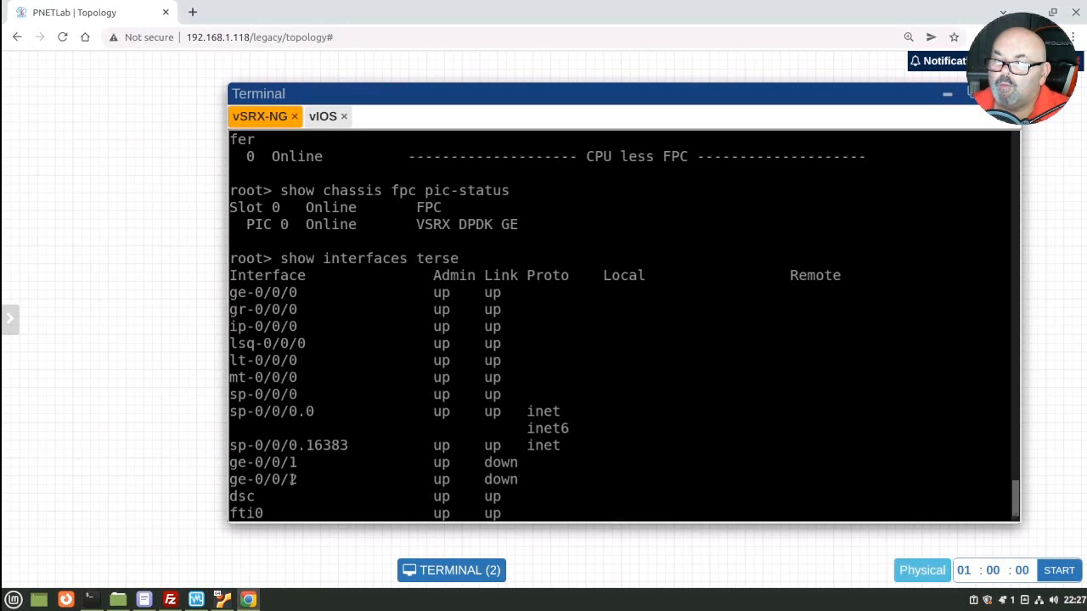
scroll(600, 418, "down", 1)
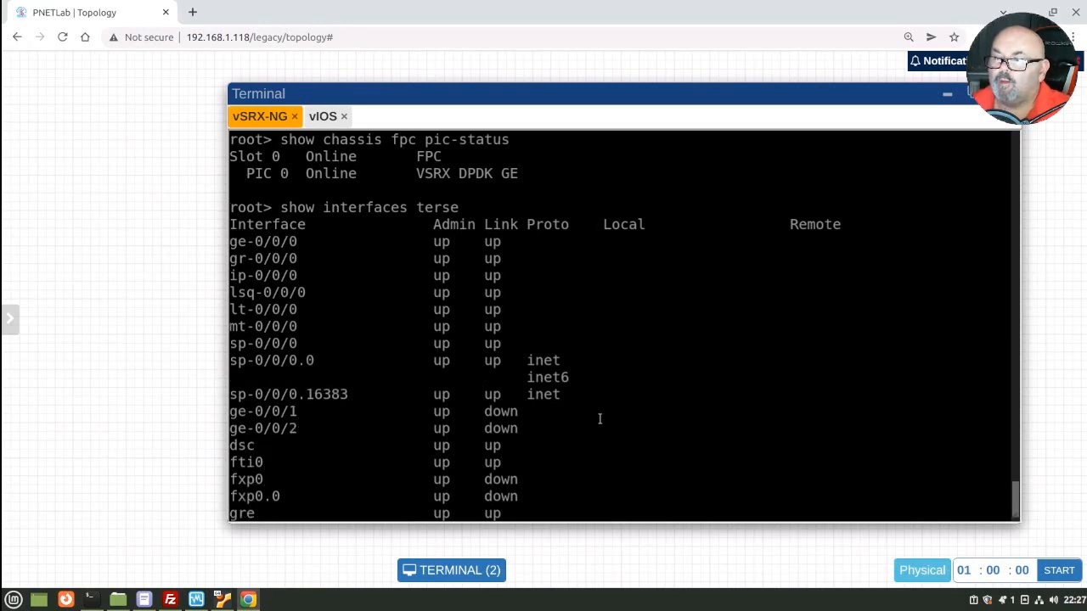
scroll(599, 418, "down", 2)
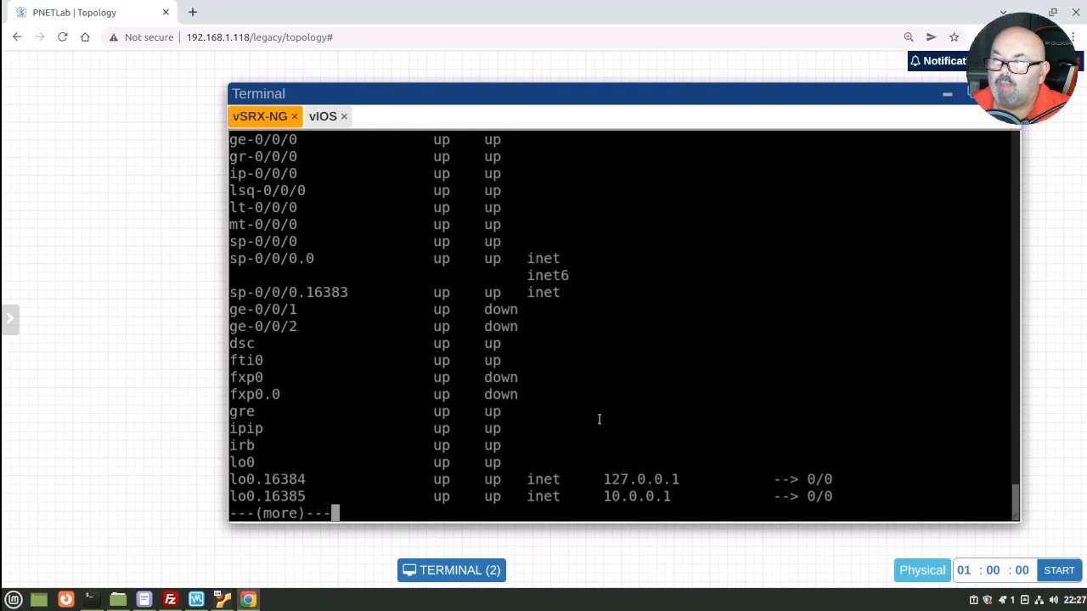
scroll(598, 418, "up", 1)
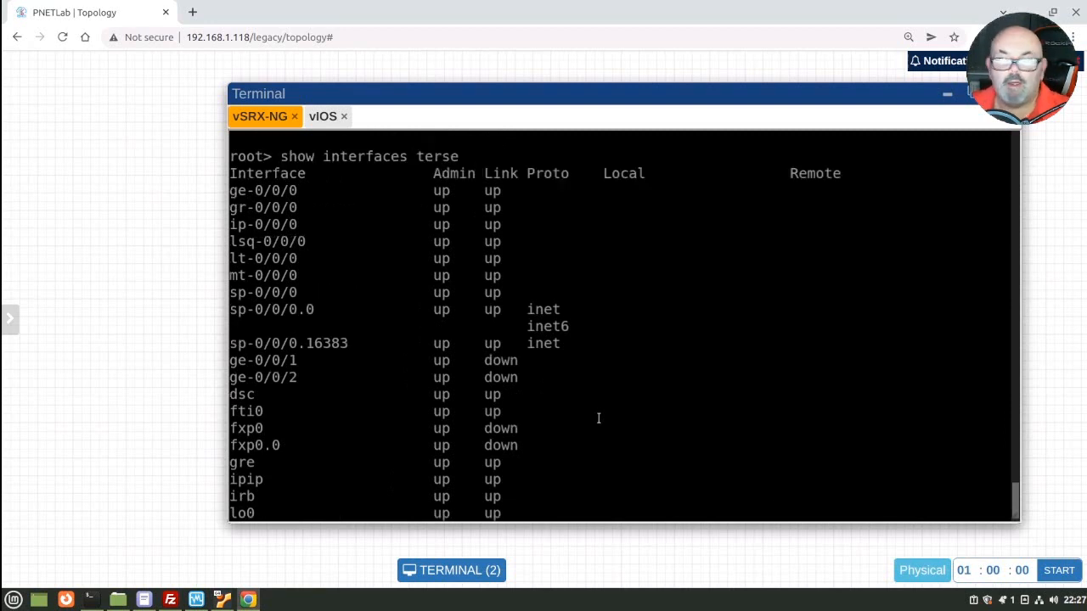
Step: Preview the Juniper vSRX NextGen template fields in Add a New Node, then cancel
mouse_move(7, 95)
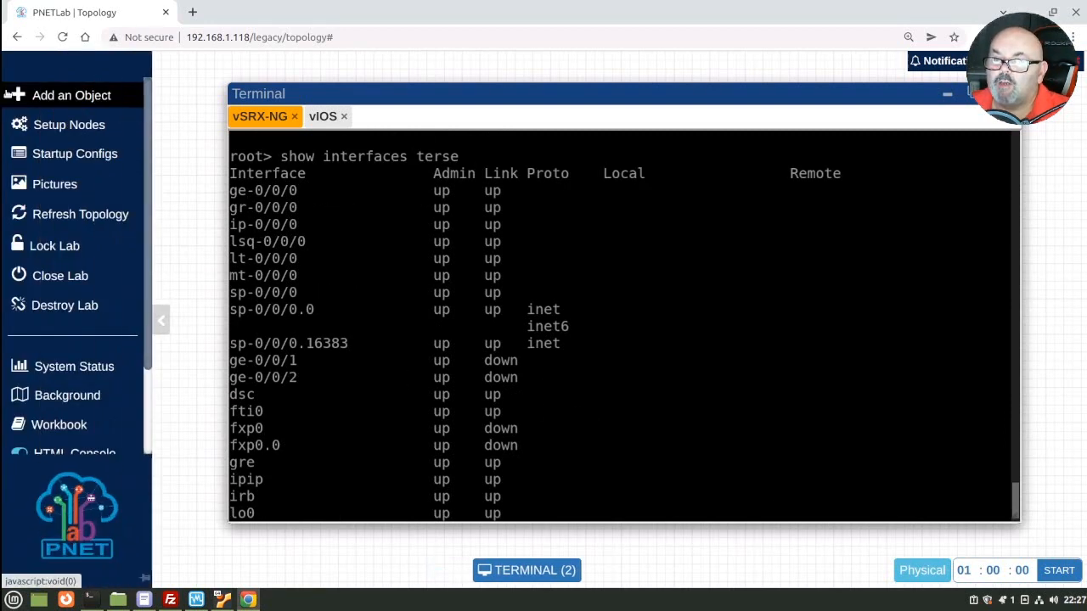
left_click(47, 97)
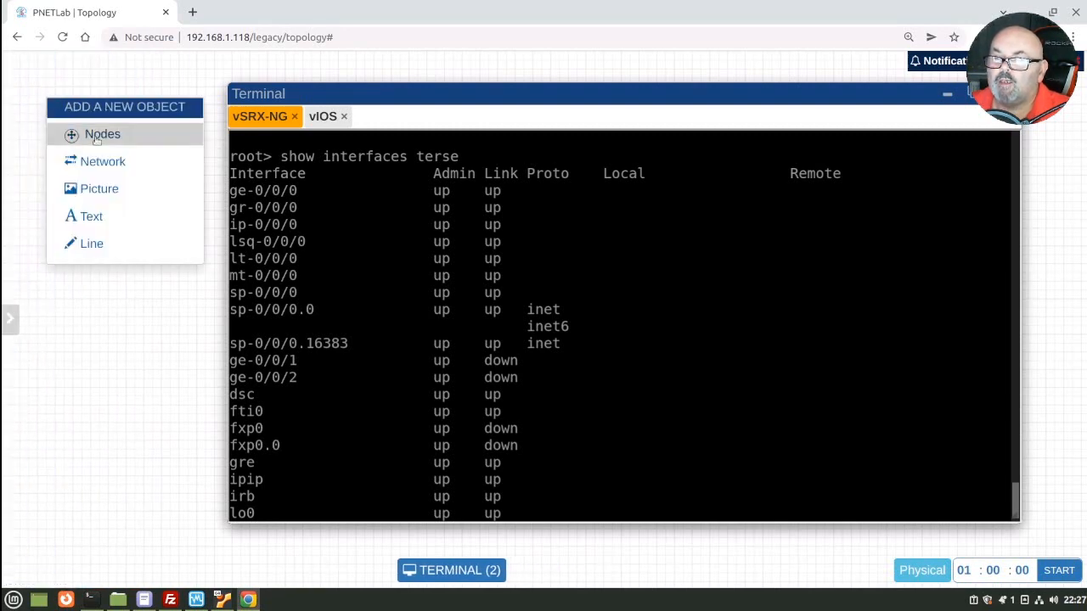
left_click(97, 138)
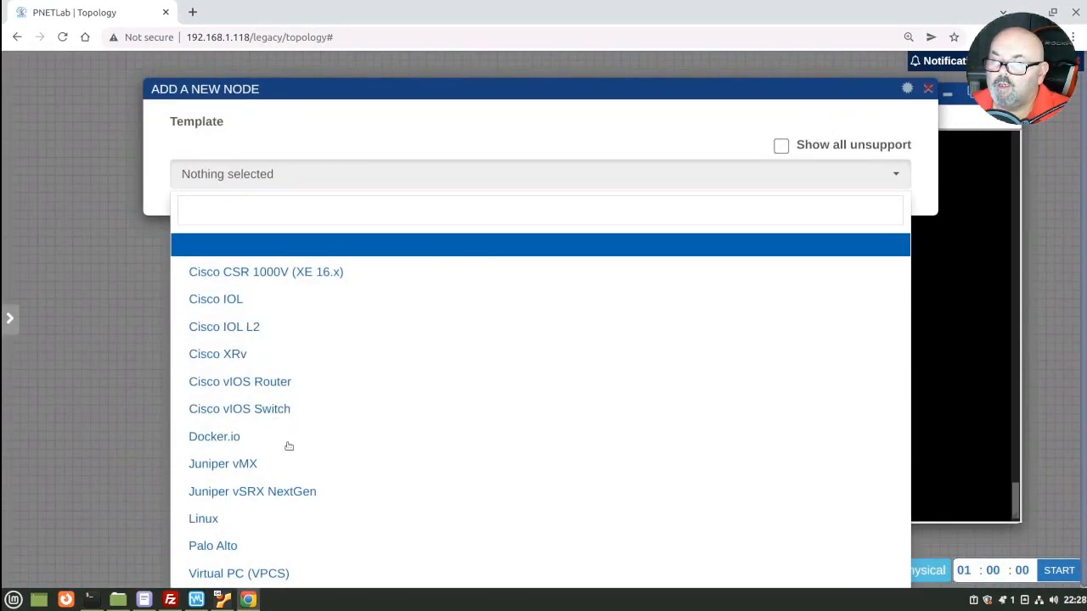
left_click(286, 492)
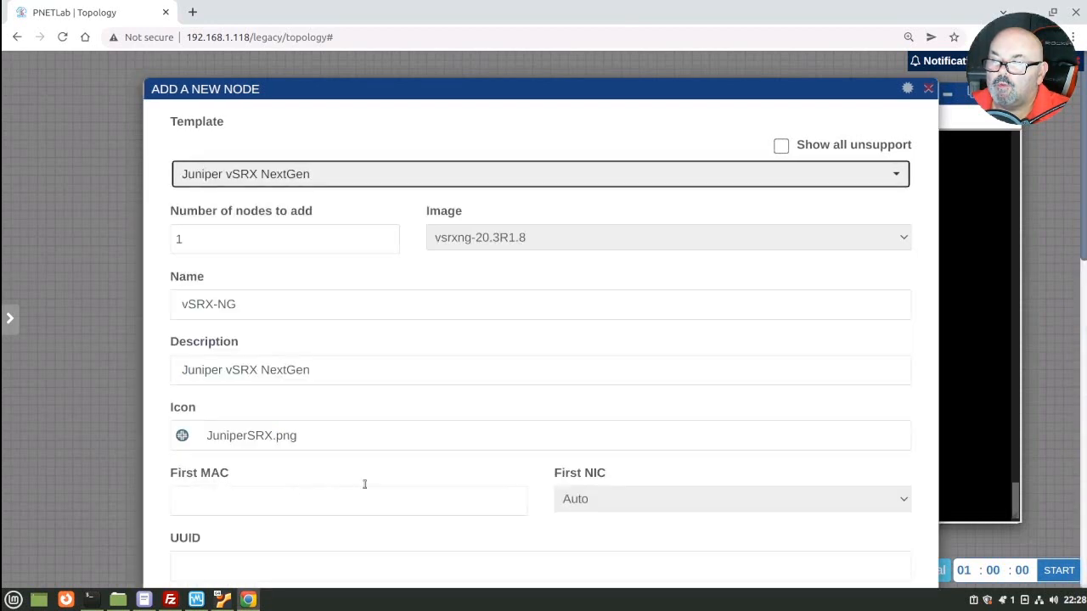
scroll(708, 424, "down", 3)
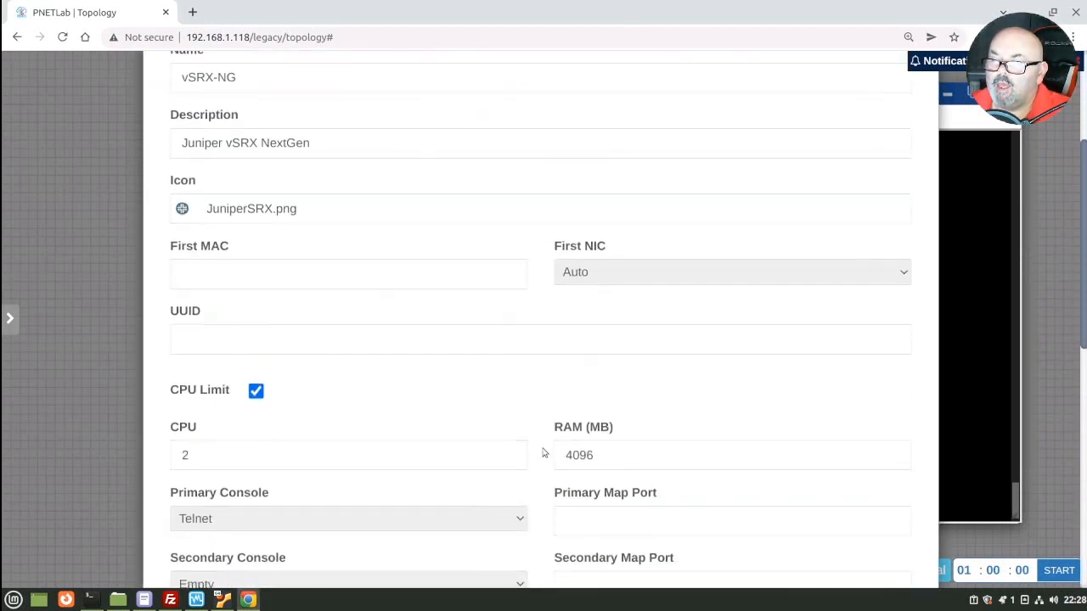
scroll(544, 454, "down", 3)
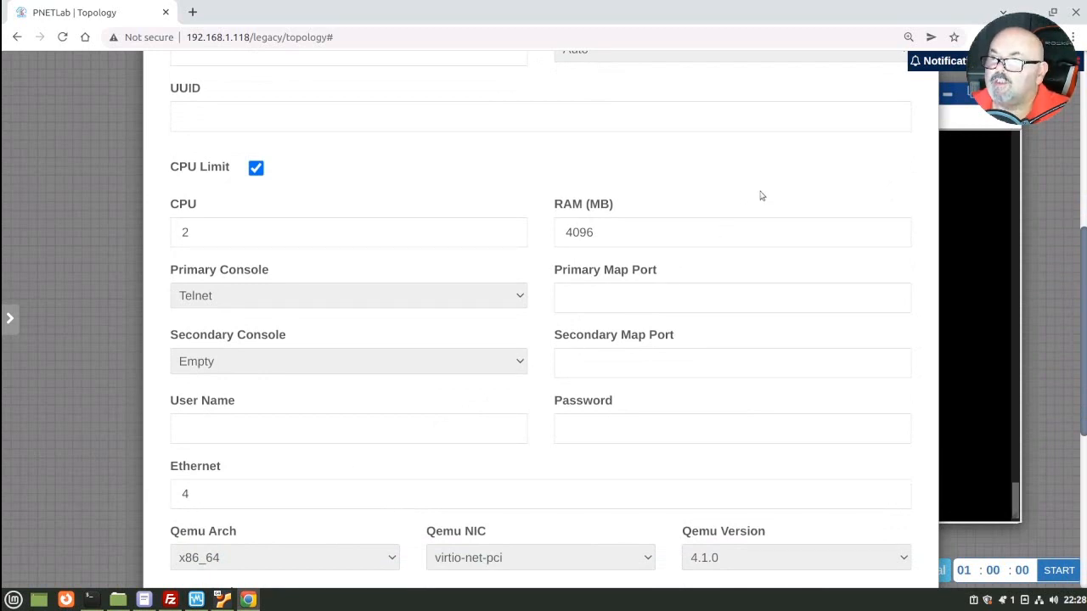
scroll(717, 352, "down", 5)
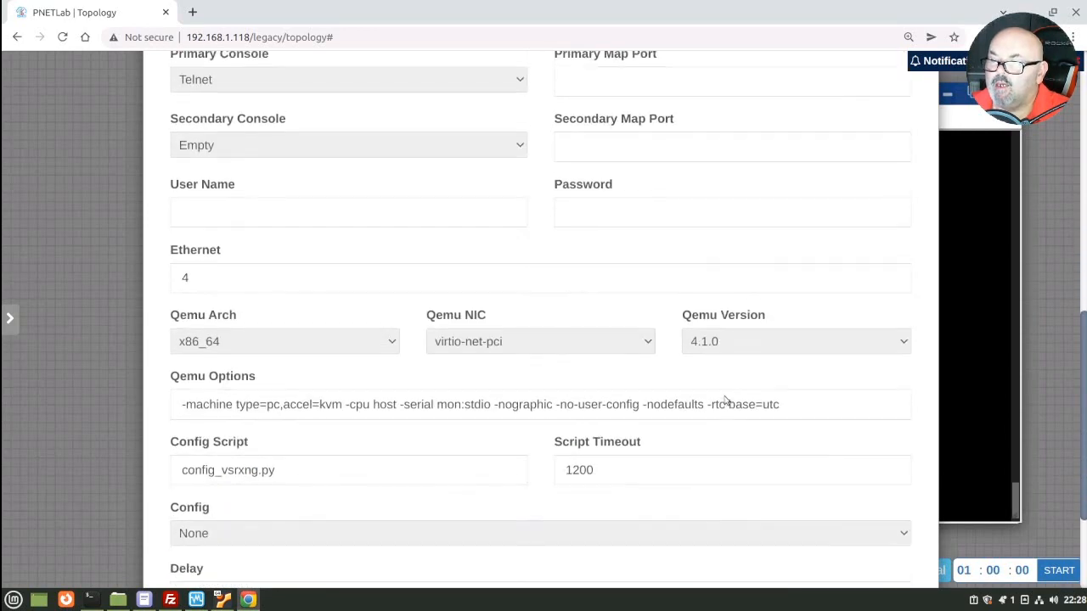
left_click(573, 533)
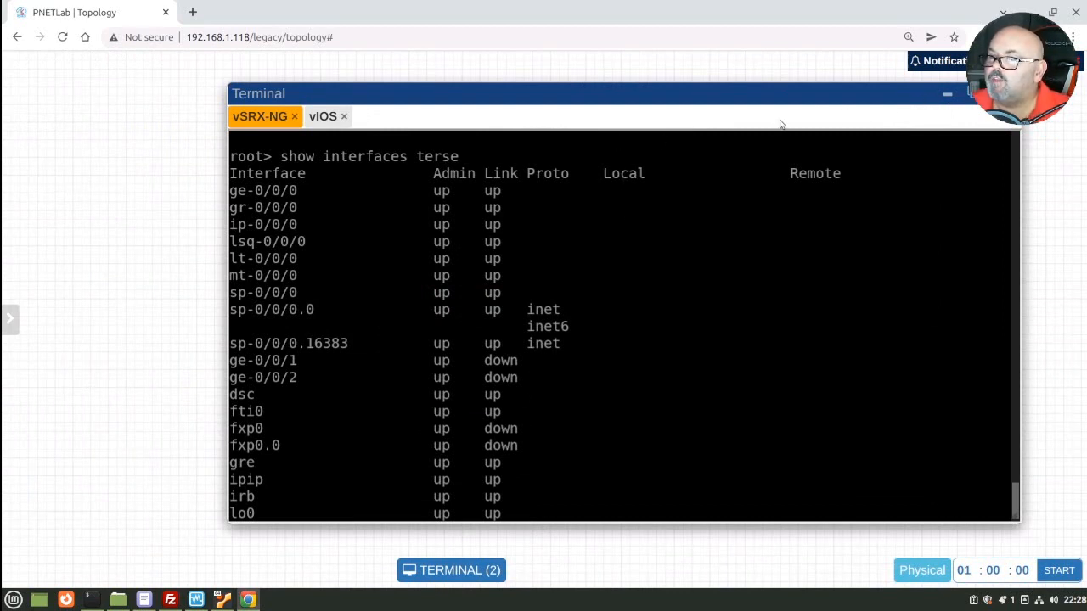
Step: Minimize the consoles, view both topology nodes and the ge-0/0/0–Gi0/0 link, then reopen the consoles
left_click(949, 96)
key("ctrl+a")
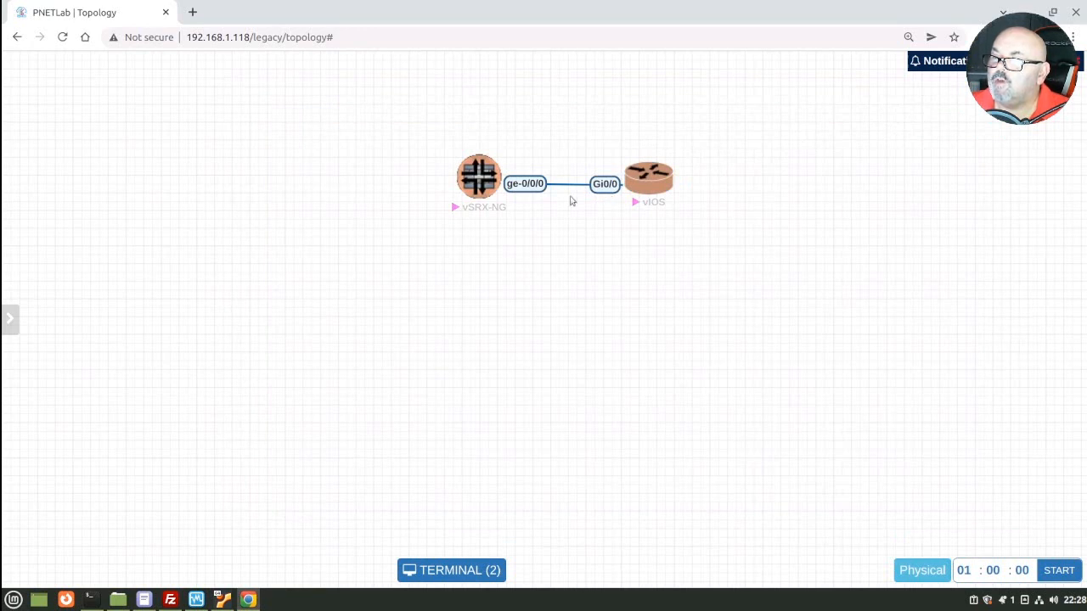
left_click(568, 202)
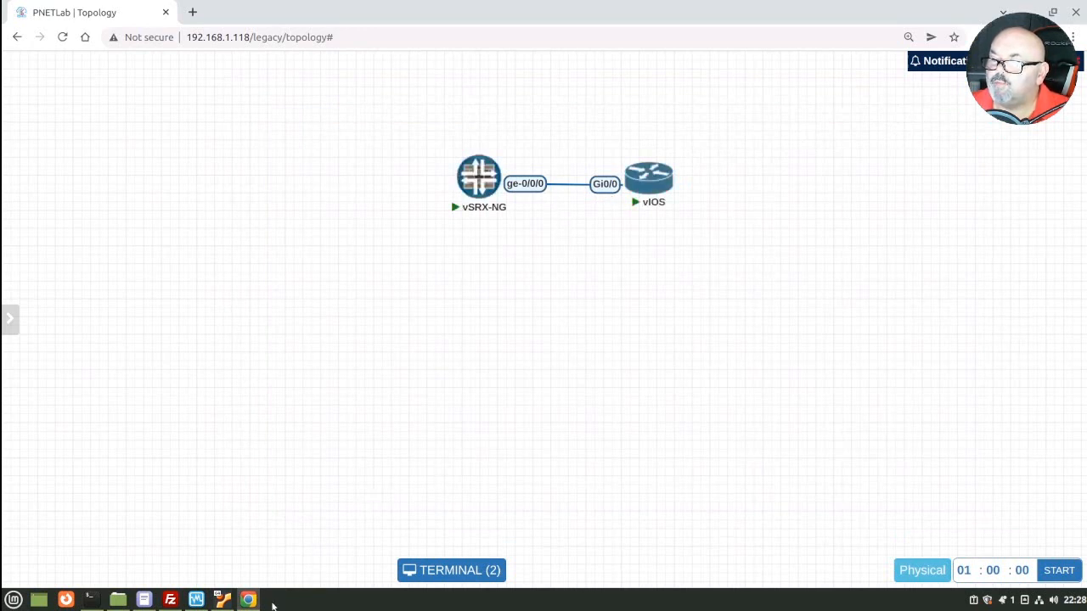
left_click(463, 570)
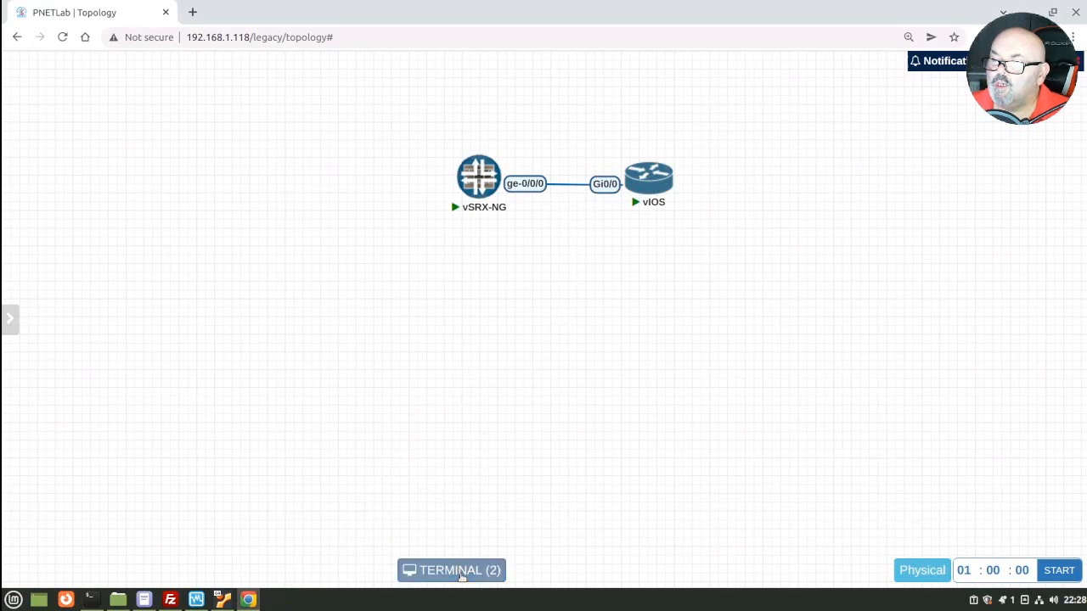
Step: Enter configuration mode on vSRX-NG and delete the existing security configuration
left_click_drag(494, 282, 460, 99)
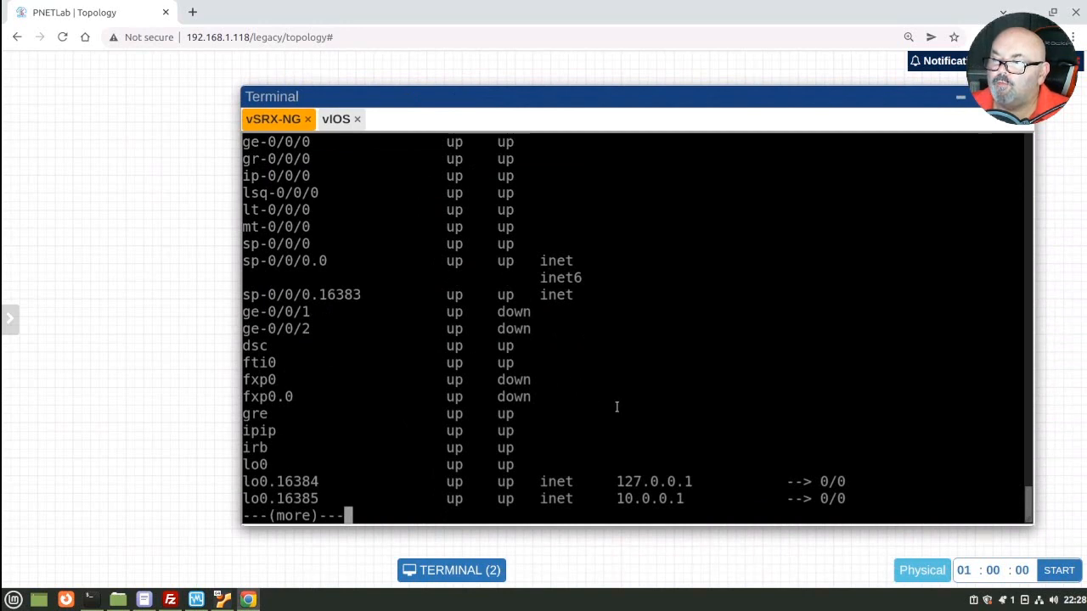
key("space")
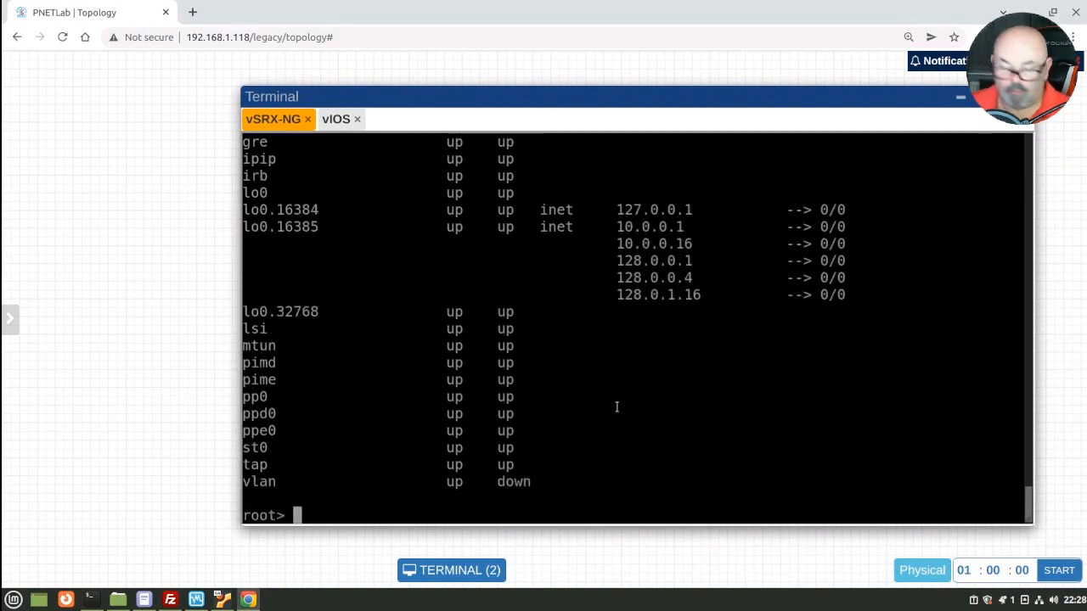
type("configure")
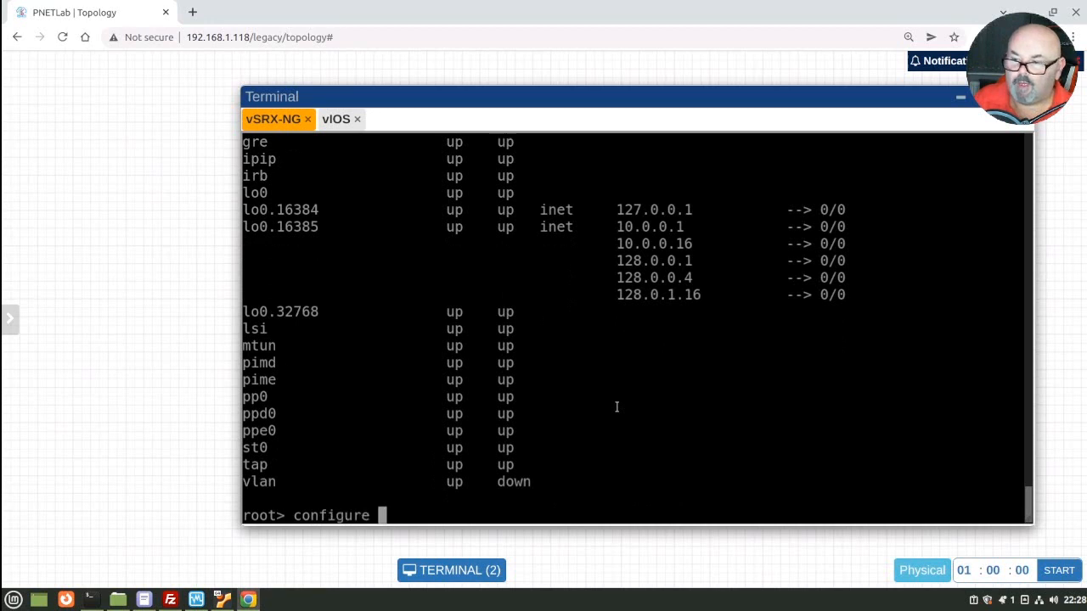
key("Return")
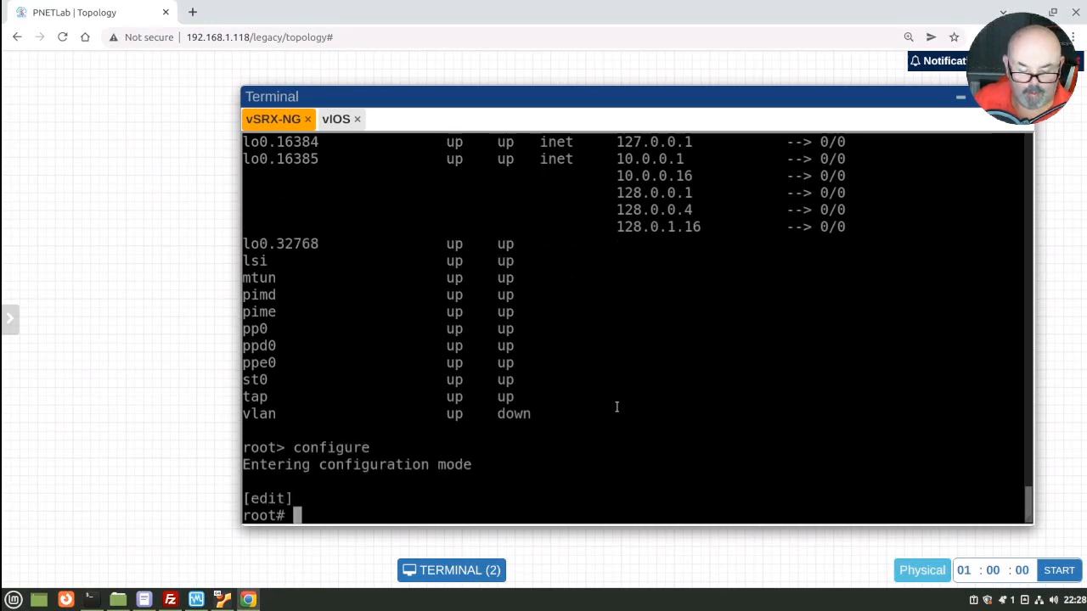
type("del")
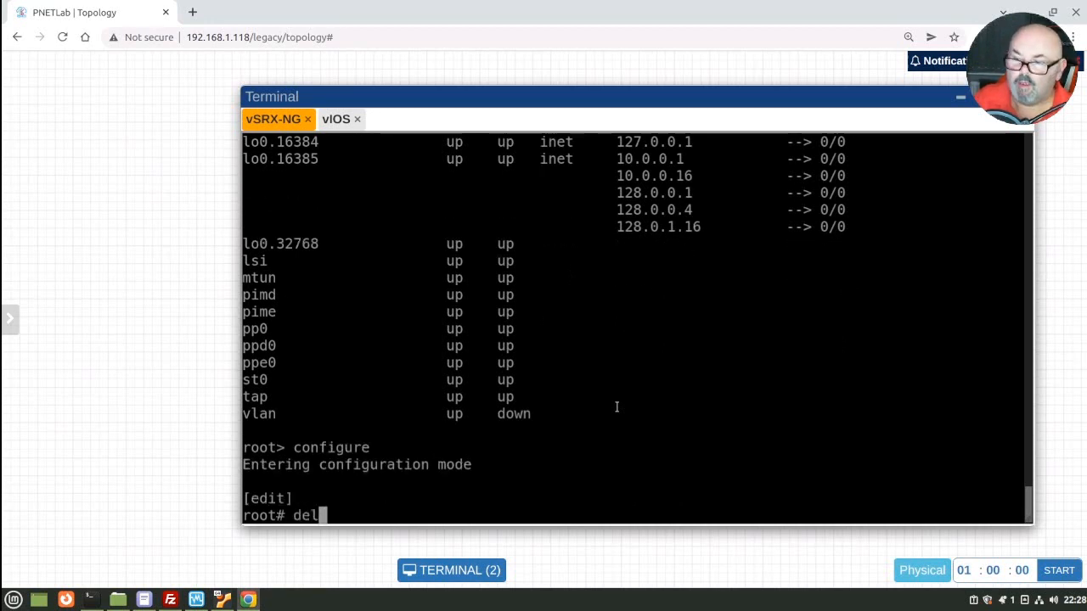
type("ete s")
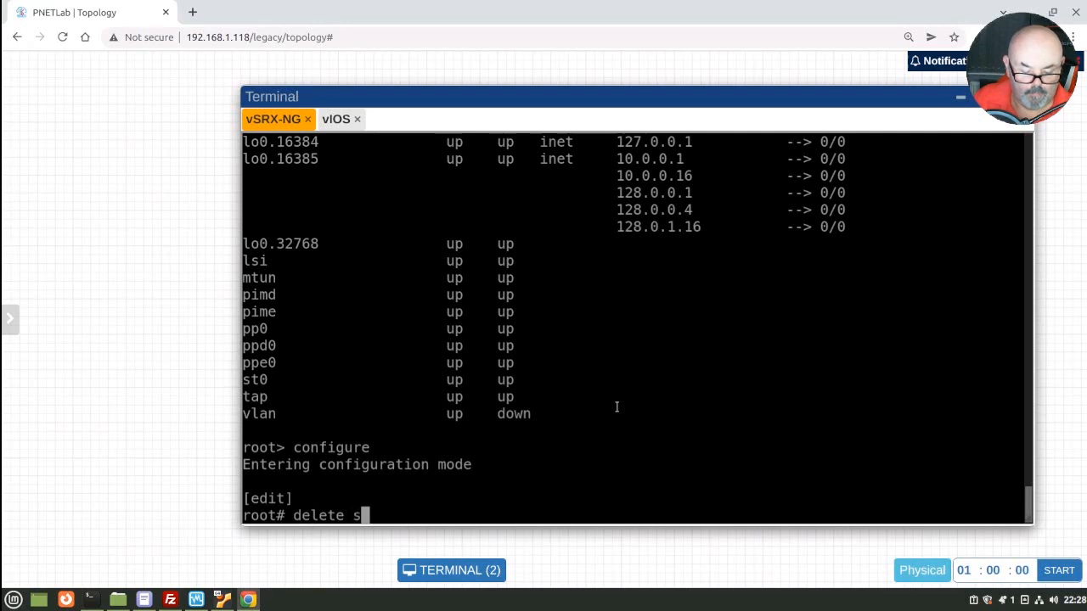
type("ecurity")
key("Return")
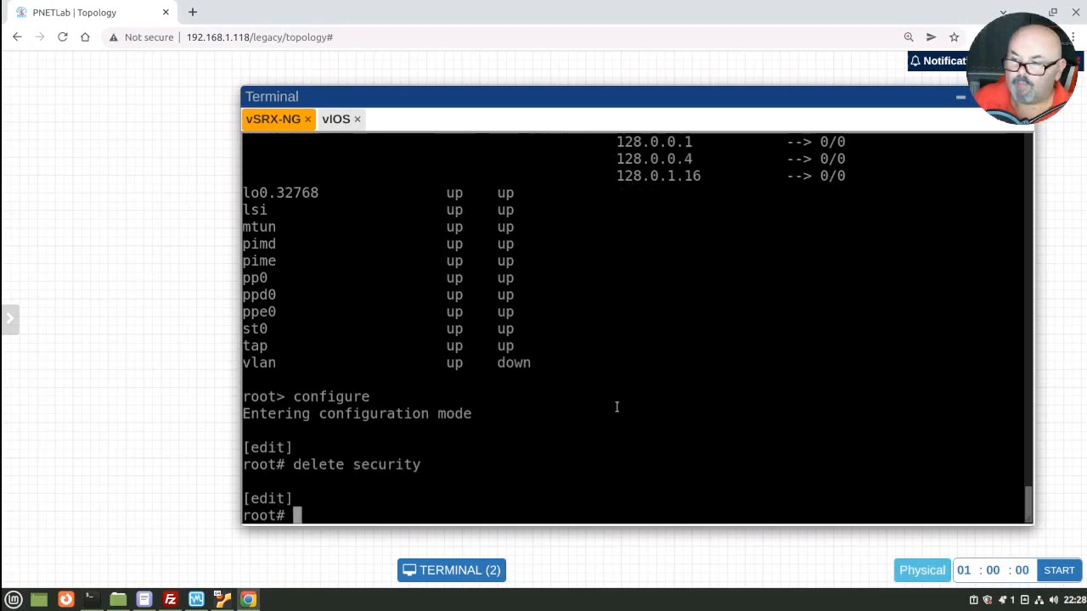
Step: Set security forwarding-options families inet6 and mpls to packet-based mode
type("set s")
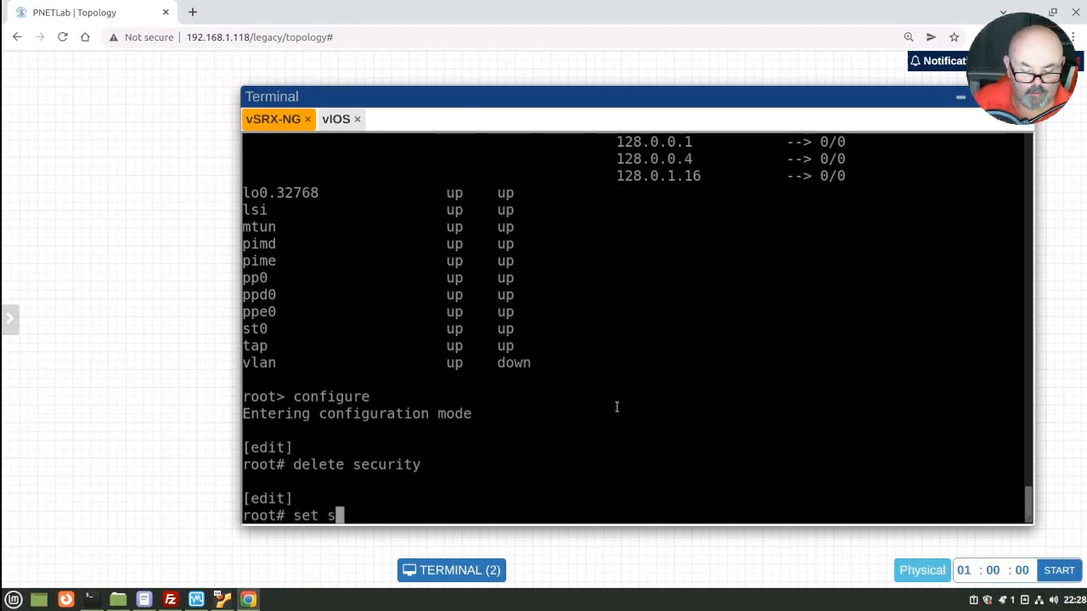
type("ecurity f")
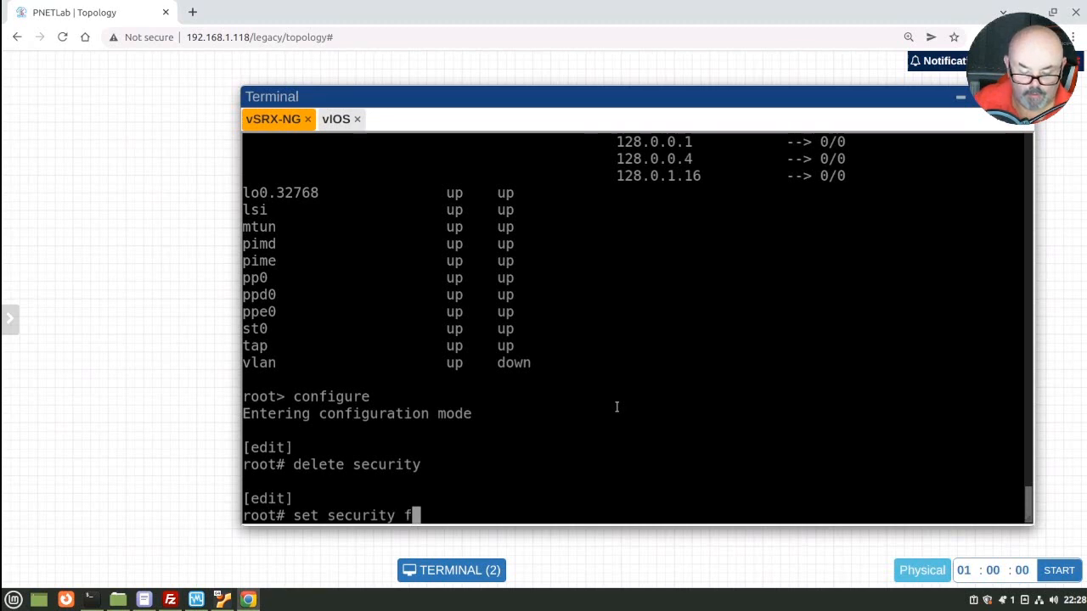
type("orwarding-options ")
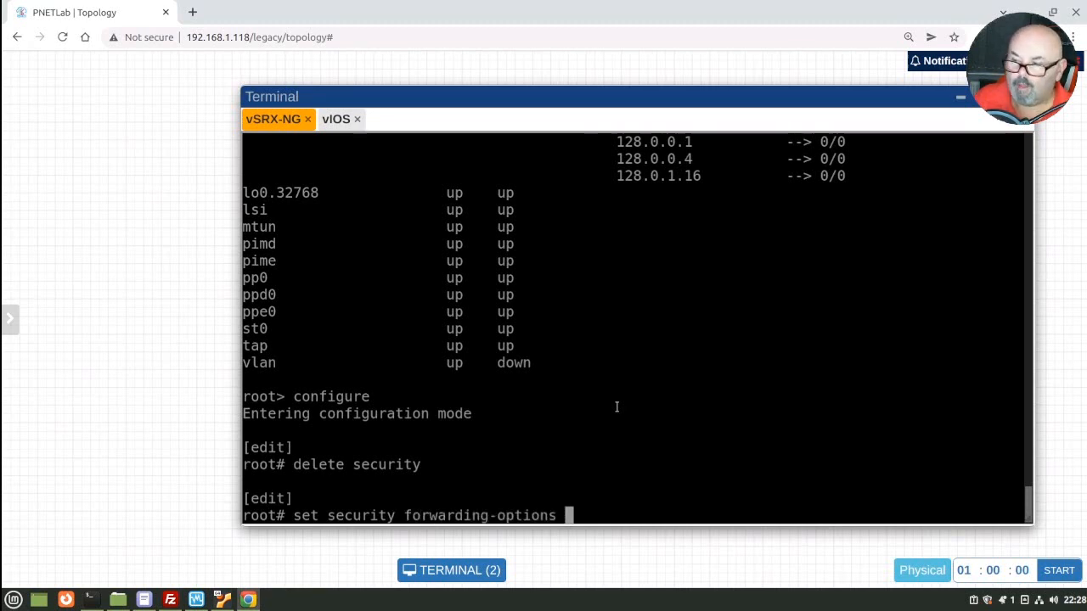
type("family ")
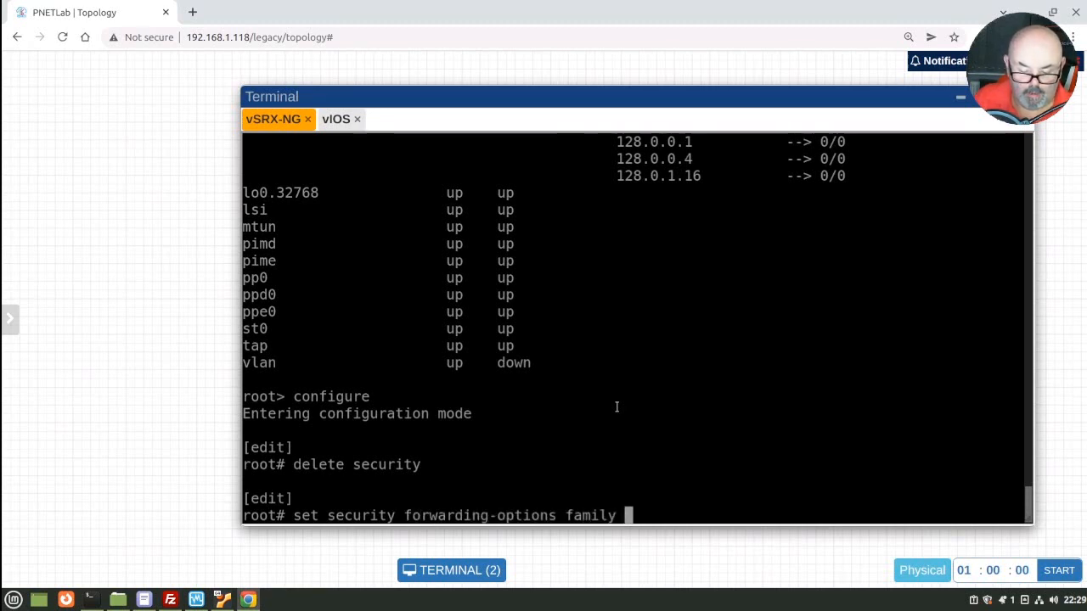
type("inet6 ")
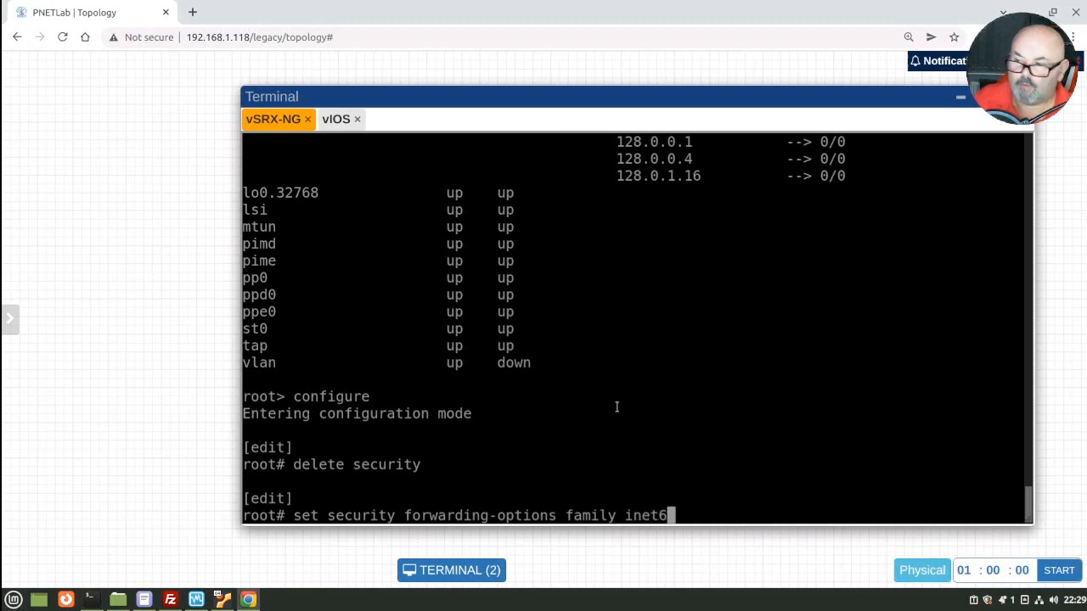
type("mode packet-based")
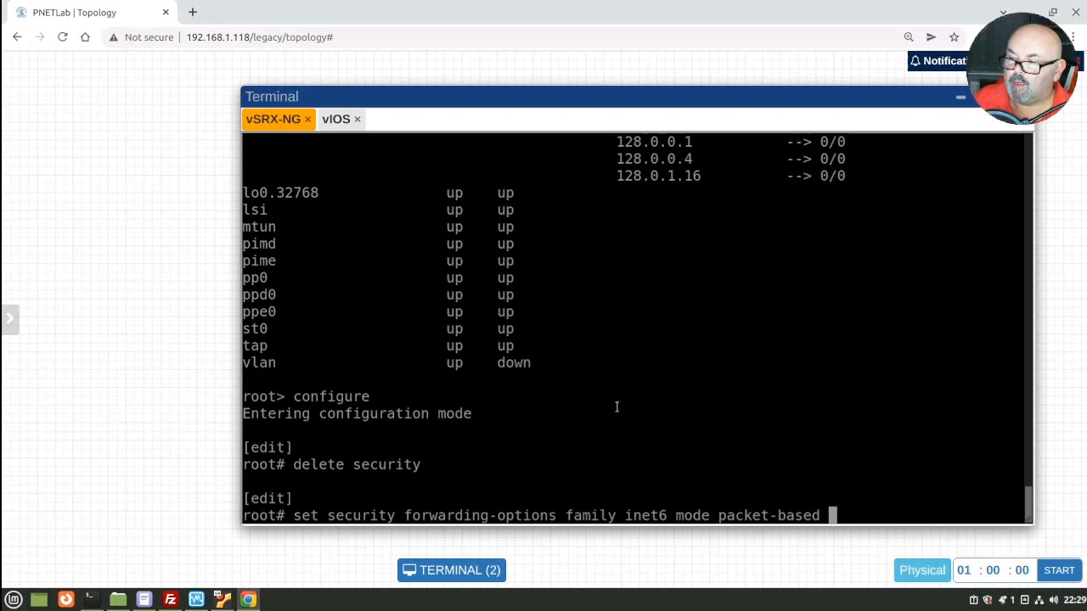
key("Return")
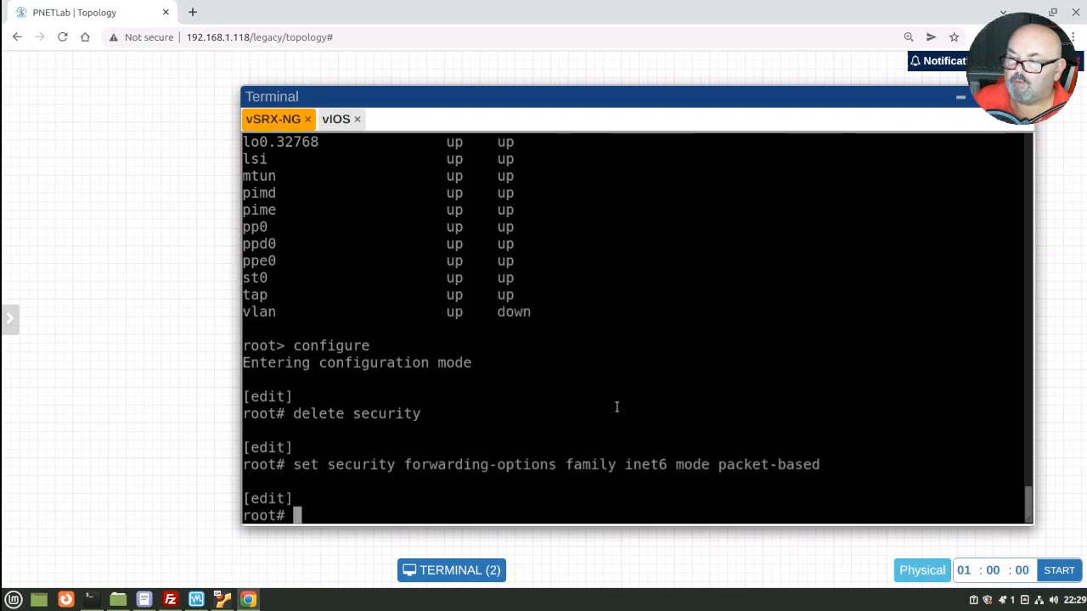
key("Up")
key("Left")
key("Left")
key("Left")
key("Left")
key("Left")
key("Left")
key("Left")
key("Left")
key("Left")
key("Left")
key("Left")
key("Left")
key("Left")
key("Left")
key("Left")
key("Left")
key("Left")
key("Left")
key("Left")
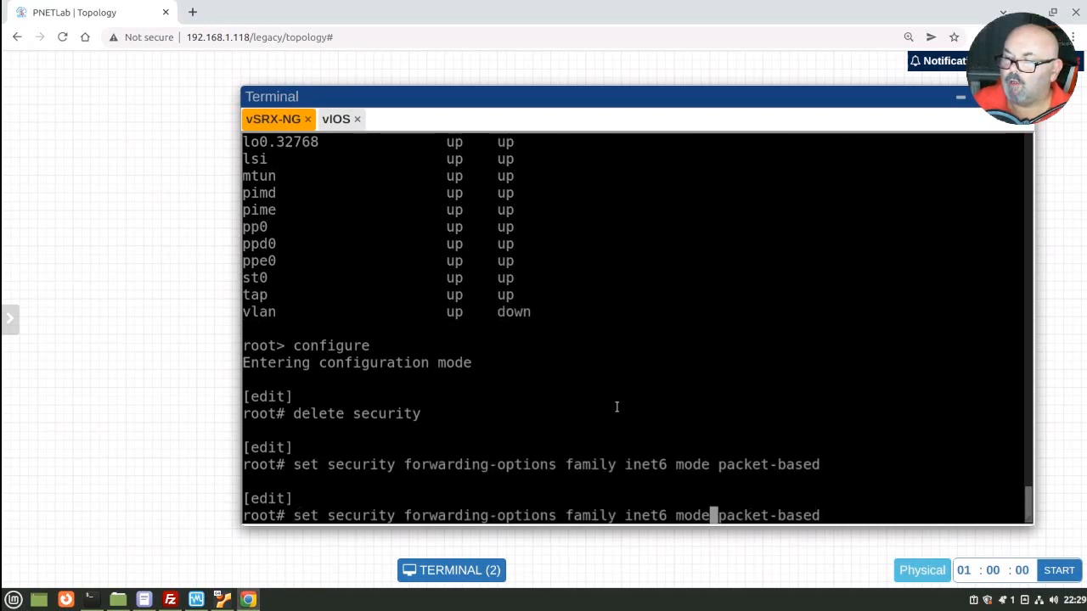
key("Right")
key("BackSpace")
key("BackSpace")
key("BackSpace")
key("BackSpace")
key("BackSpace")
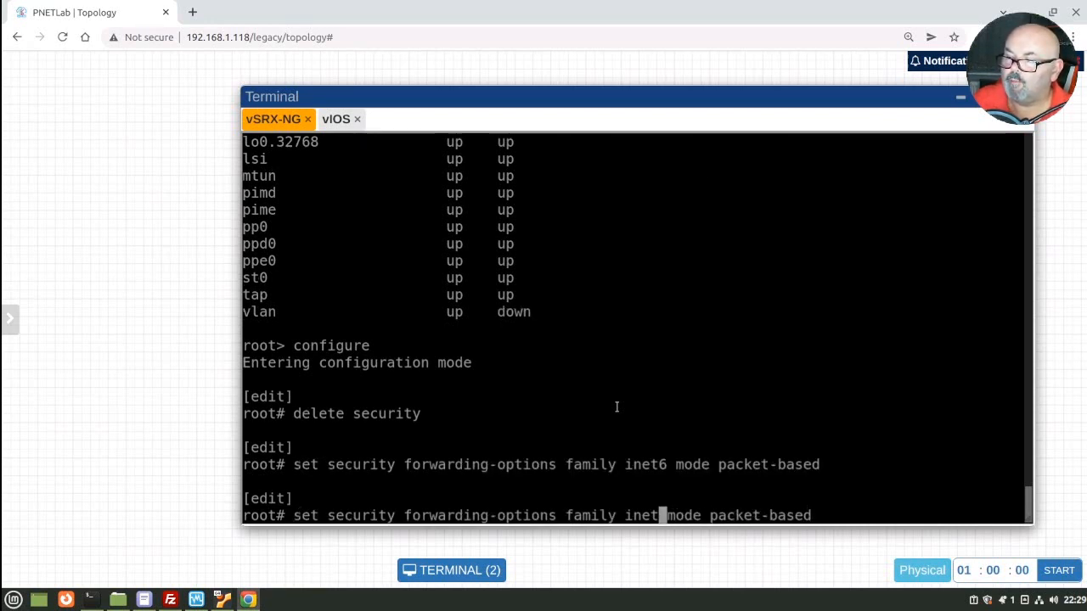
type("mpls")
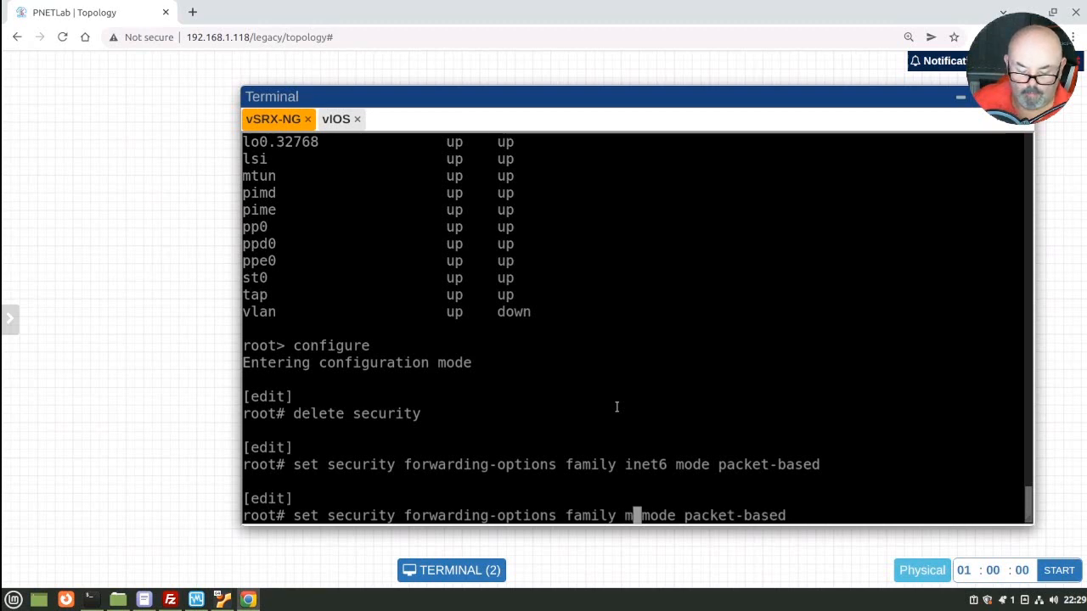
key("Return")
Step: Set the iso family to packet-based mode, then type the root-authentication plain-text-password command
key("Up")
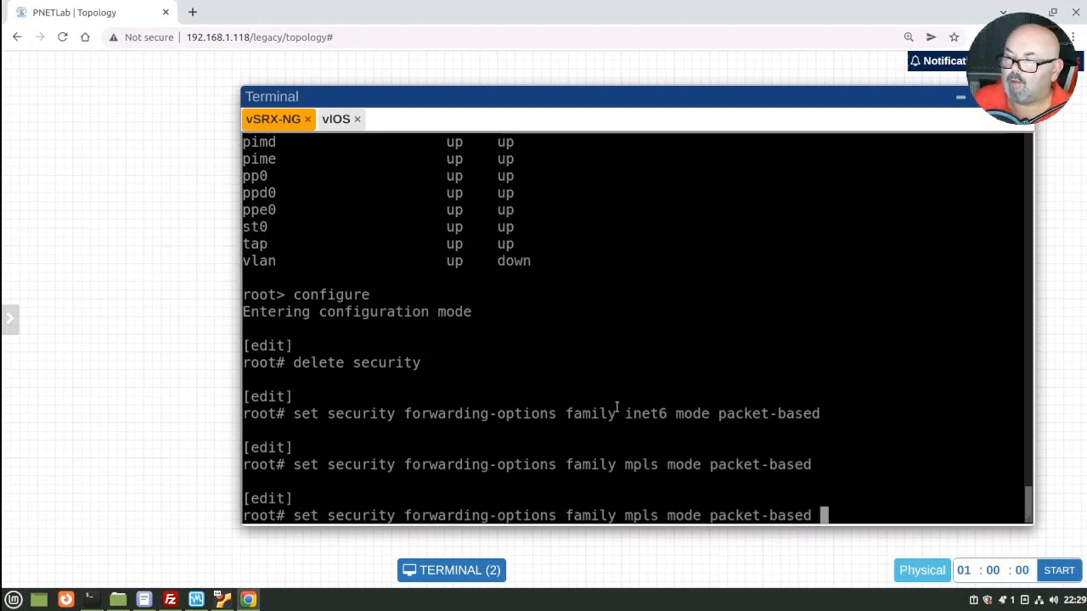
key("Left")
key("Left")
key("Left")
key("Left")
key("Left")
key("Left")
key("Left")
key("Left")
key("Left")
key("Left")
key("Left")
key("Left")
key("Left")
key("Left")
key("Left")
key("Left")
key("Left")
key("Left")
key("Left")
key("Left")
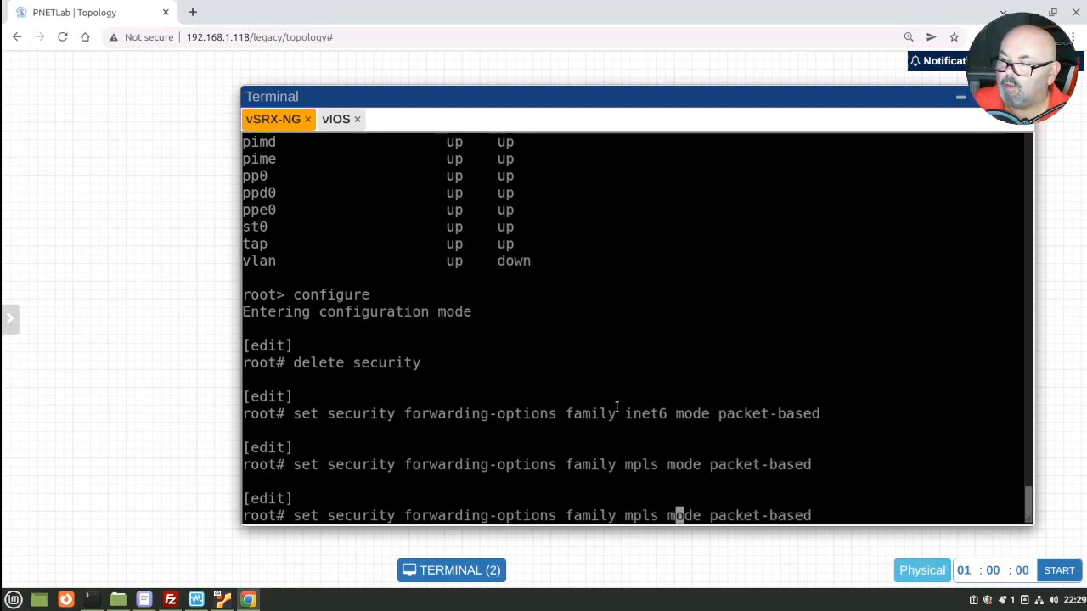
key("Right")
key("BackSpace")
key("BackSpace")
key("BackSpace")
key("BackSpace")
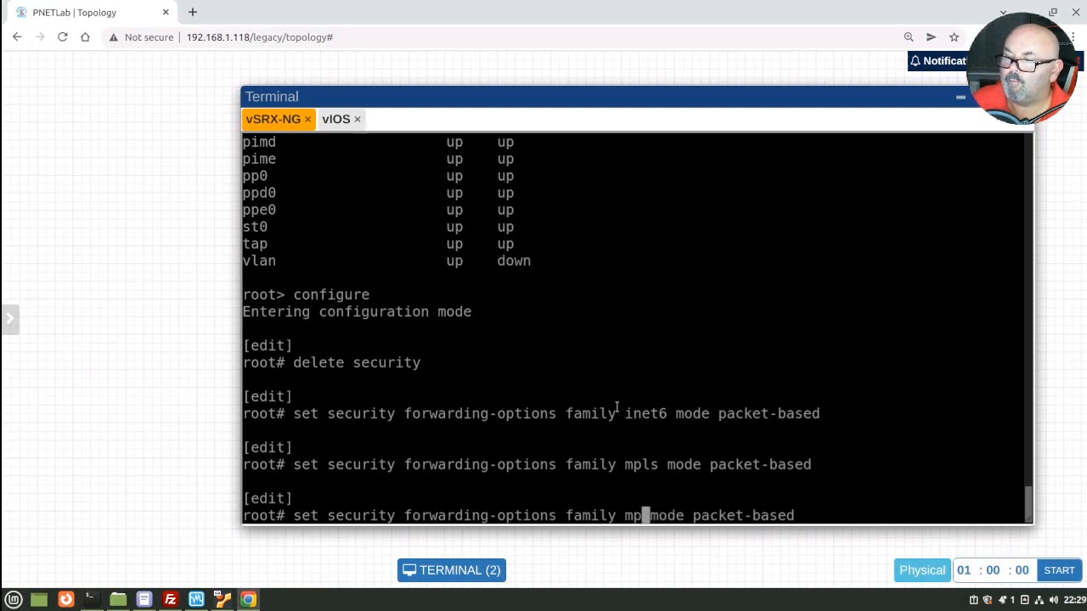
type("iso")
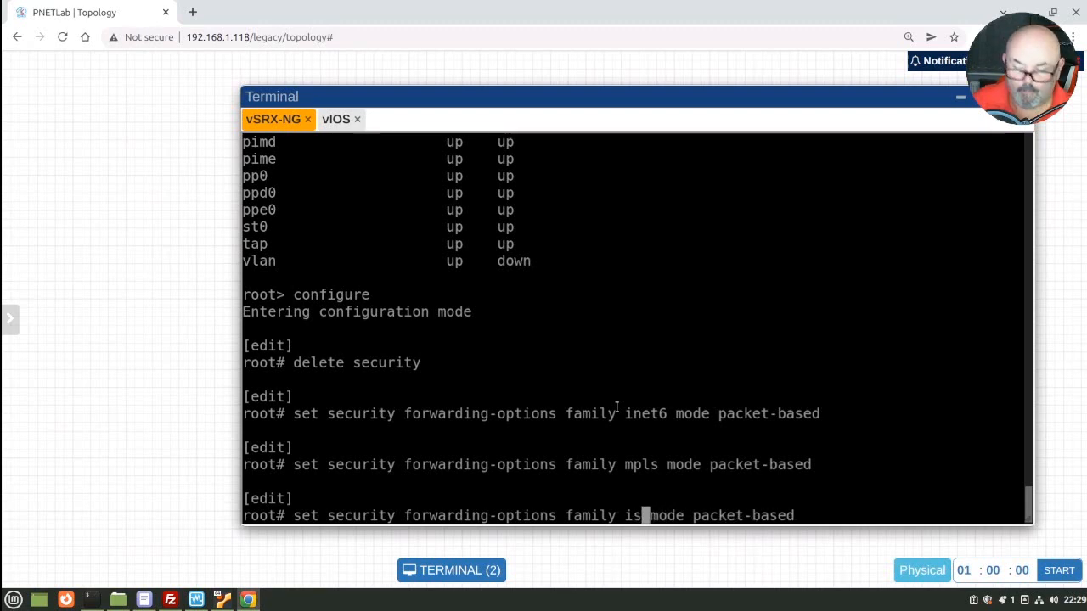
key("Return")
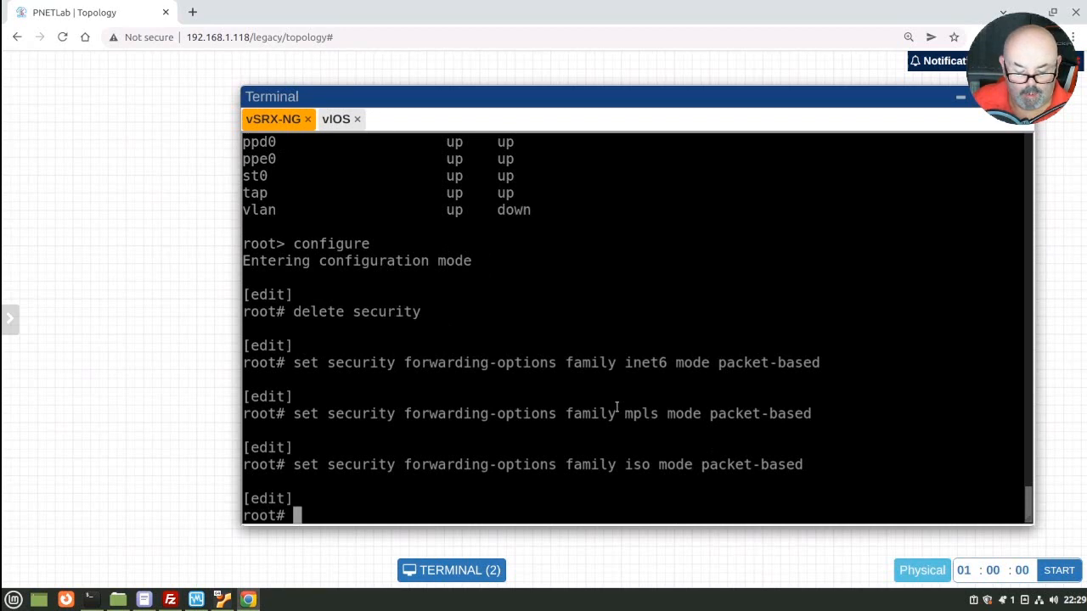
type("set syst")
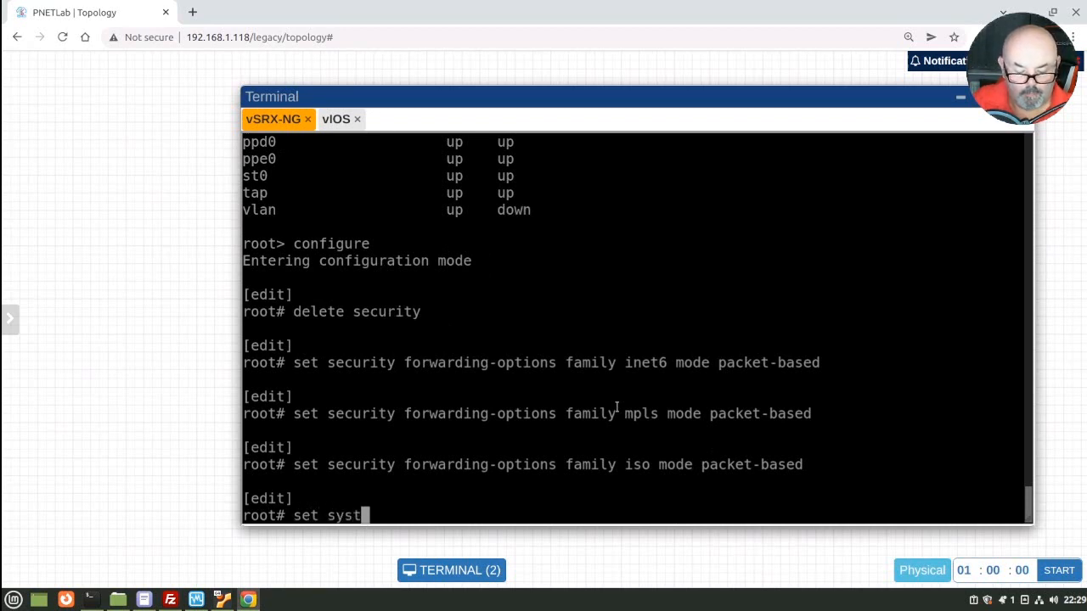
type("em root-authentication ")
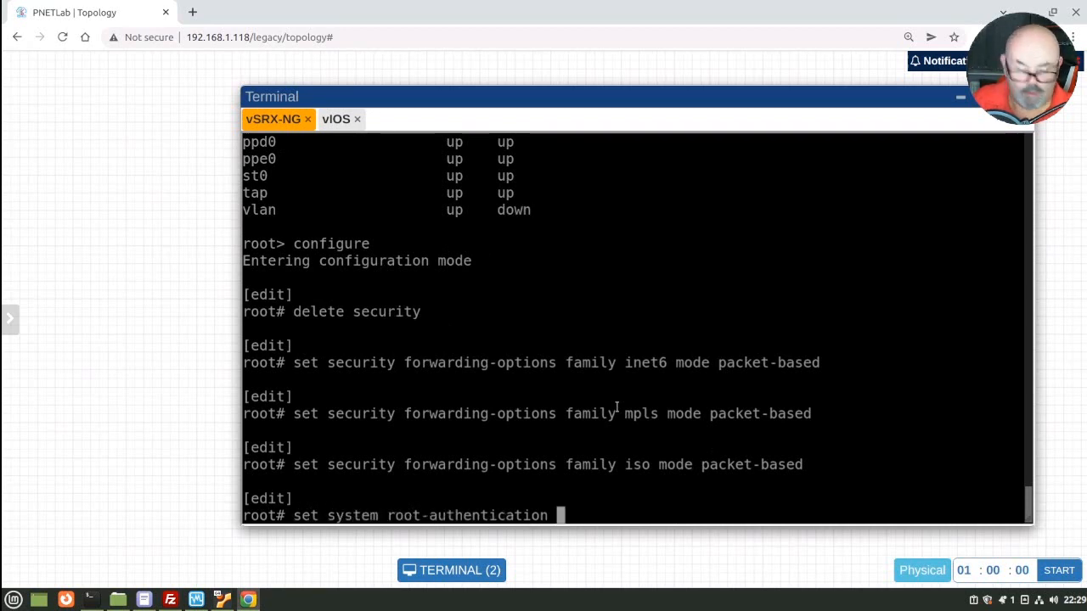
type("plain-text-password")
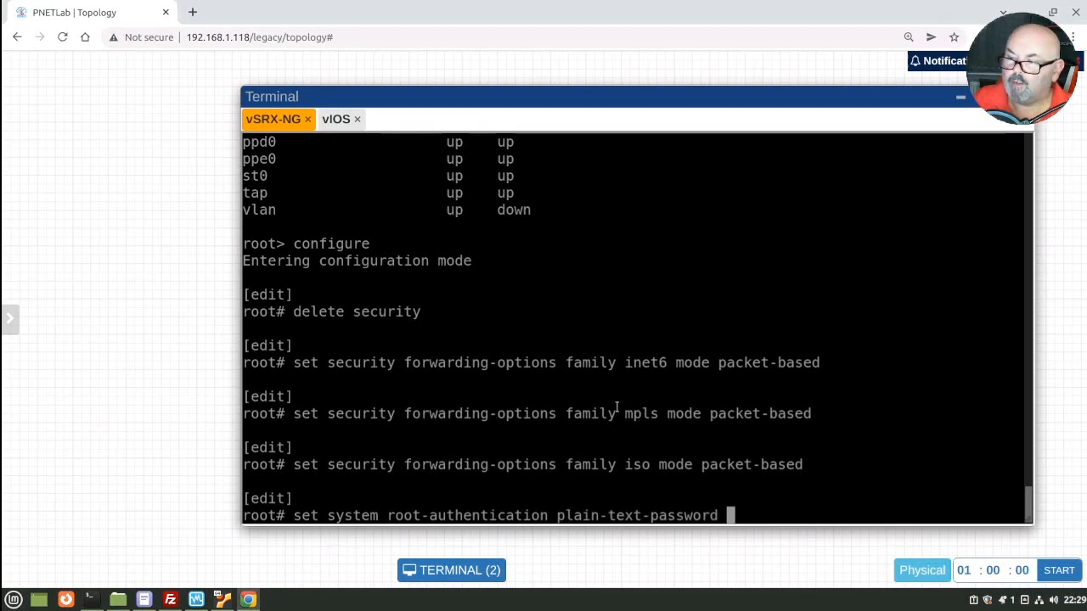
Step: Enter and confirm a new root password, then commit until 'commit complete' appears
key("Return")
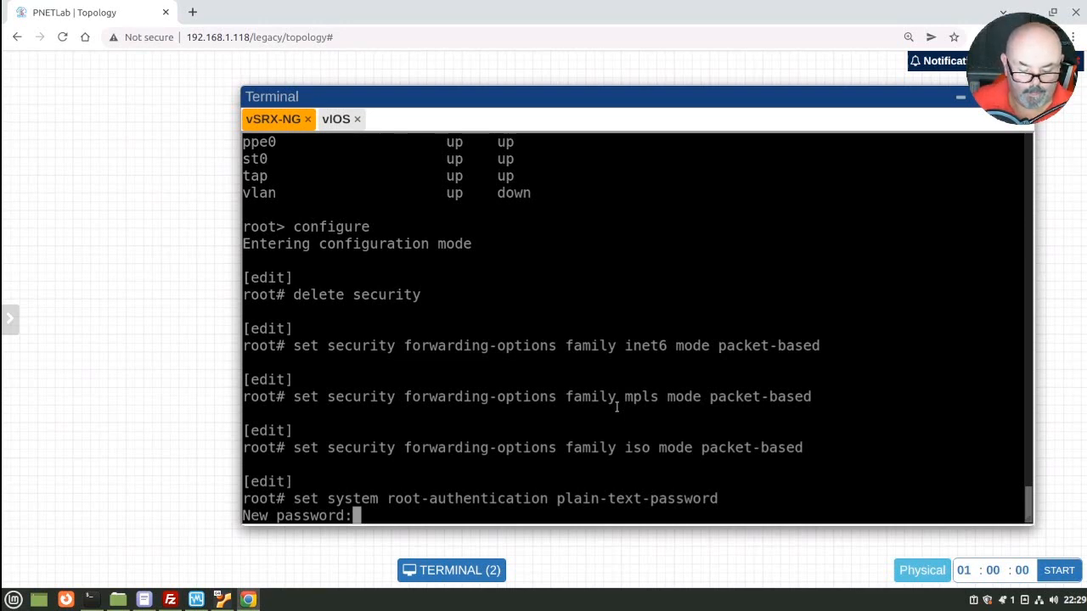
key("Return")
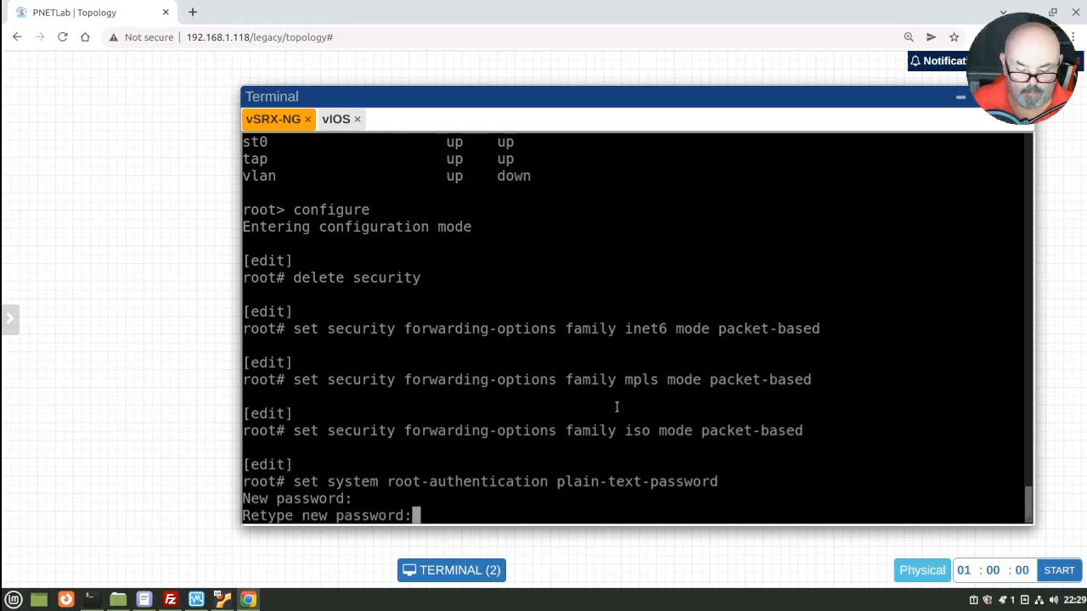
key("Return")
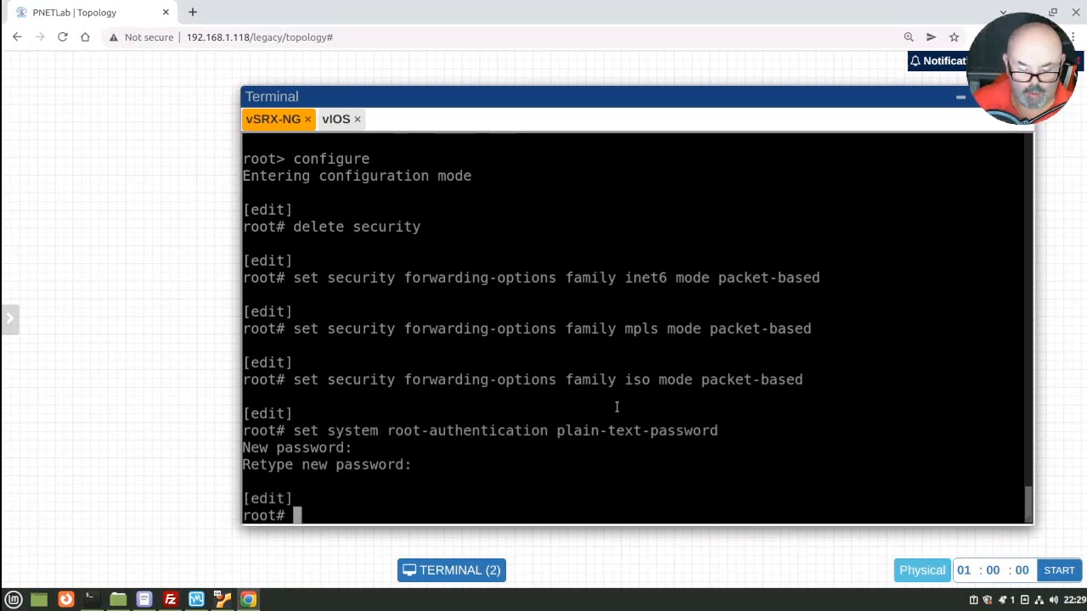
type("commi")
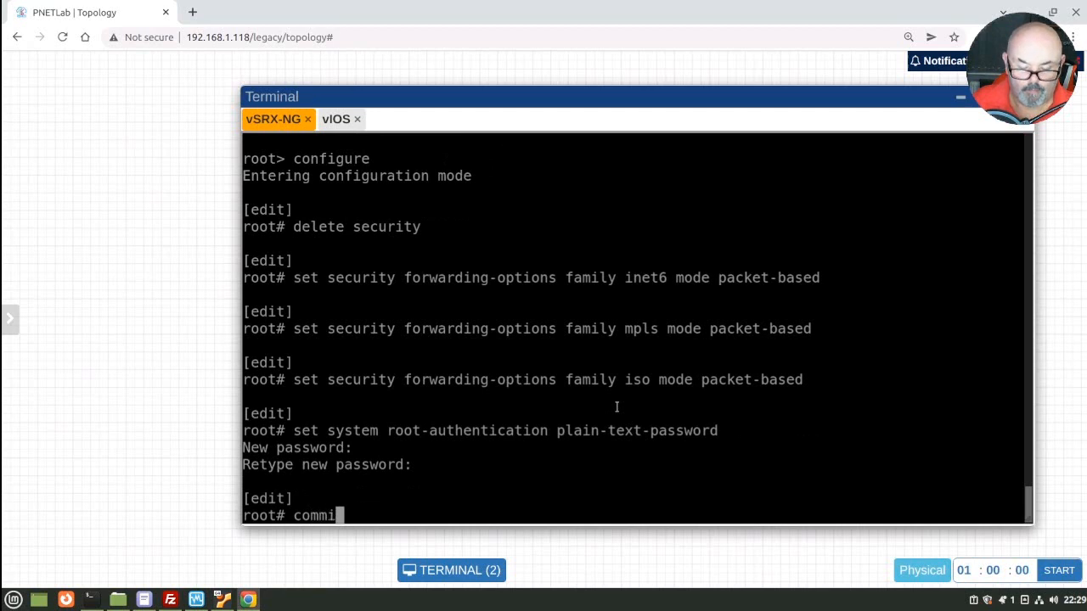
type("t")
key("Return")
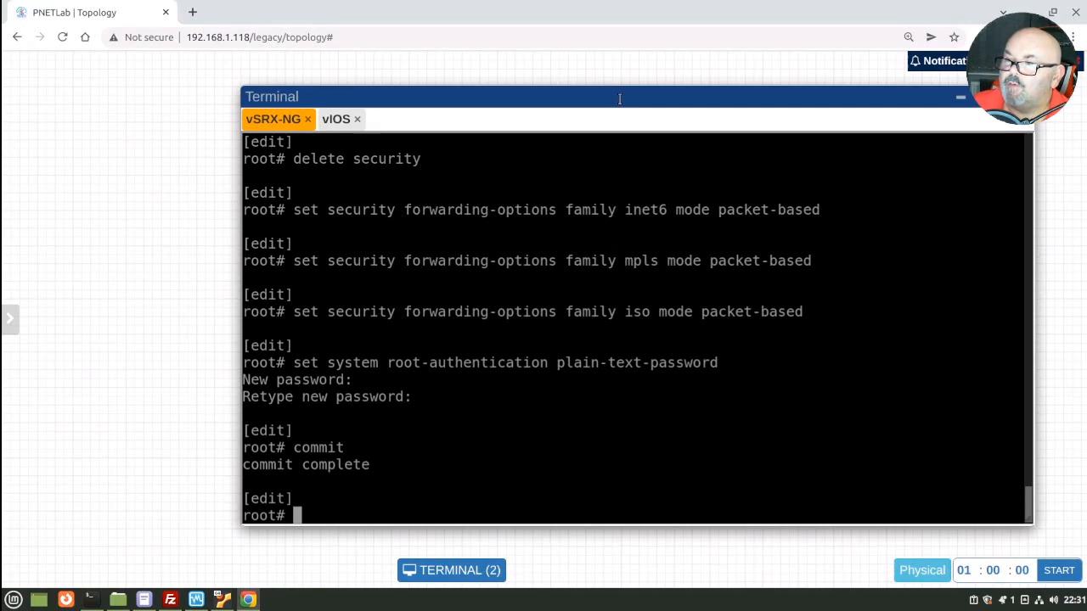
Step: Reposition the console and query 'set interfaces ge-0/0/0 unit 0 family ?' for available families
left_click_drag(620, 98, 587, 115)
left_click_drag(524, 284, 548, 276)
left_click(551, 277)
left_click_drag(612, 110, 579, 94)
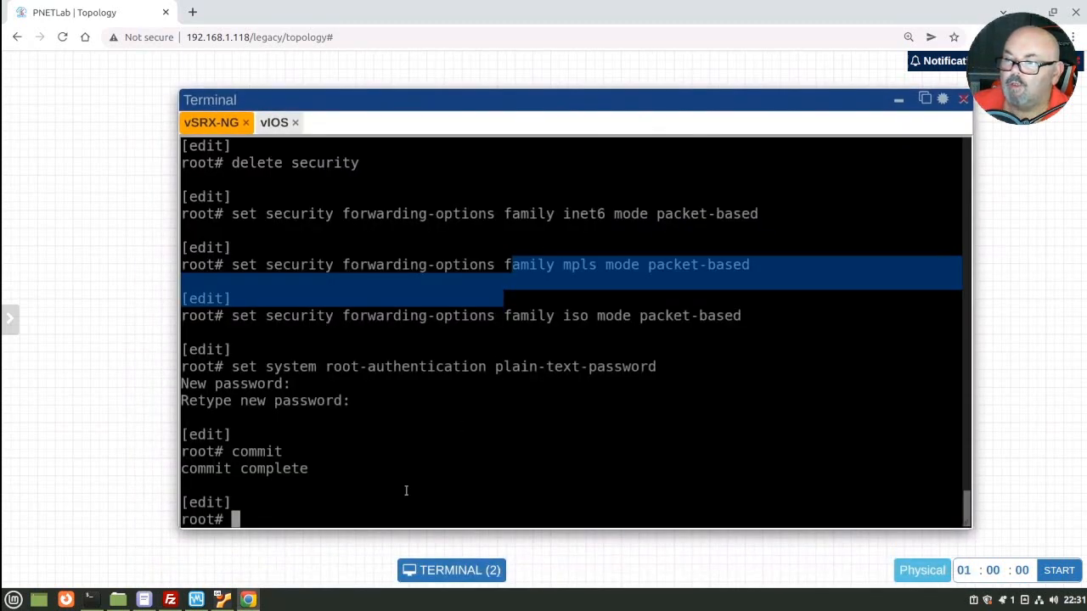
type("set int")
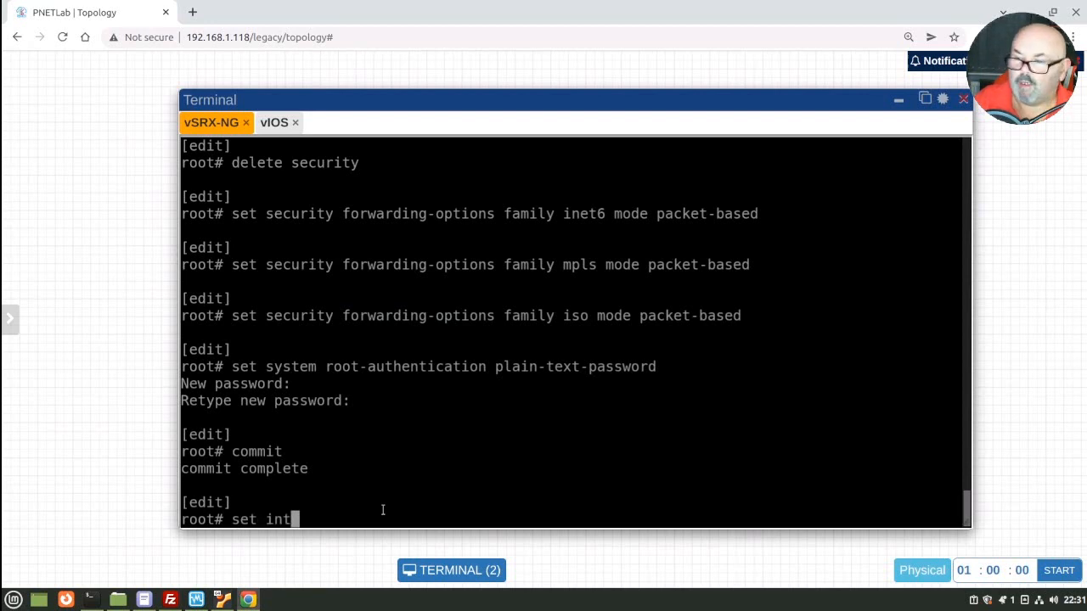
key("Tab")
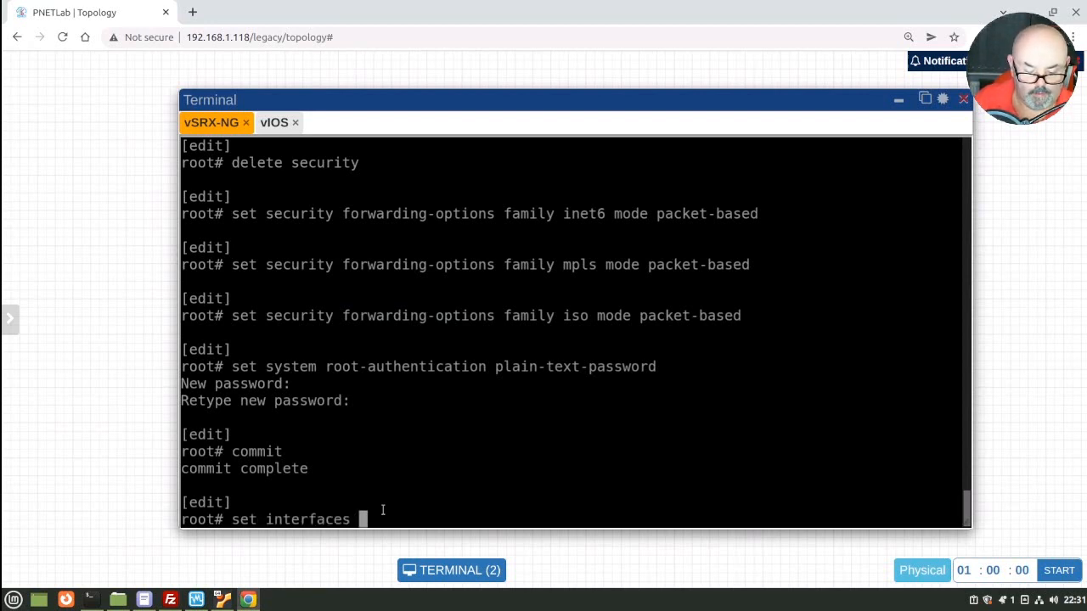
type("ge-0")
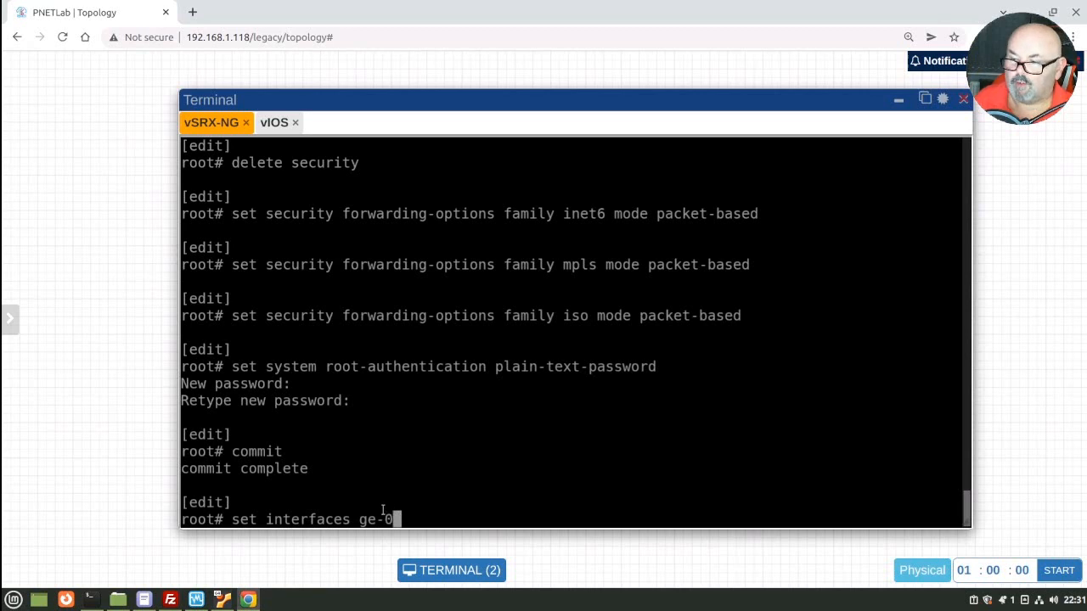
type("/0/0 un")
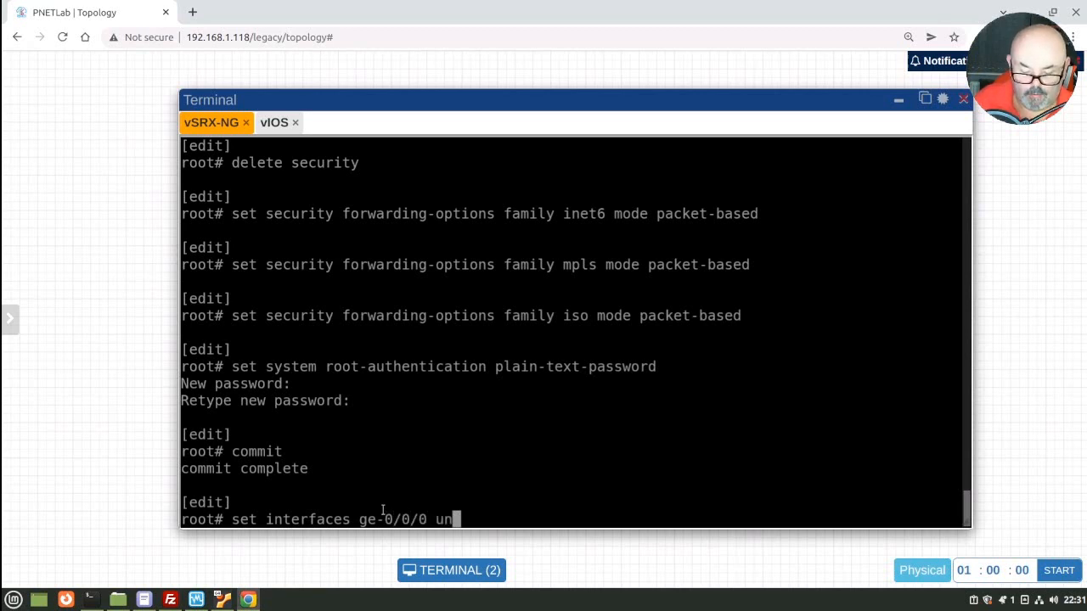
type("it fam")
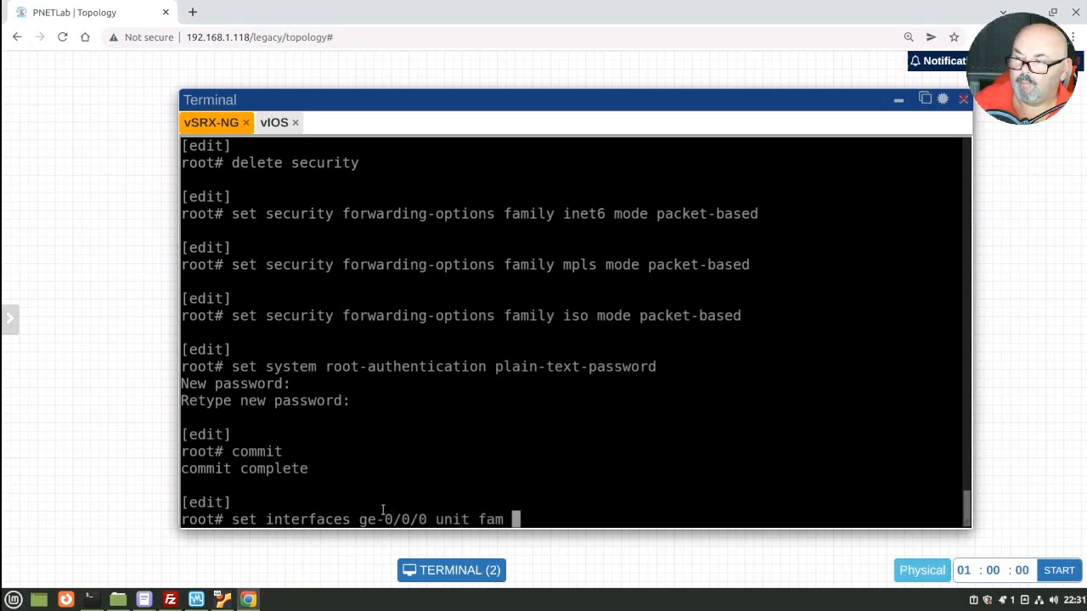
key("BackSpace")
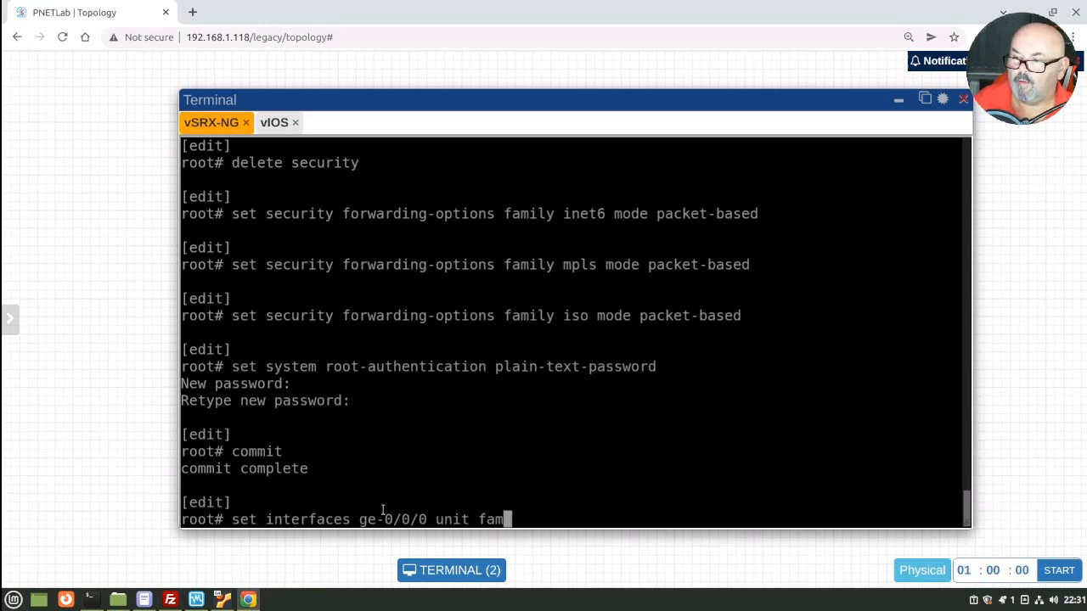
key("BackSpace")
key("BackSpace")
key("BackSpace")
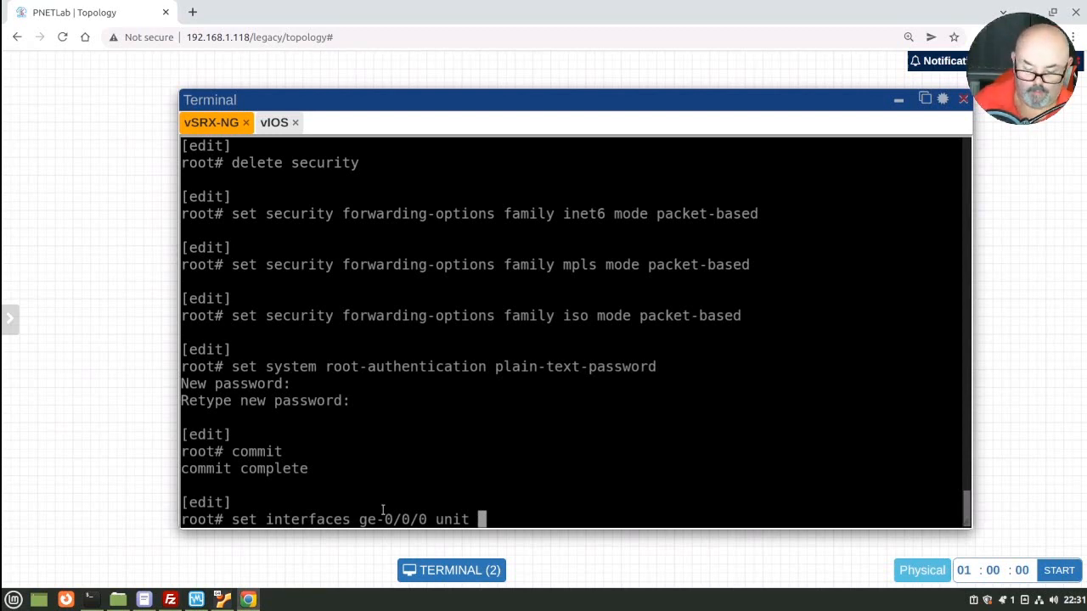
type("0 family ")
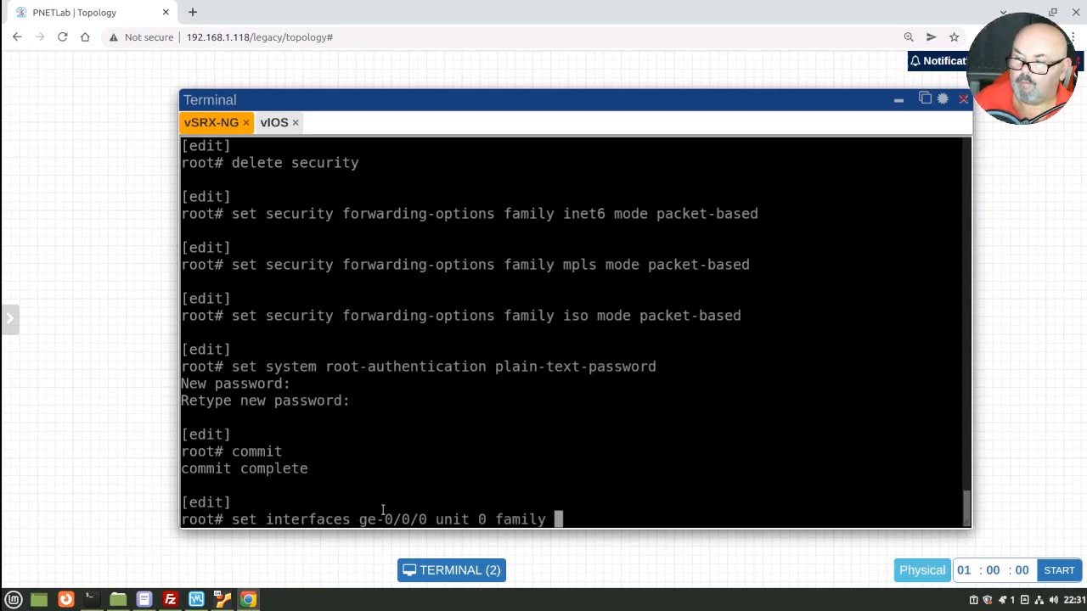
type("?")
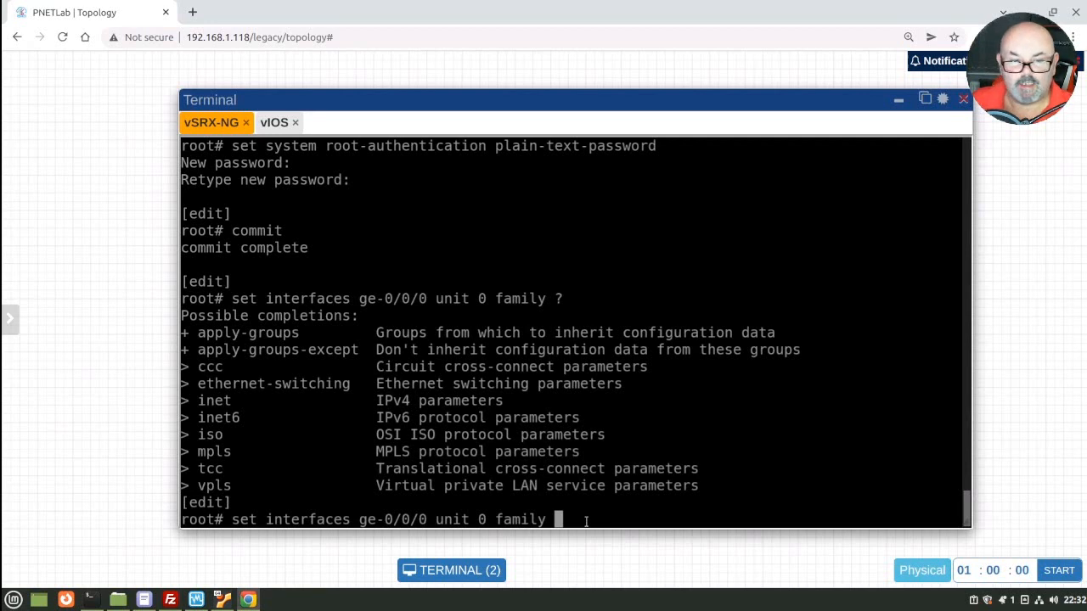
Step: Give ge-0/0/0 unit 0 inet address 100.100.100.1/24, then commit and-quit
type("inet ")
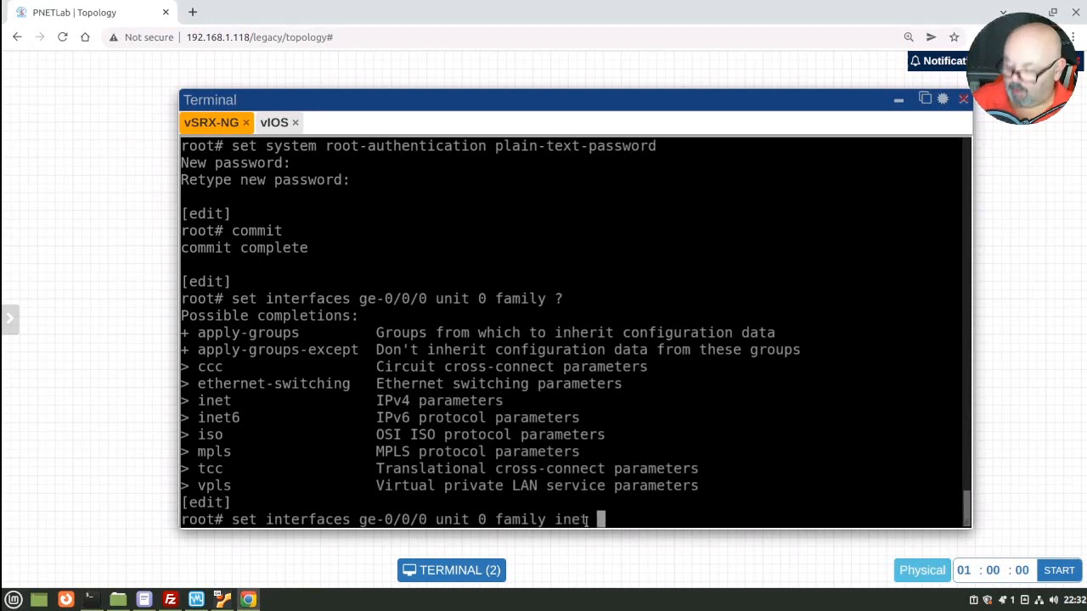
type("1")
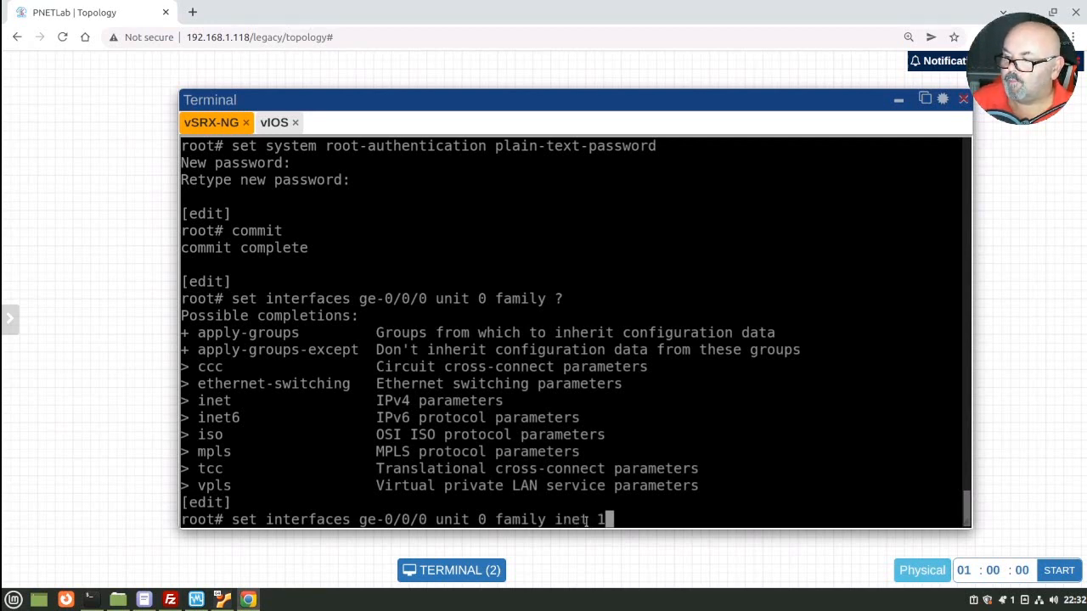
type("00.100.100.1")
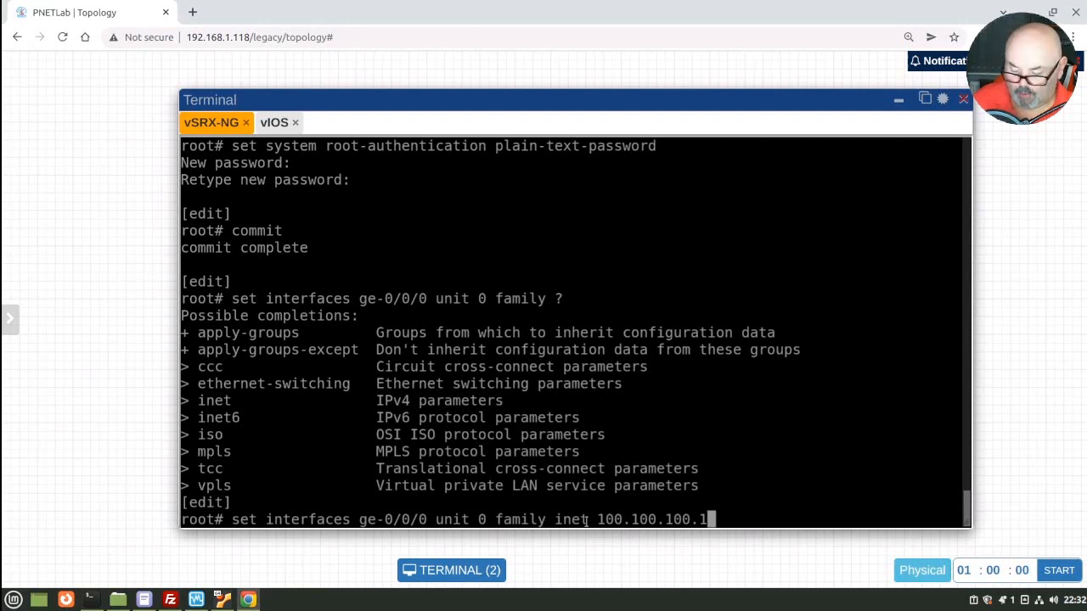
type("/24")
key("Return")
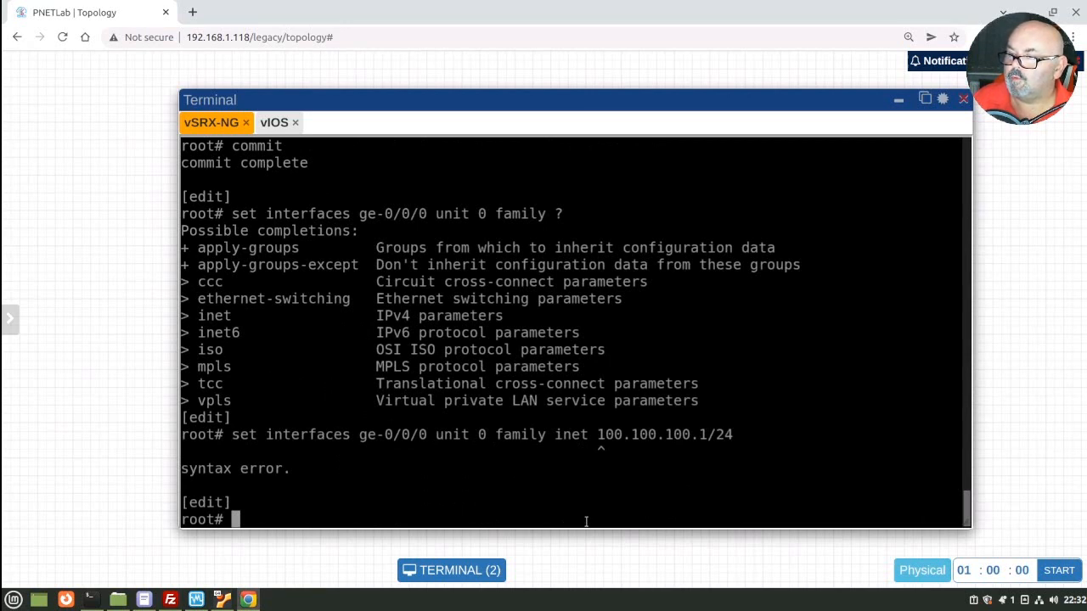
key("Up")
key("Left")
key("Left")
key("Left")
key("Left")
key("Left")
key("Left")
key("Left")
key("Left")
key("Left")
key("Left")
key("Left")
key("Left")
key("Left")
key("Left")
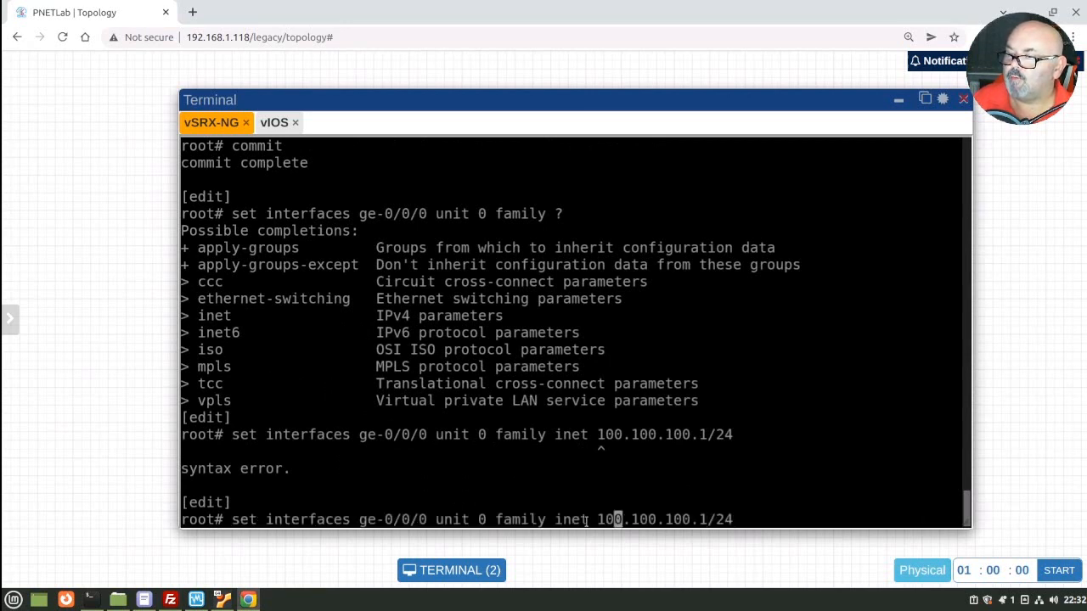
key("Left")
key("Left")
type("address")
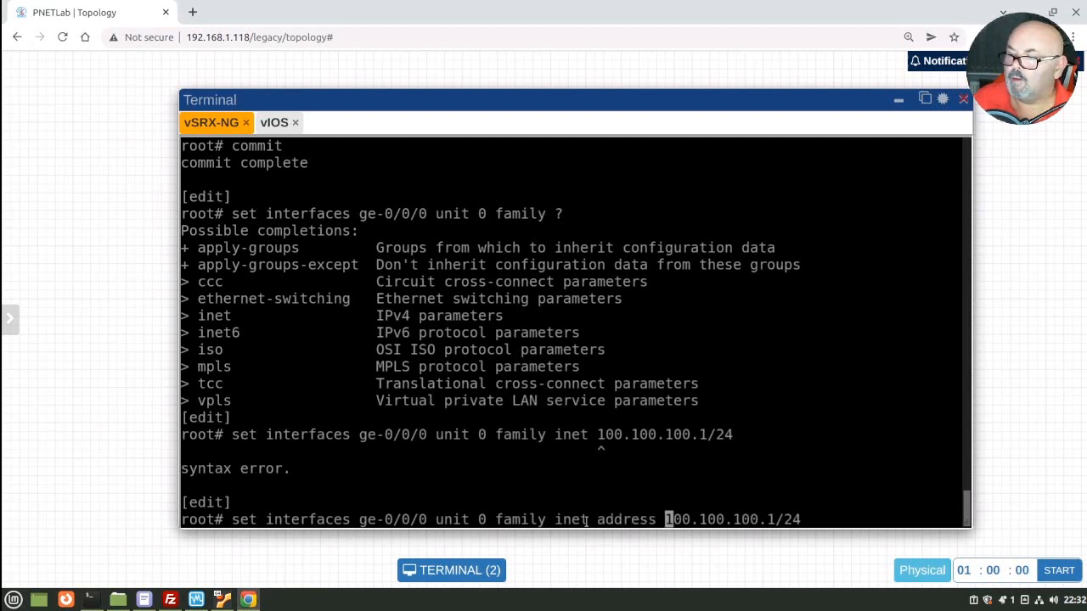
key("Return")
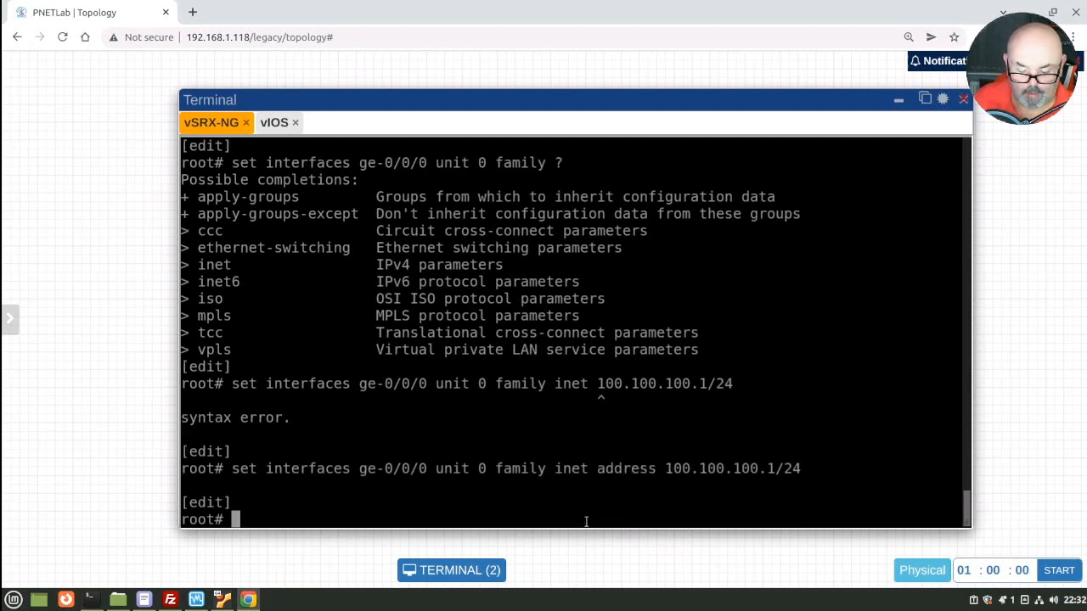
type("comm")
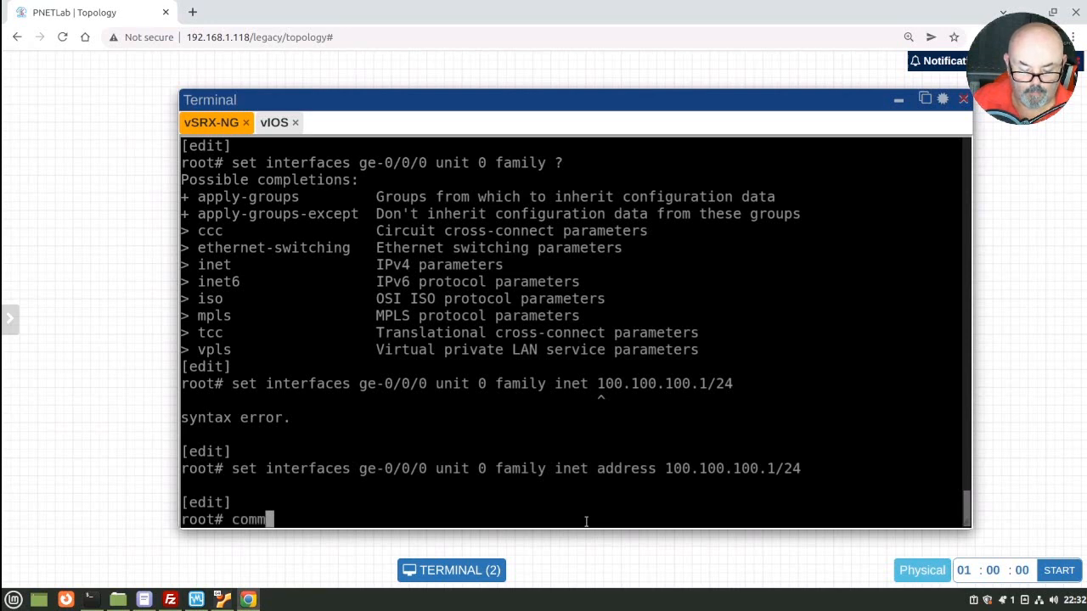
type("it and-quit")
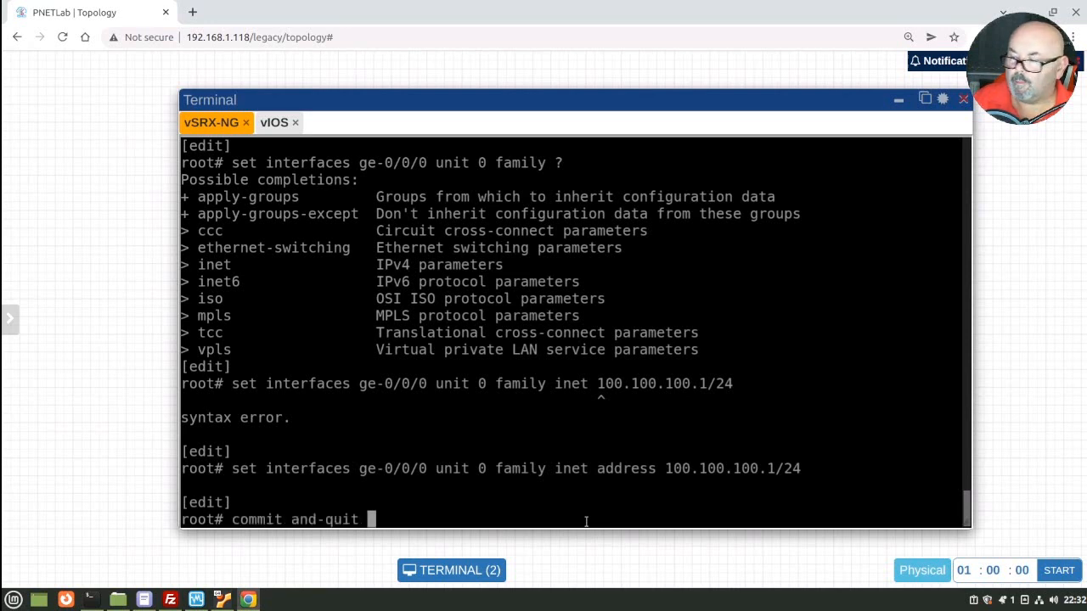
key("Return")
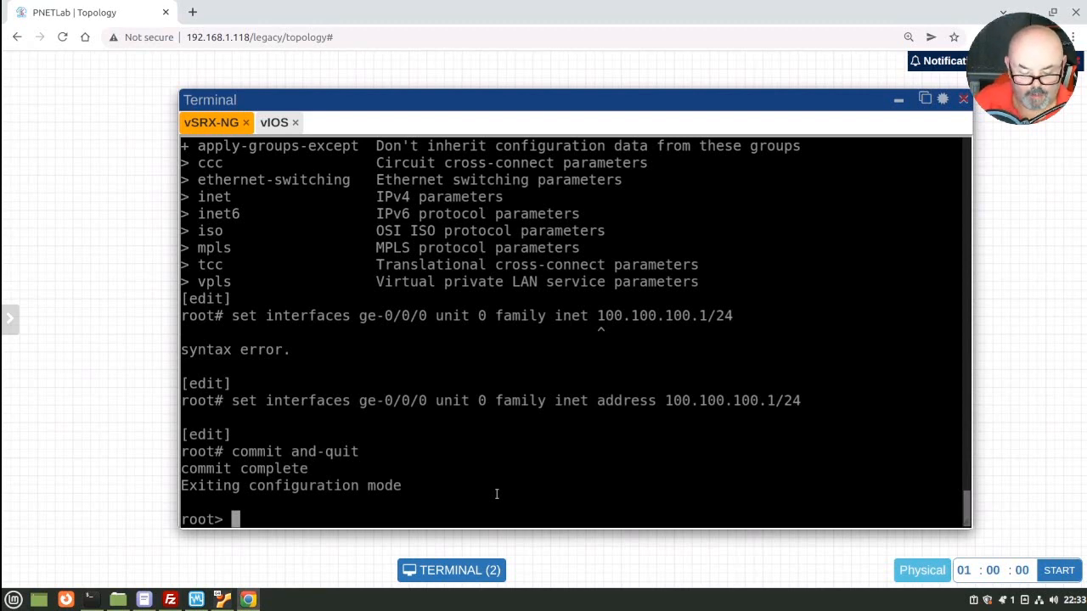
Step: Show the route table, then ping 100.100.100.2 and stop it to see 0% loss
type("sh")
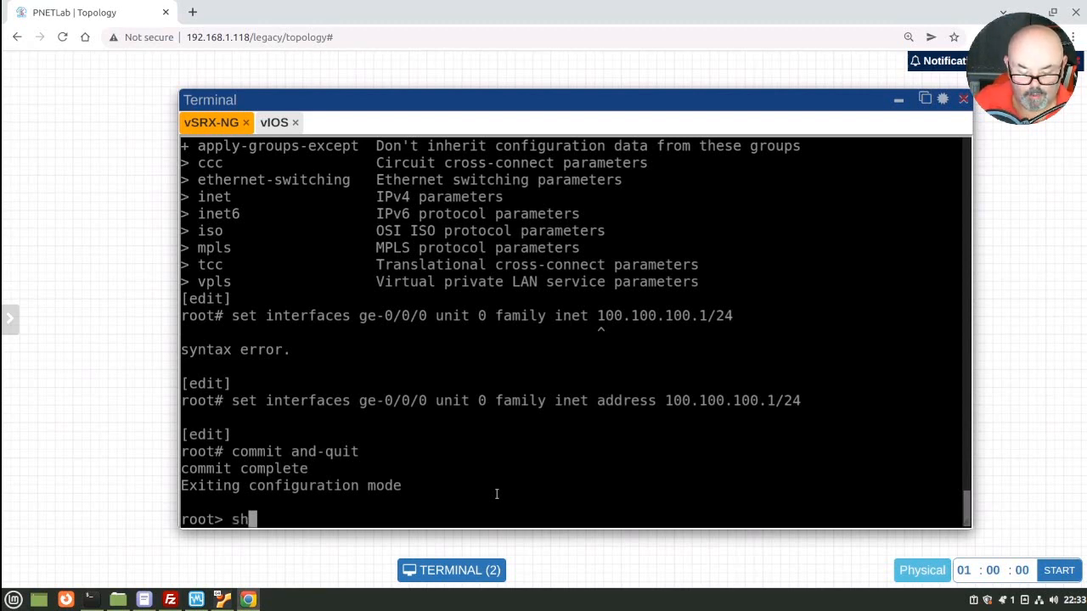
type("ow rout")
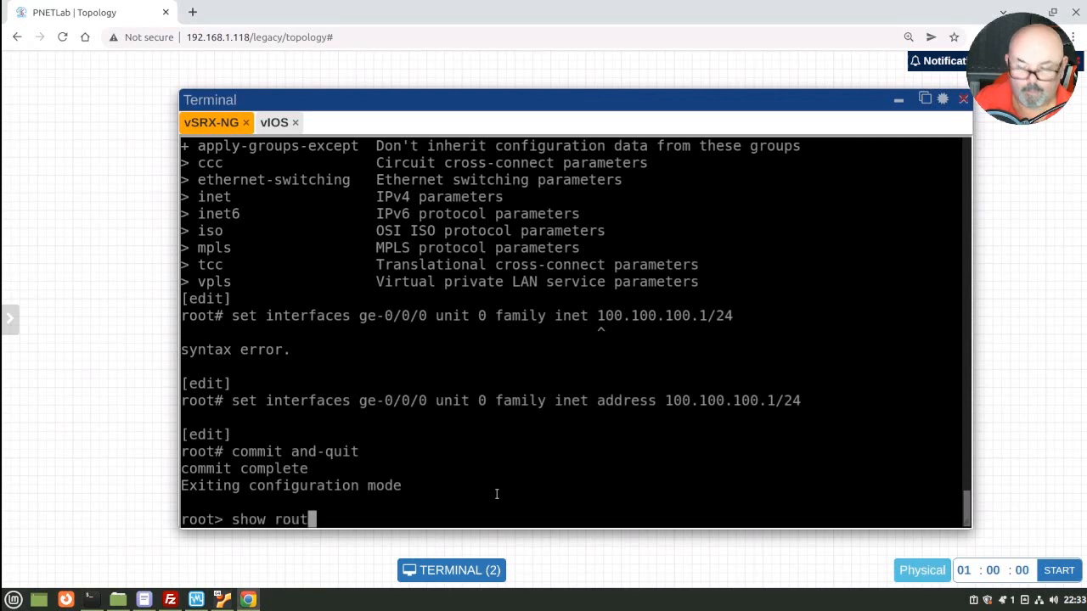
type("e")
key("Return")
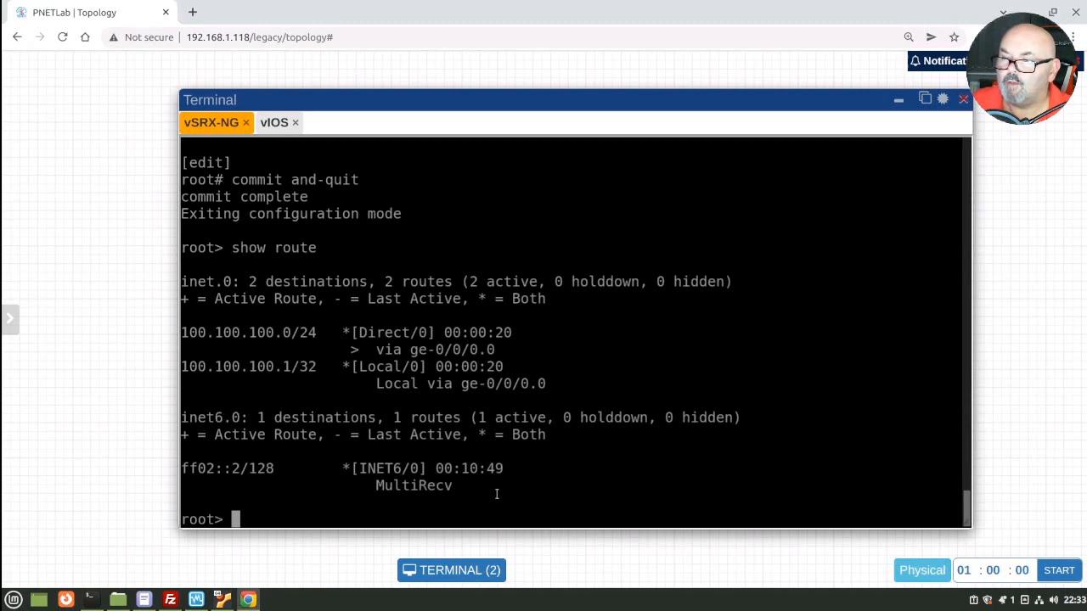
type("pi")
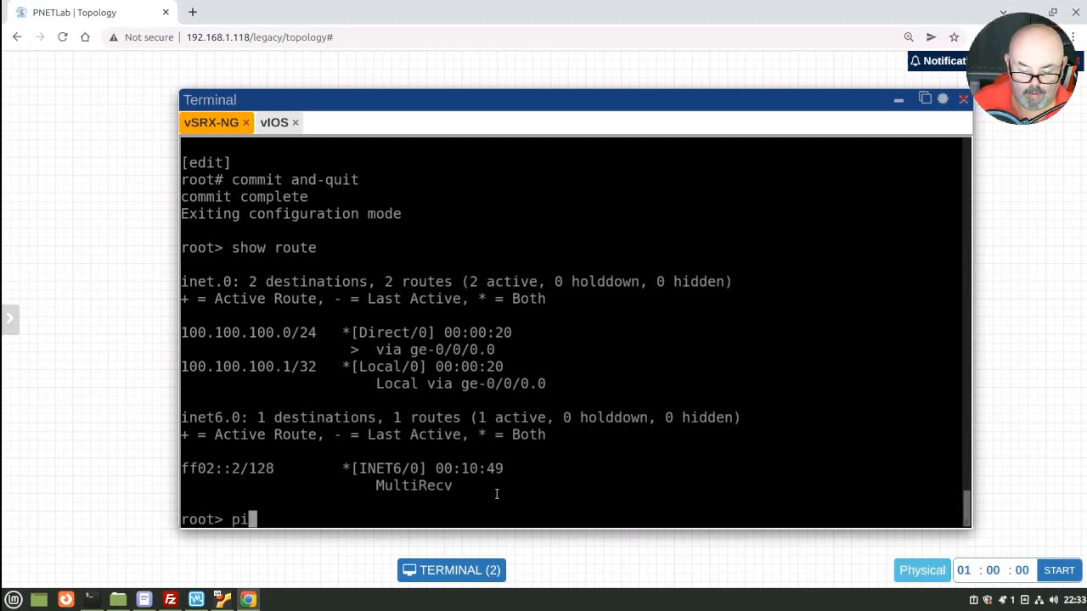
type("ng 100.10")
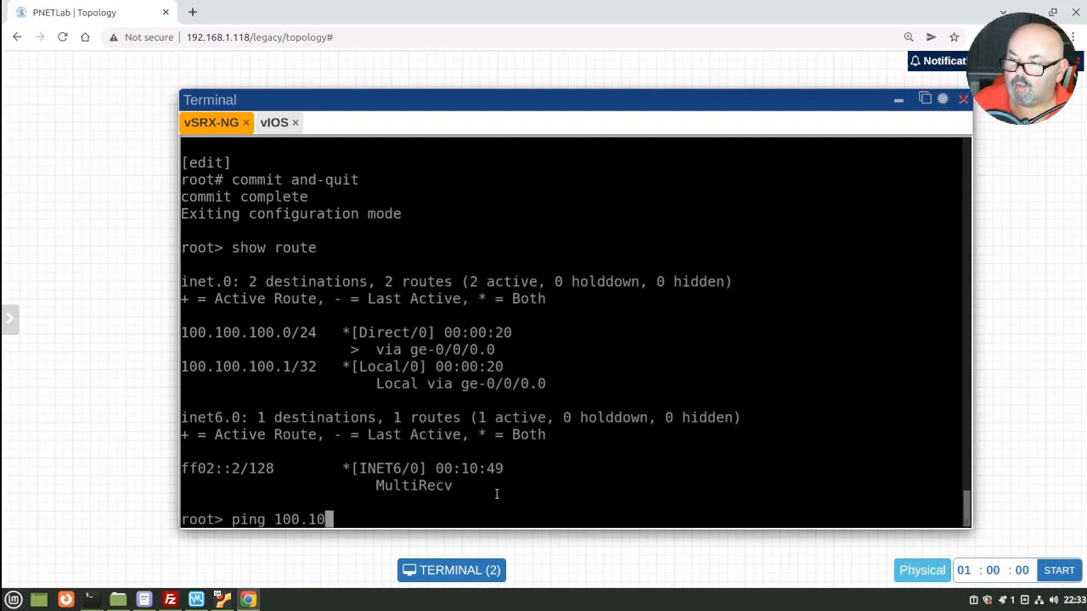
type("0.100.2")
key("Return")
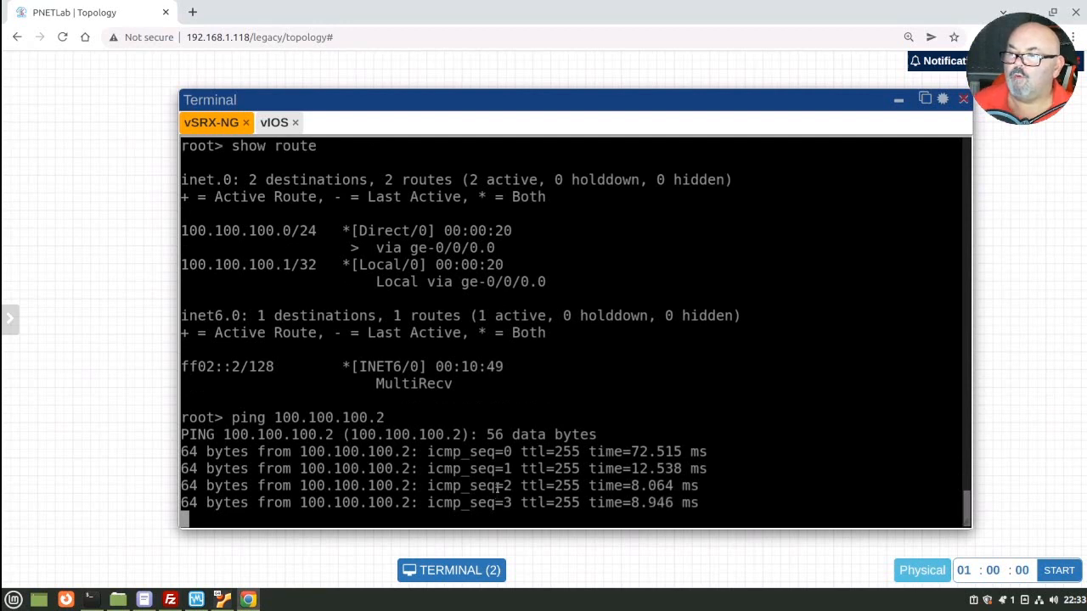
key("ctrl+c")
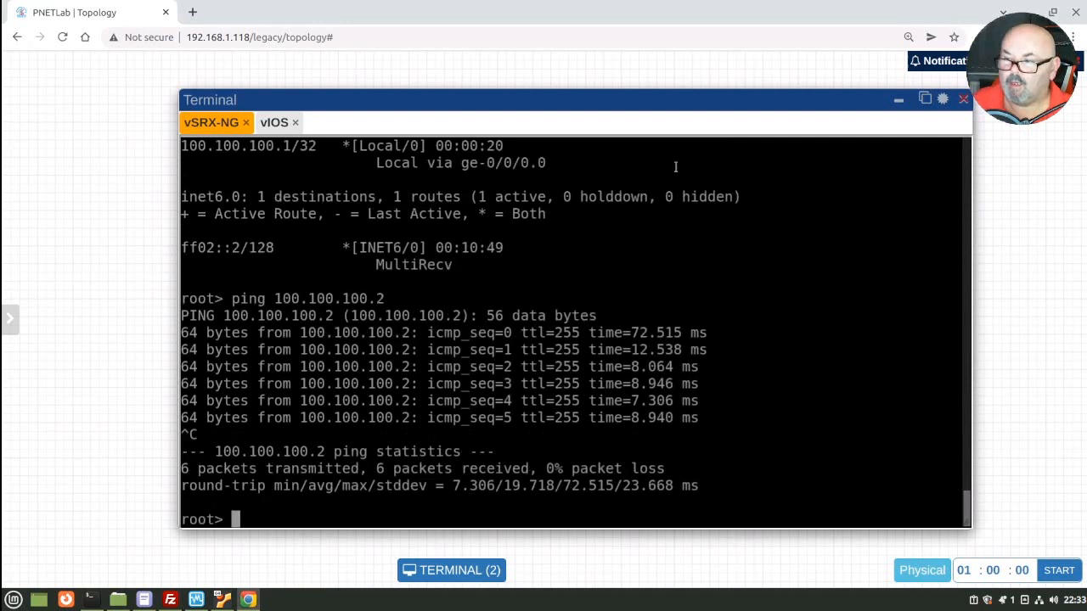
left_click_drag(671, 106, 808, 245)
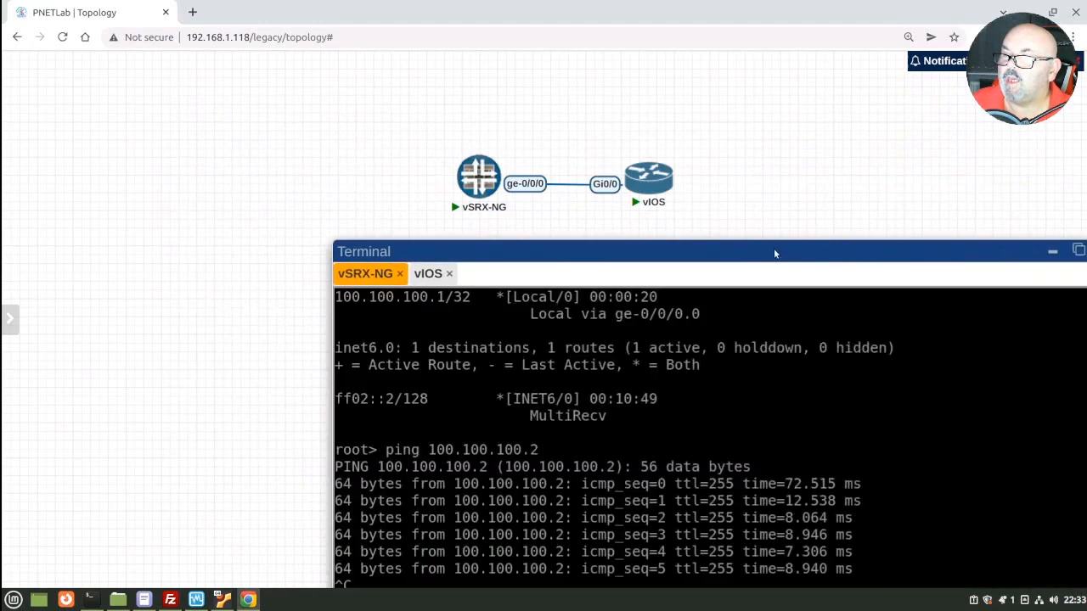
right_click(575, 189)
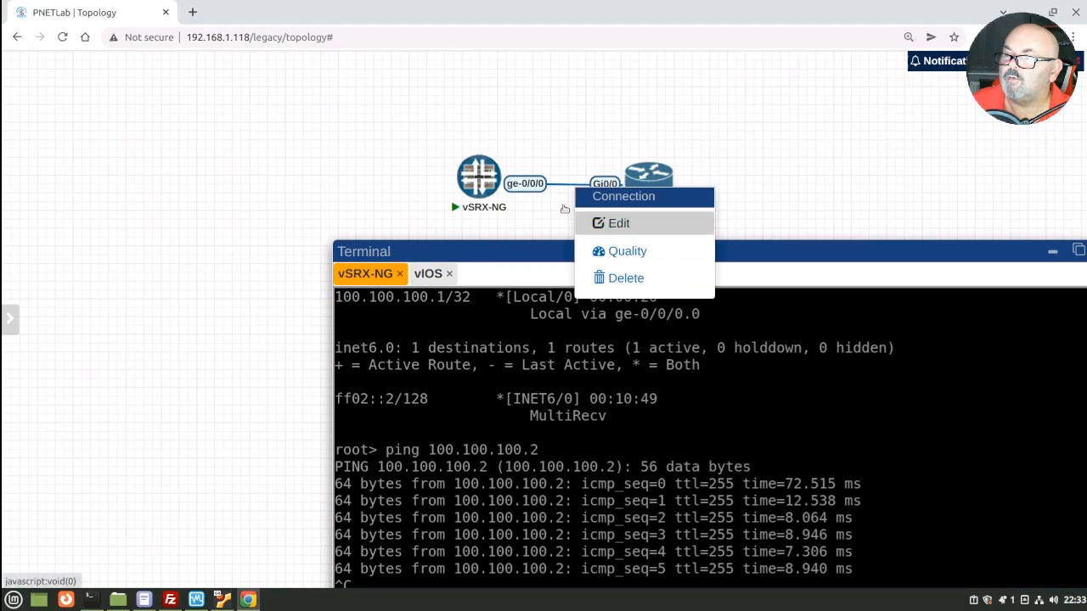
left_click(541, 215)
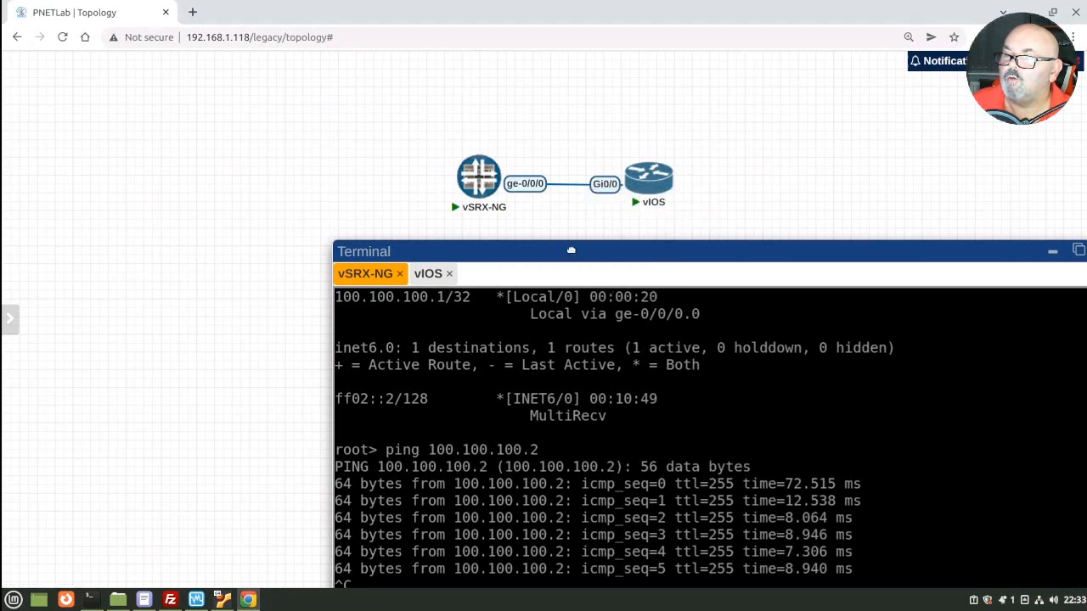
left_click_drag(571, 246, 479, 127)
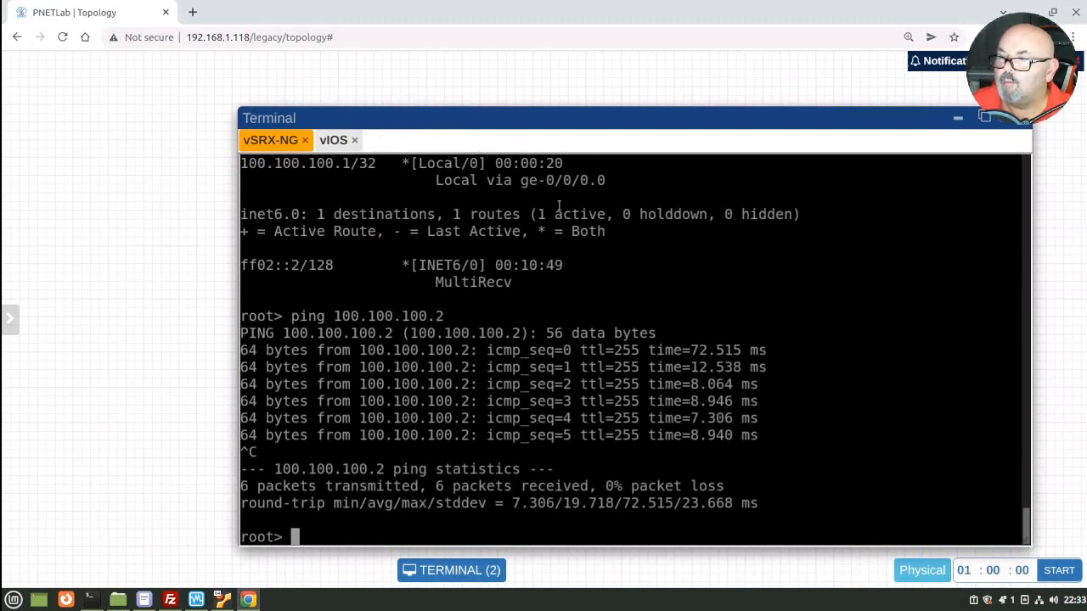
Step: On the vIOS console, enter privileged mode and confirm GigabitEthernet0/0 shows 100.100.100.2 with 'show ip int brief'
left_click(334, 141)
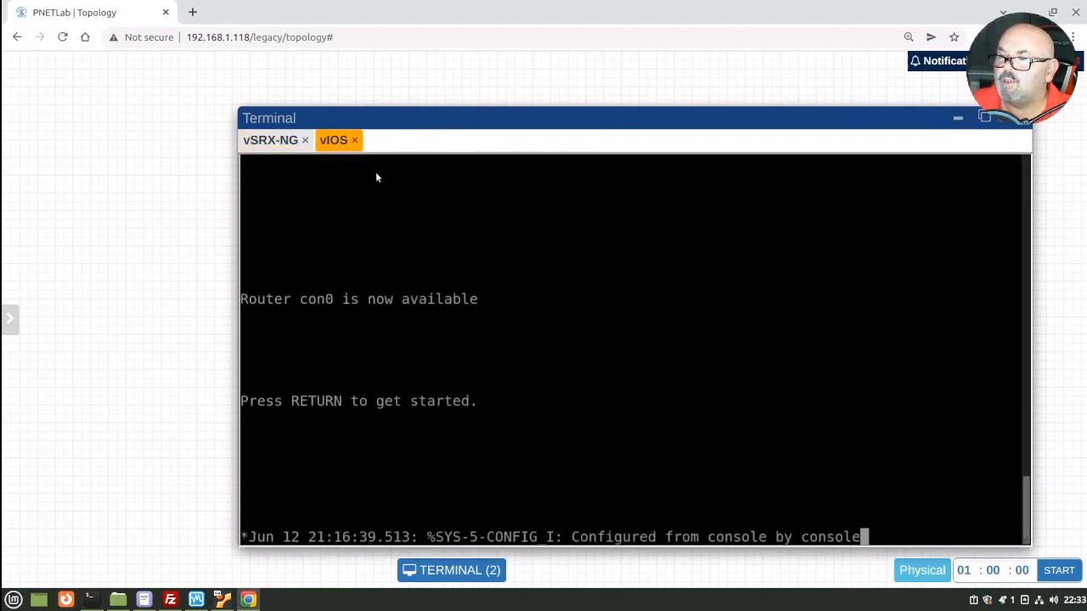
key("Return")
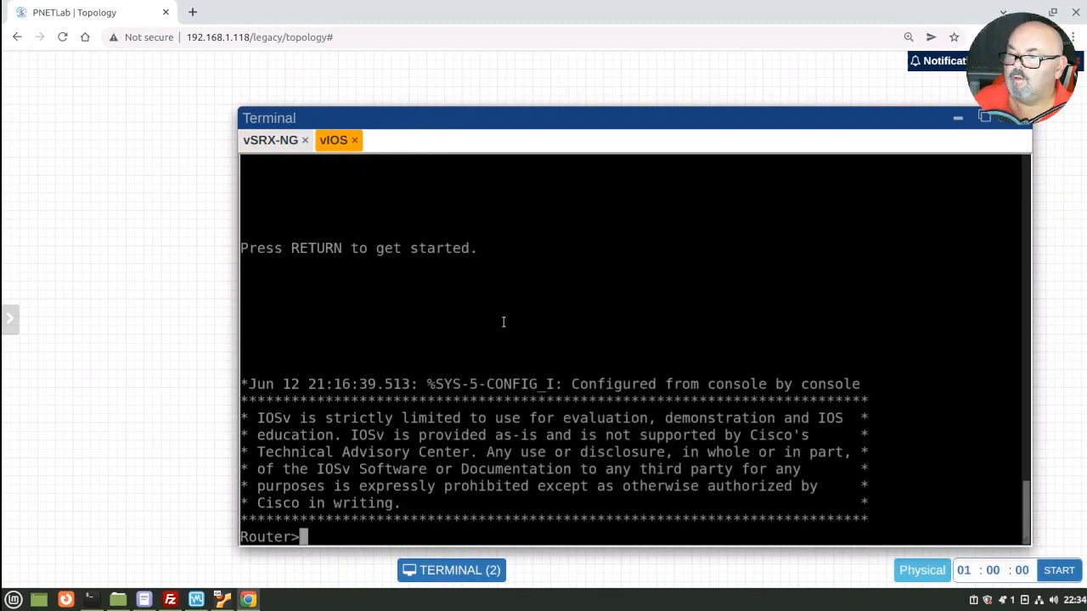
type("en")
key("Return")
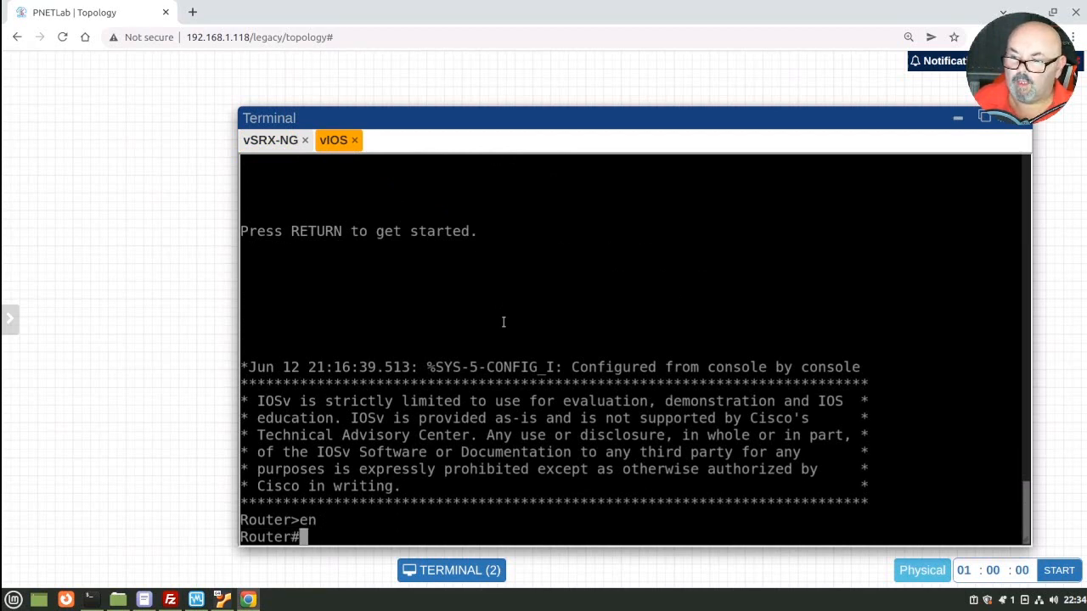
type("show i")
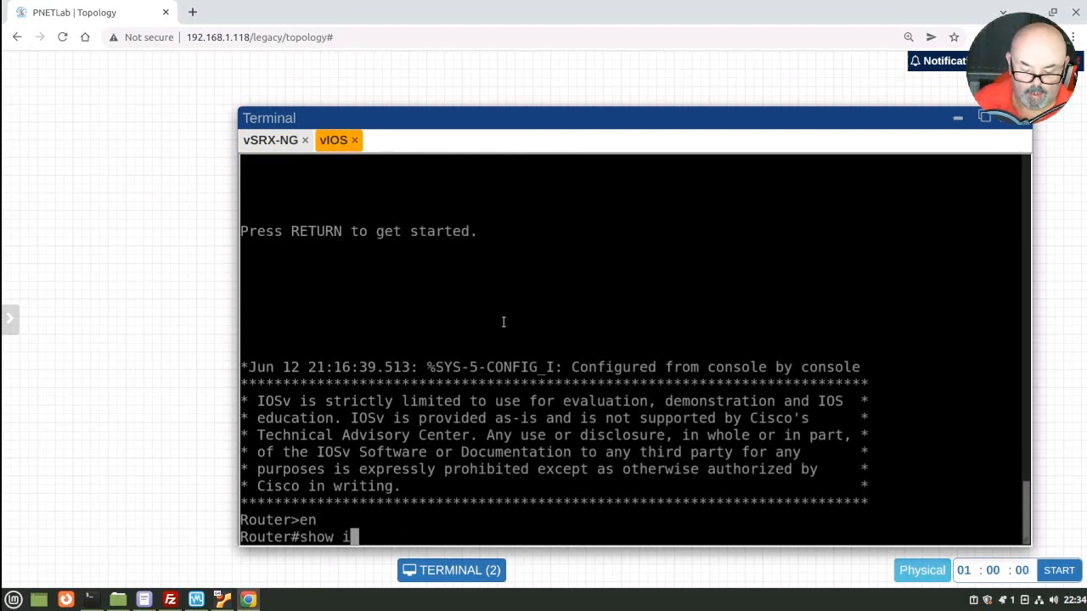
type("p int be")
key("BackSpace")
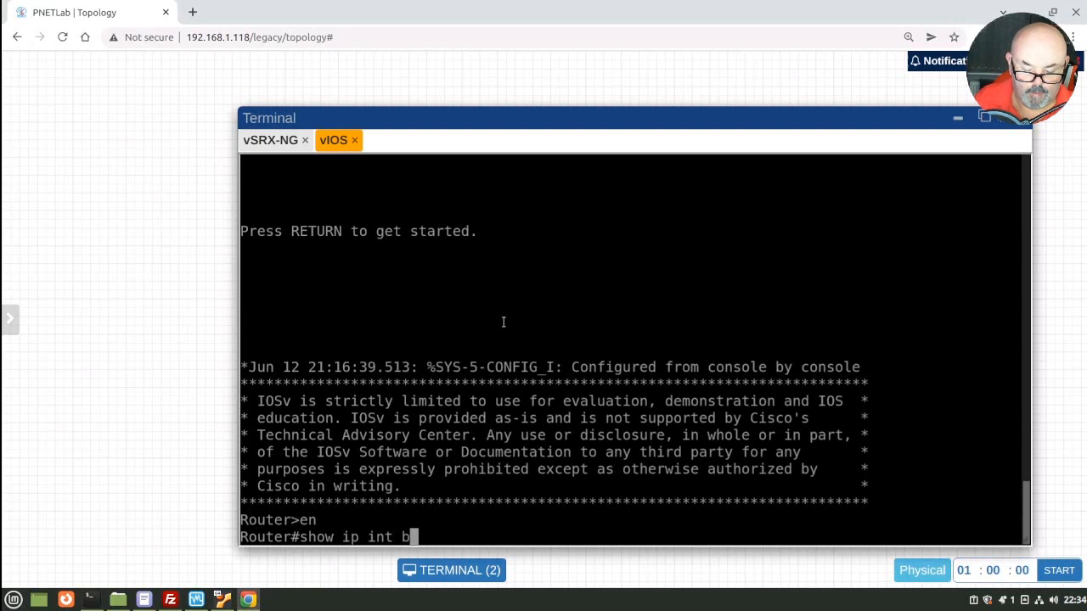
type("rief")
key("Return")
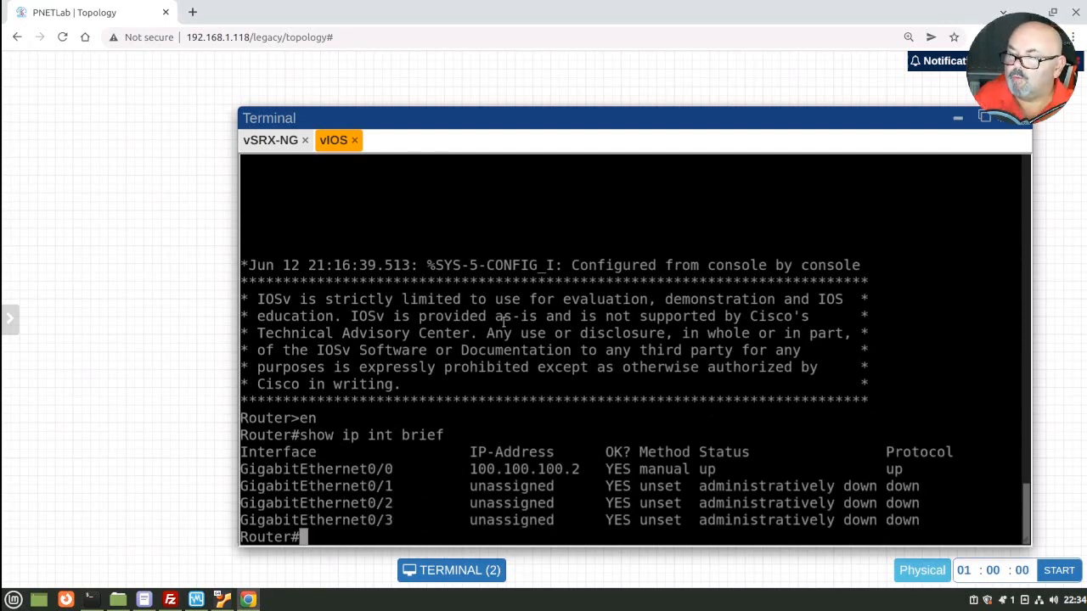
Step: Ping the vSRX-NG at 100.100.100.1 from the vIOS router, getting 5/5 replies
type("pin")
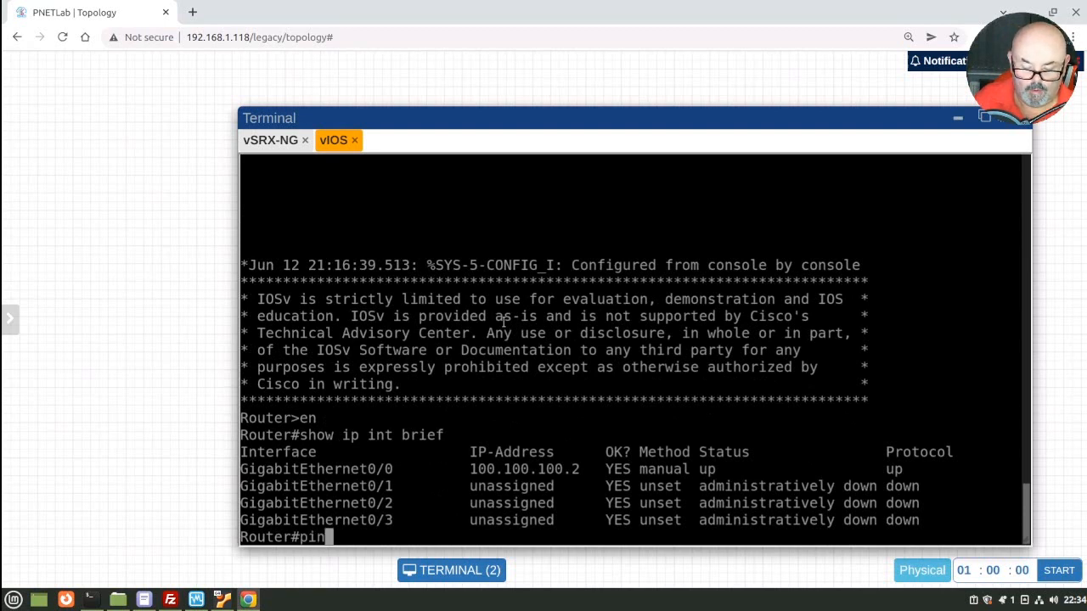
type("g 100.100.10.")
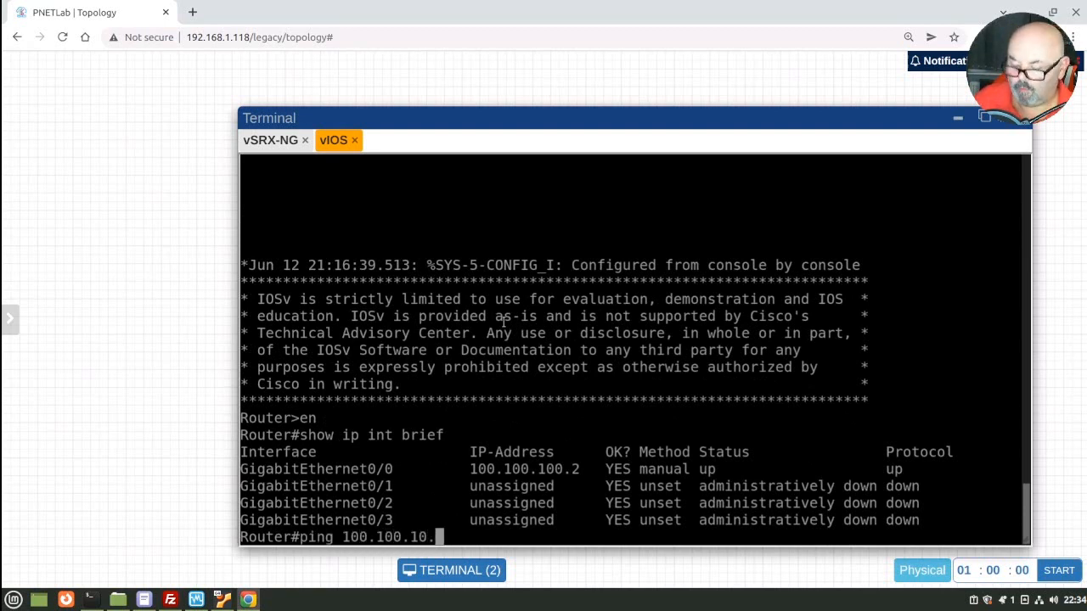
key("BackSpace")
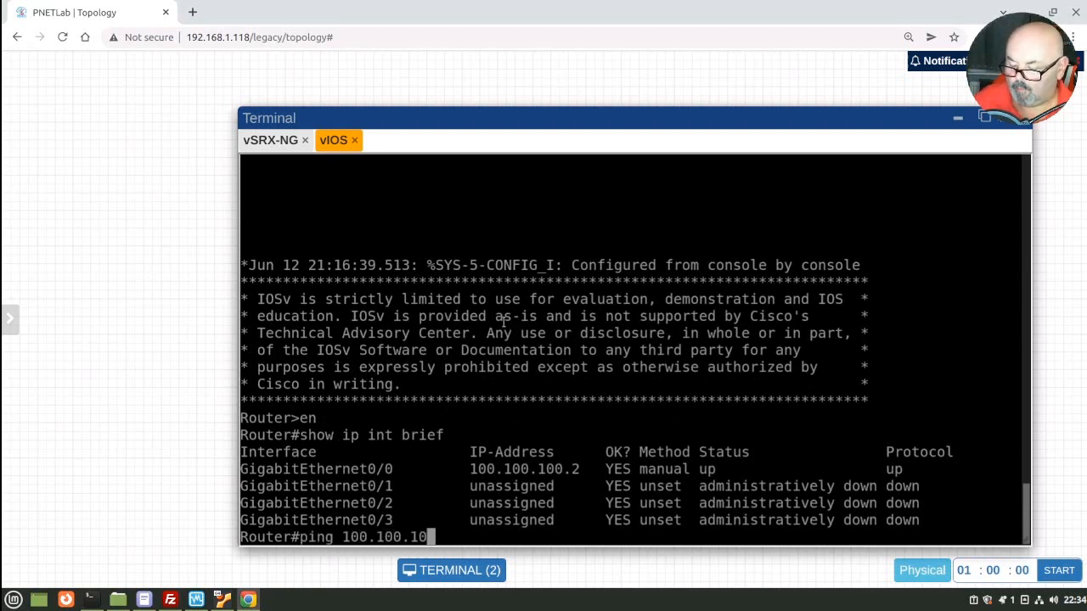
type("0.1")
key("Return")
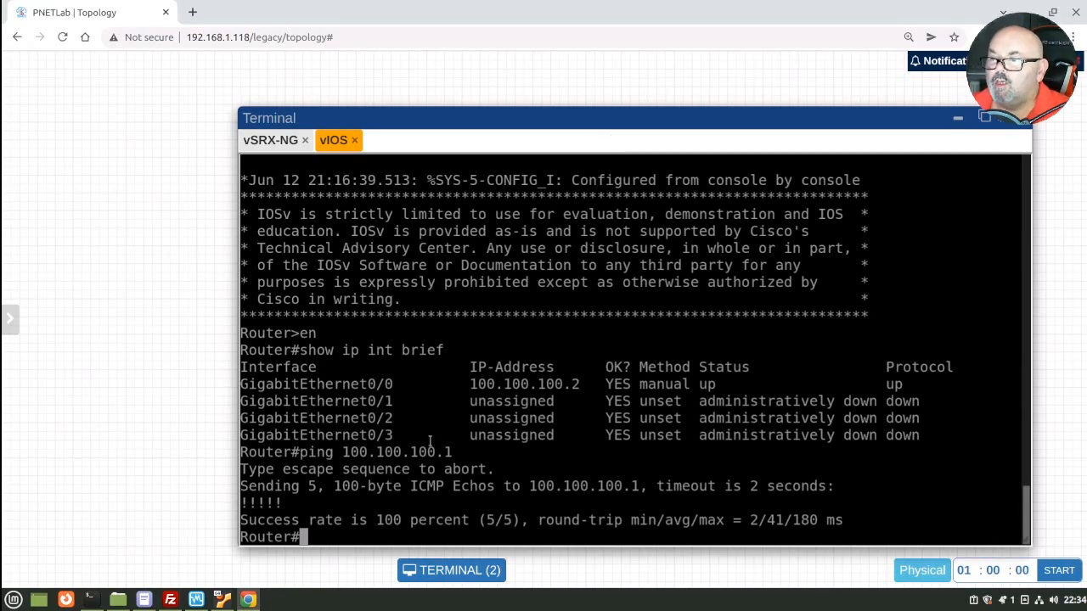
Step: Return to the vSRX-NG console showing its 6/6 successful pings to 100.100.100.2
left_click(269, 146)
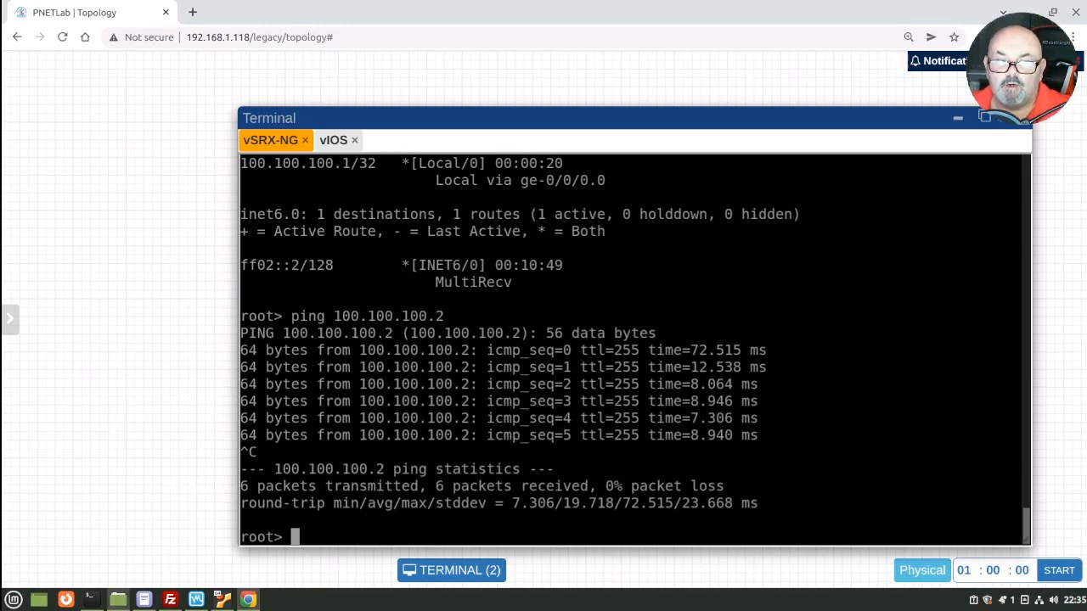
mouse_move(118, 599)
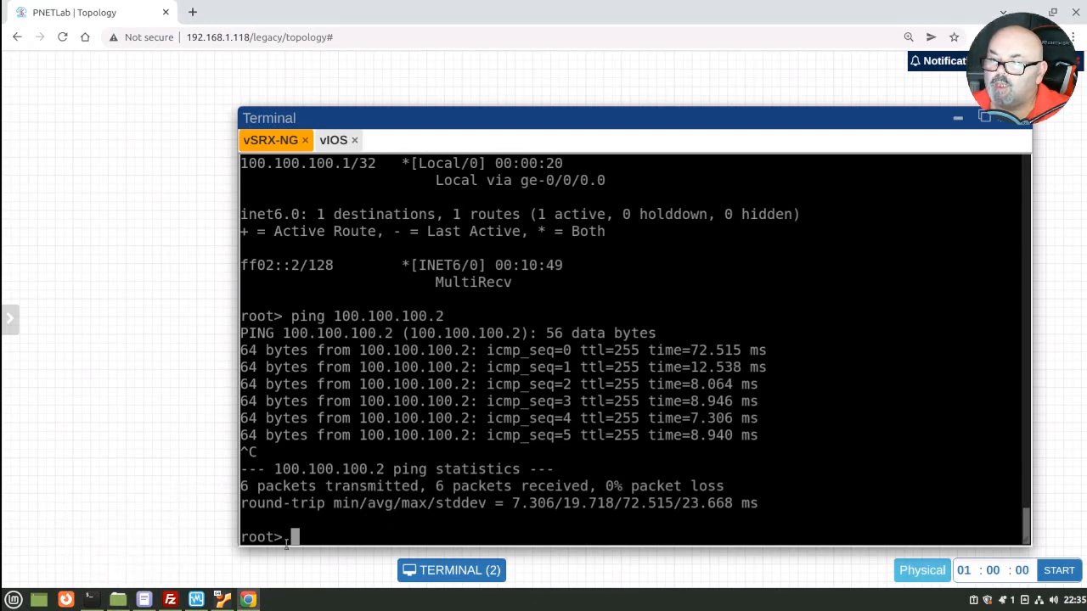